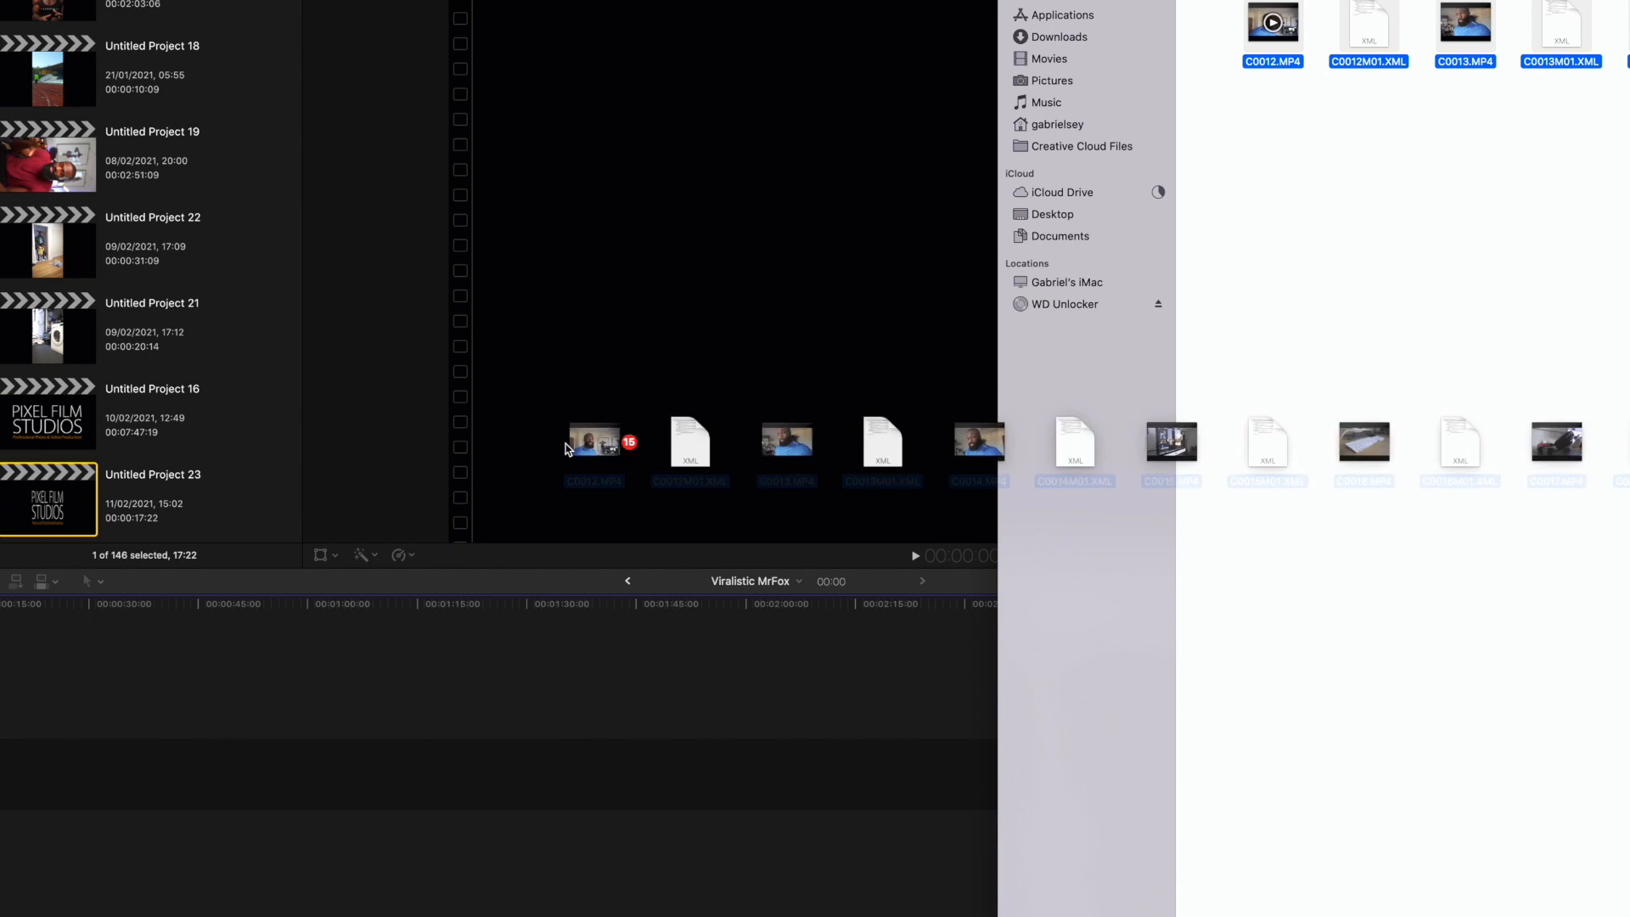
- Add the selected camera clips to the project timeline and split clip C0013 at about 1:06
left_click_drag(616, 437, 225, 632)
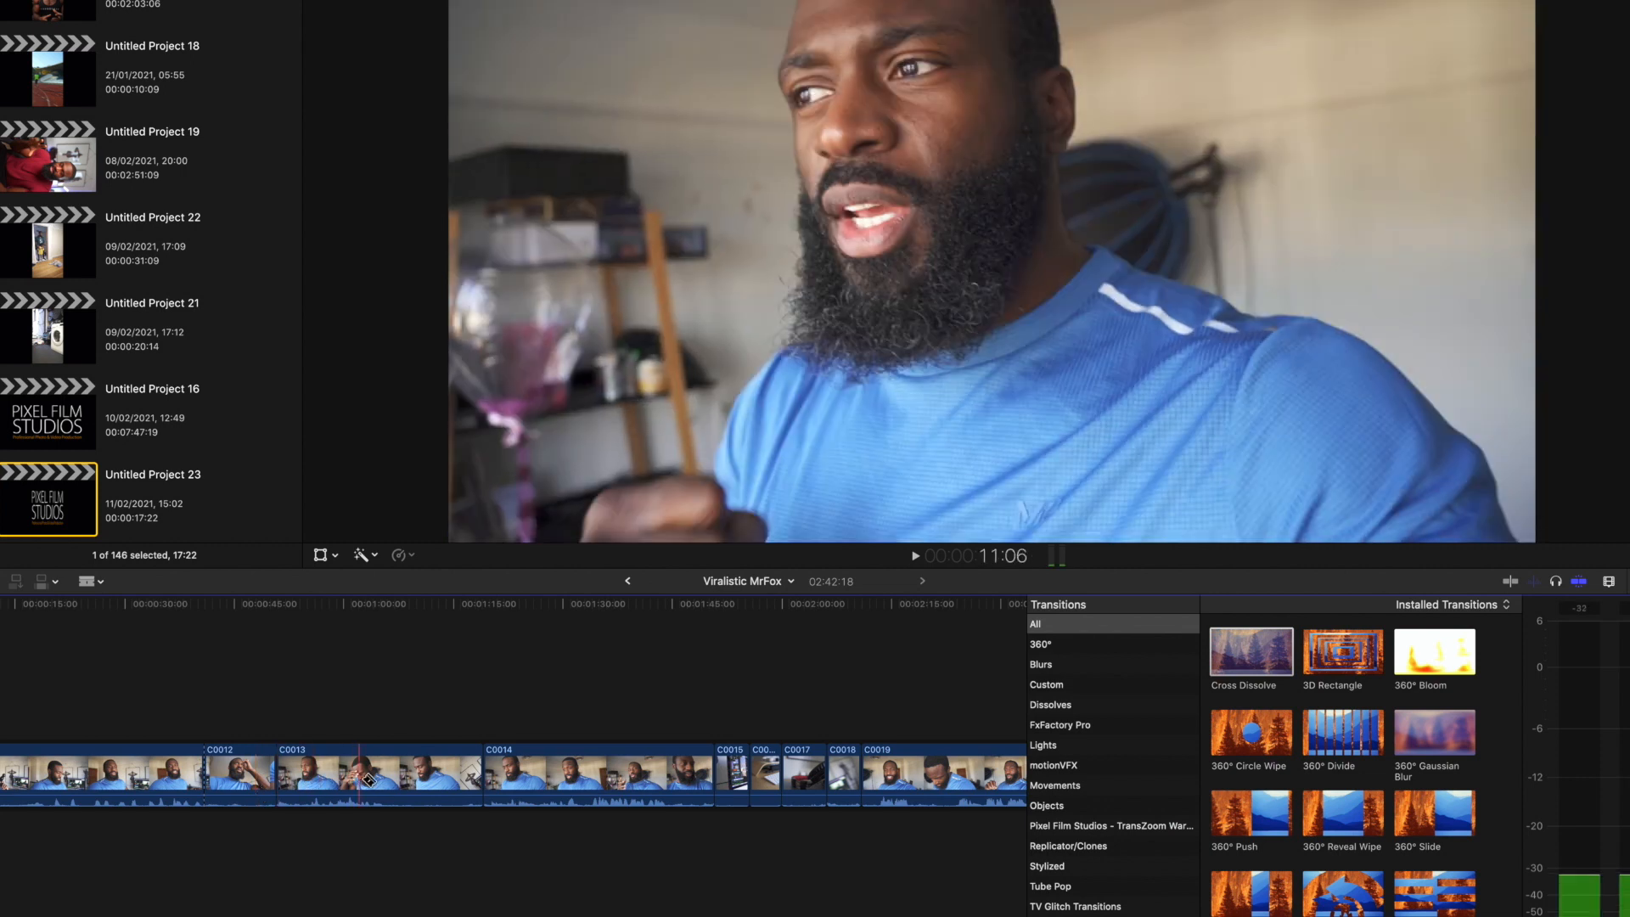
left_click(390, 778)
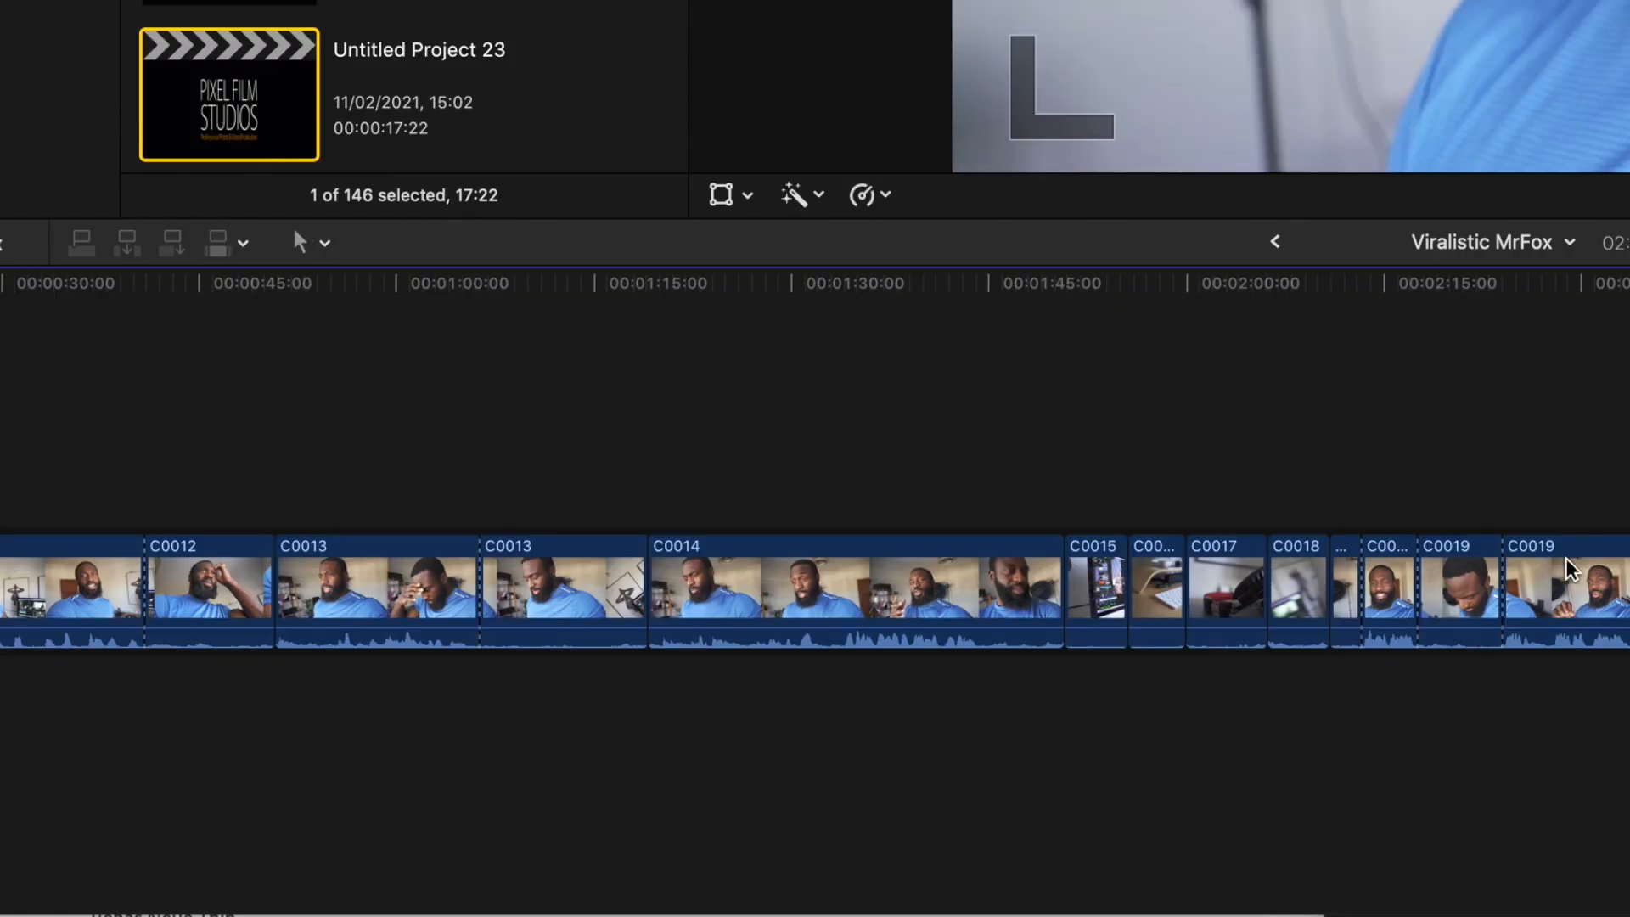
- Try splitting clip C0014 at about 1:32 with the selection tool active, and undo the split
left_click(1500, 520)
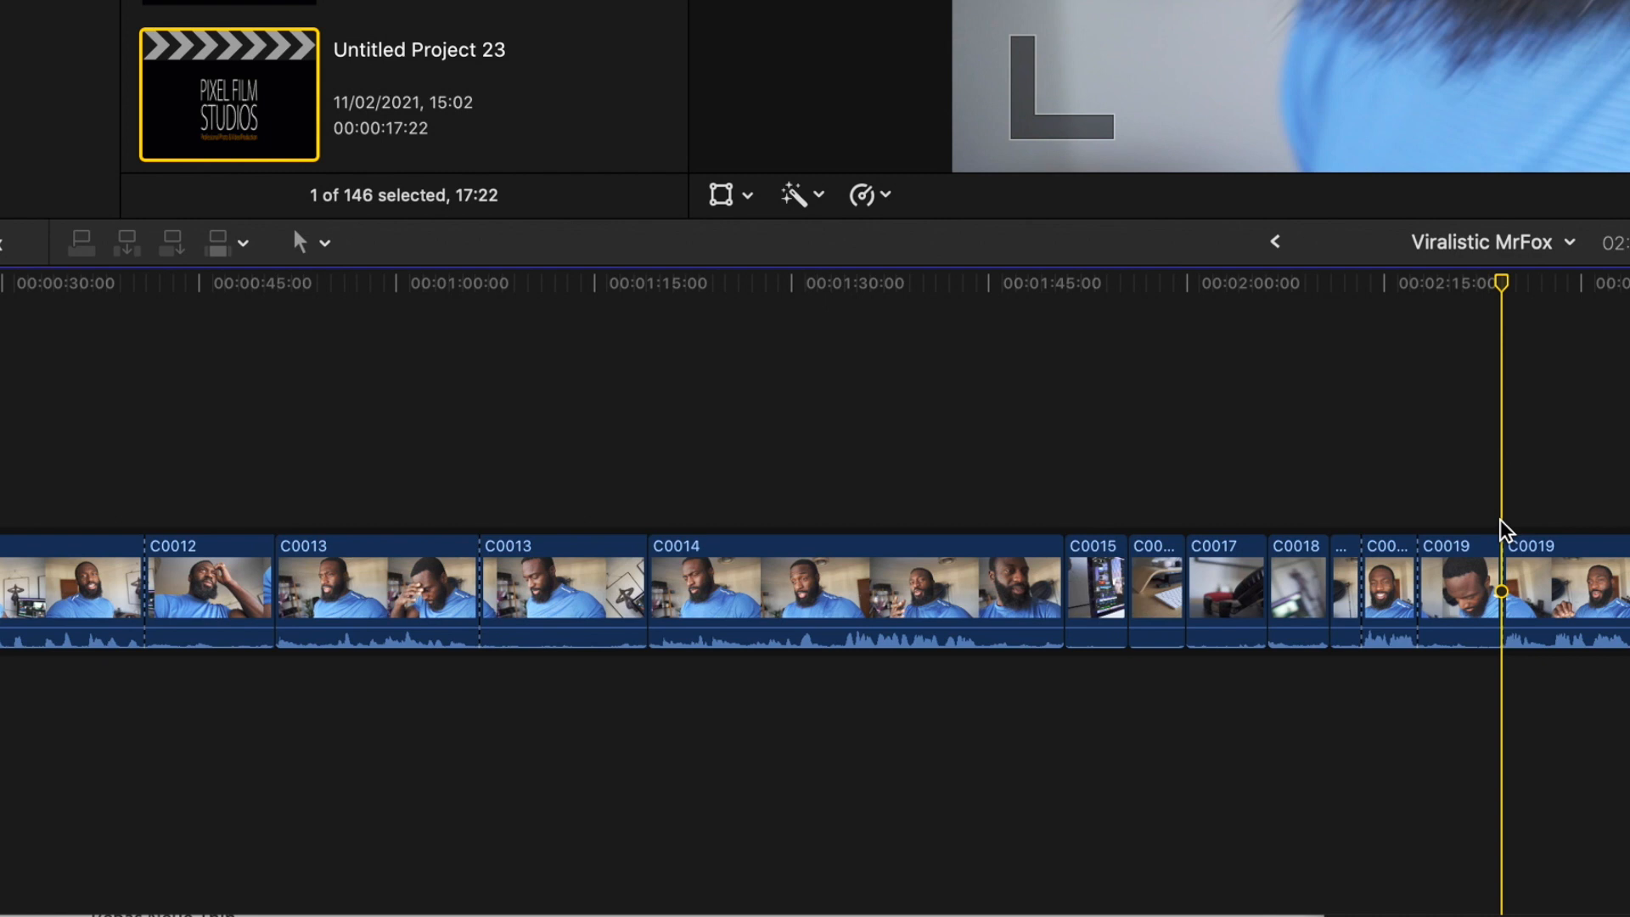
key("Down")
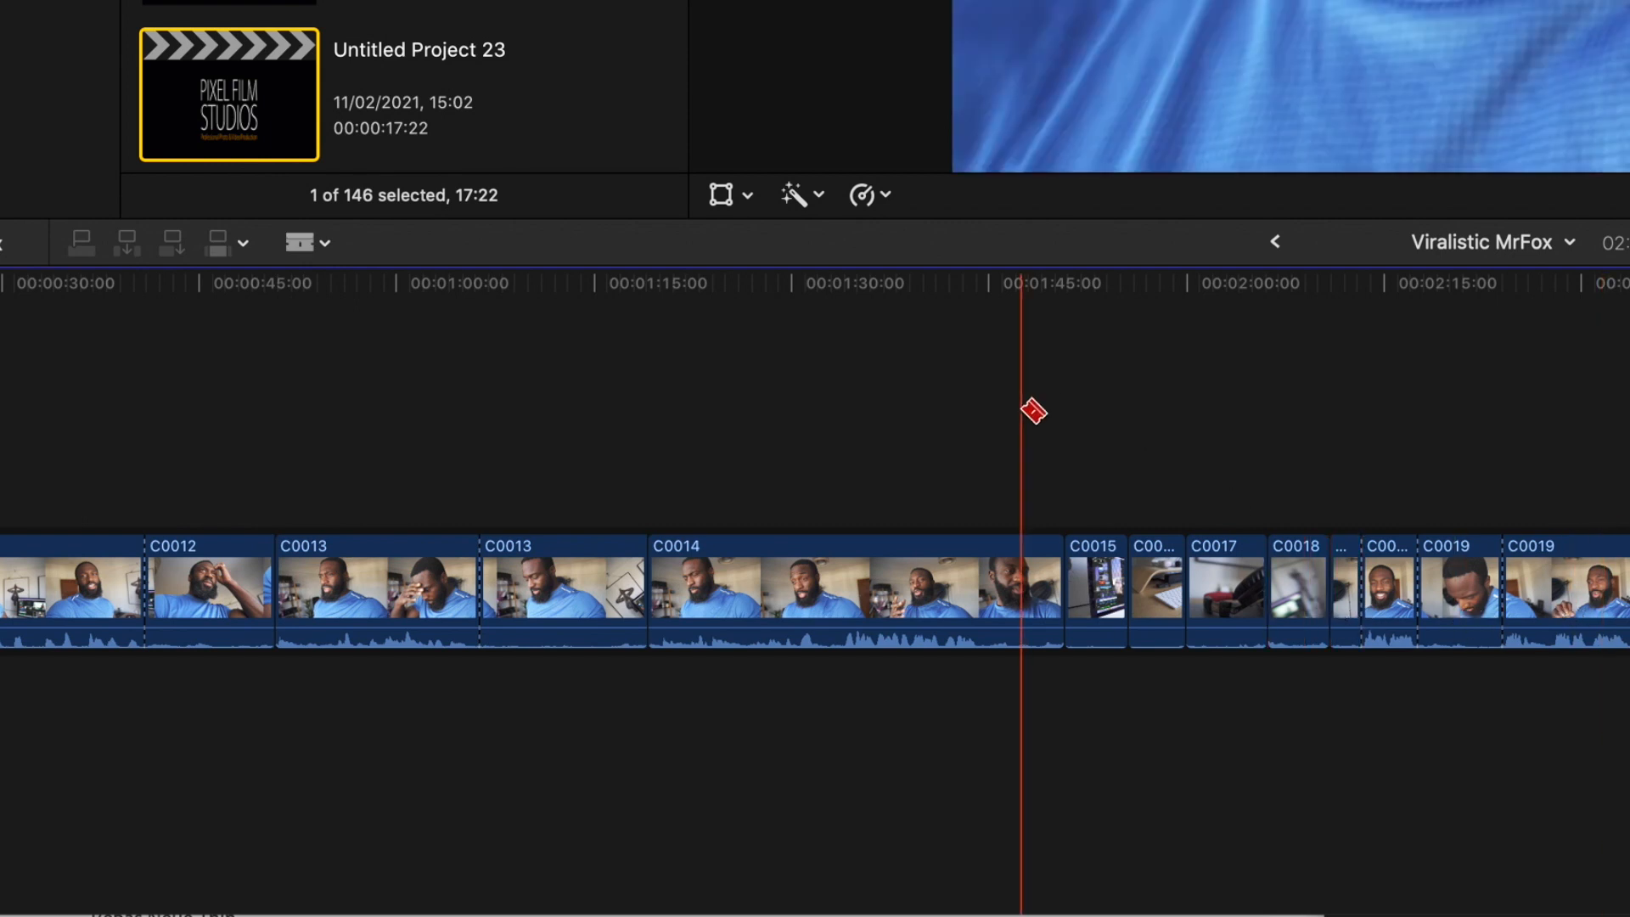
key("a")
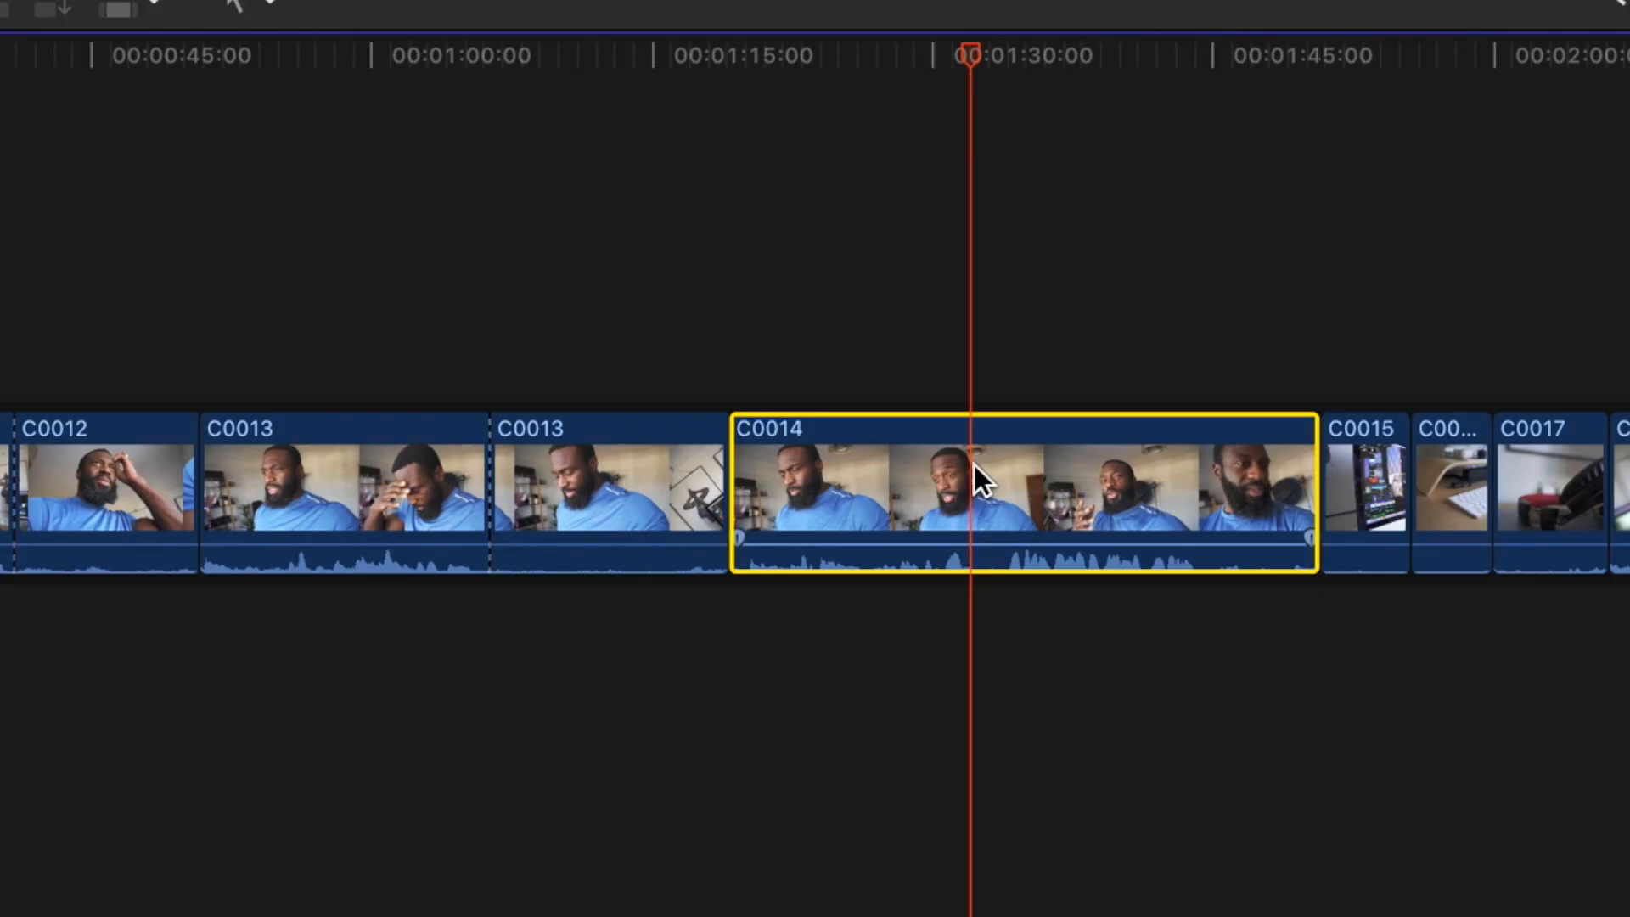
key("super+b")
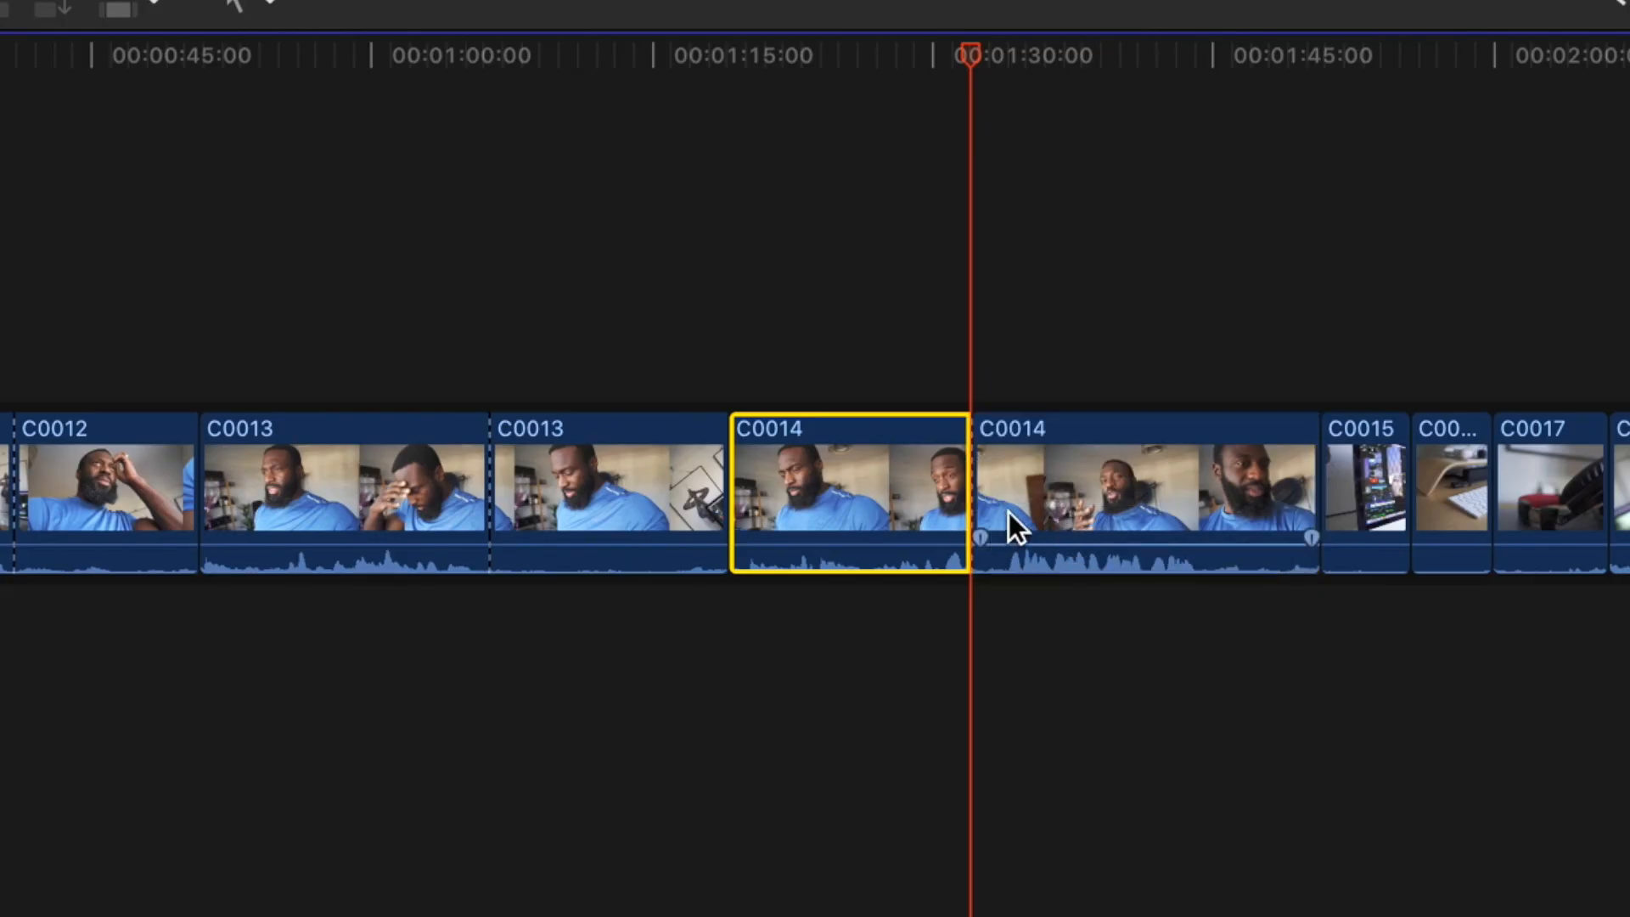
key("super+z")
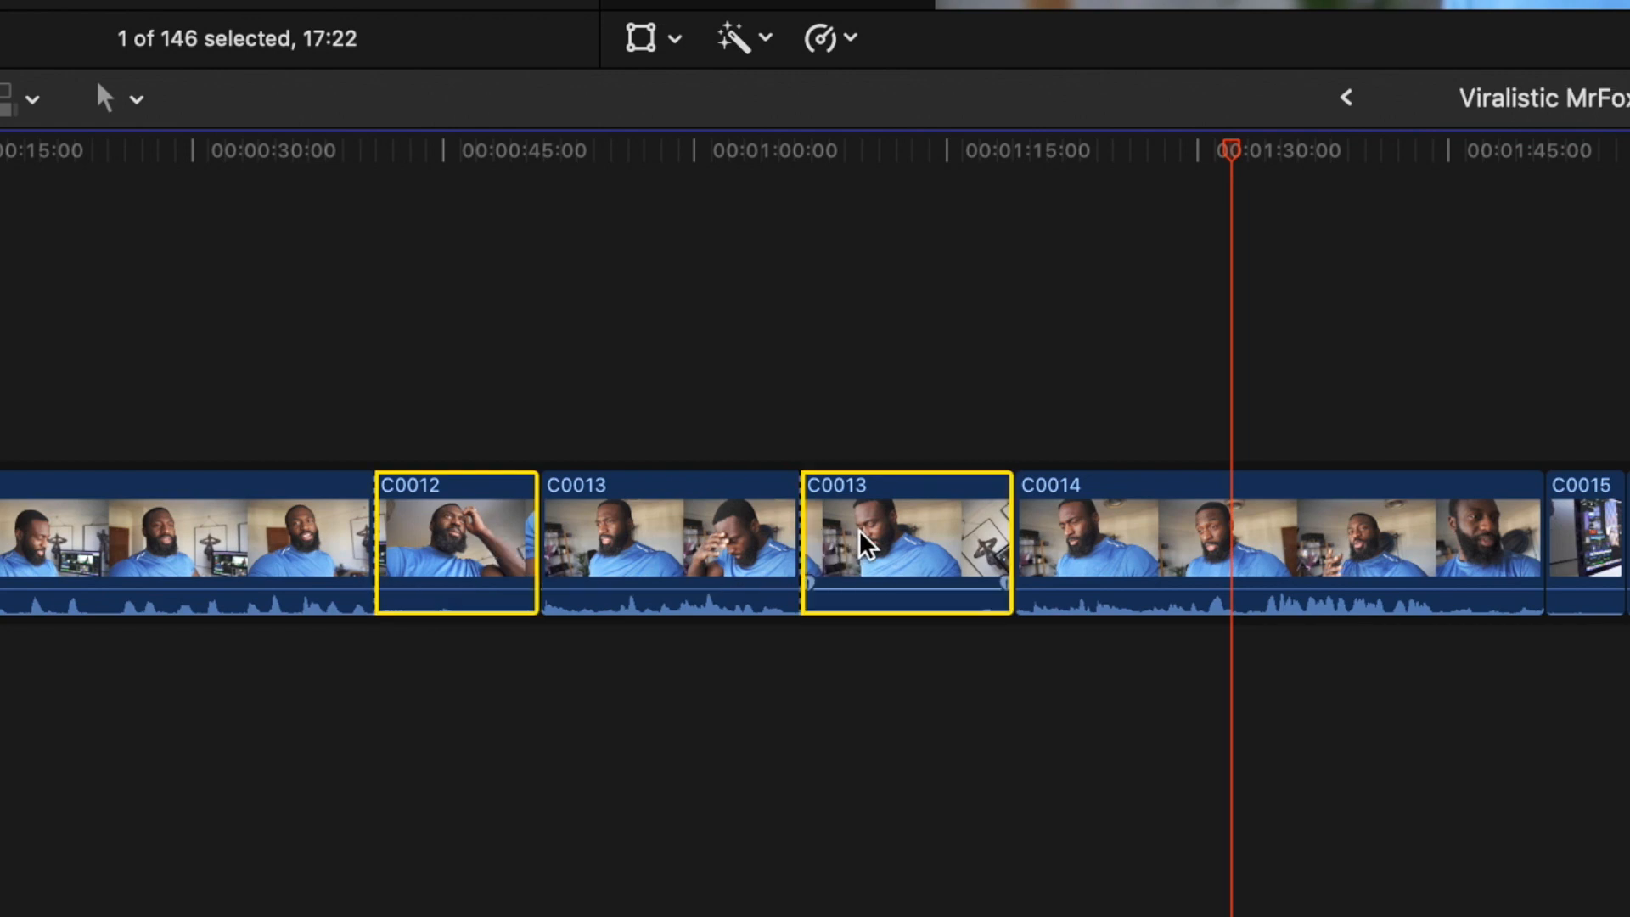
- Delete the selected unwanted segments of clips C0012, C0013 and C0019 from the timeline
scroll(1311, 637, "right", 5)
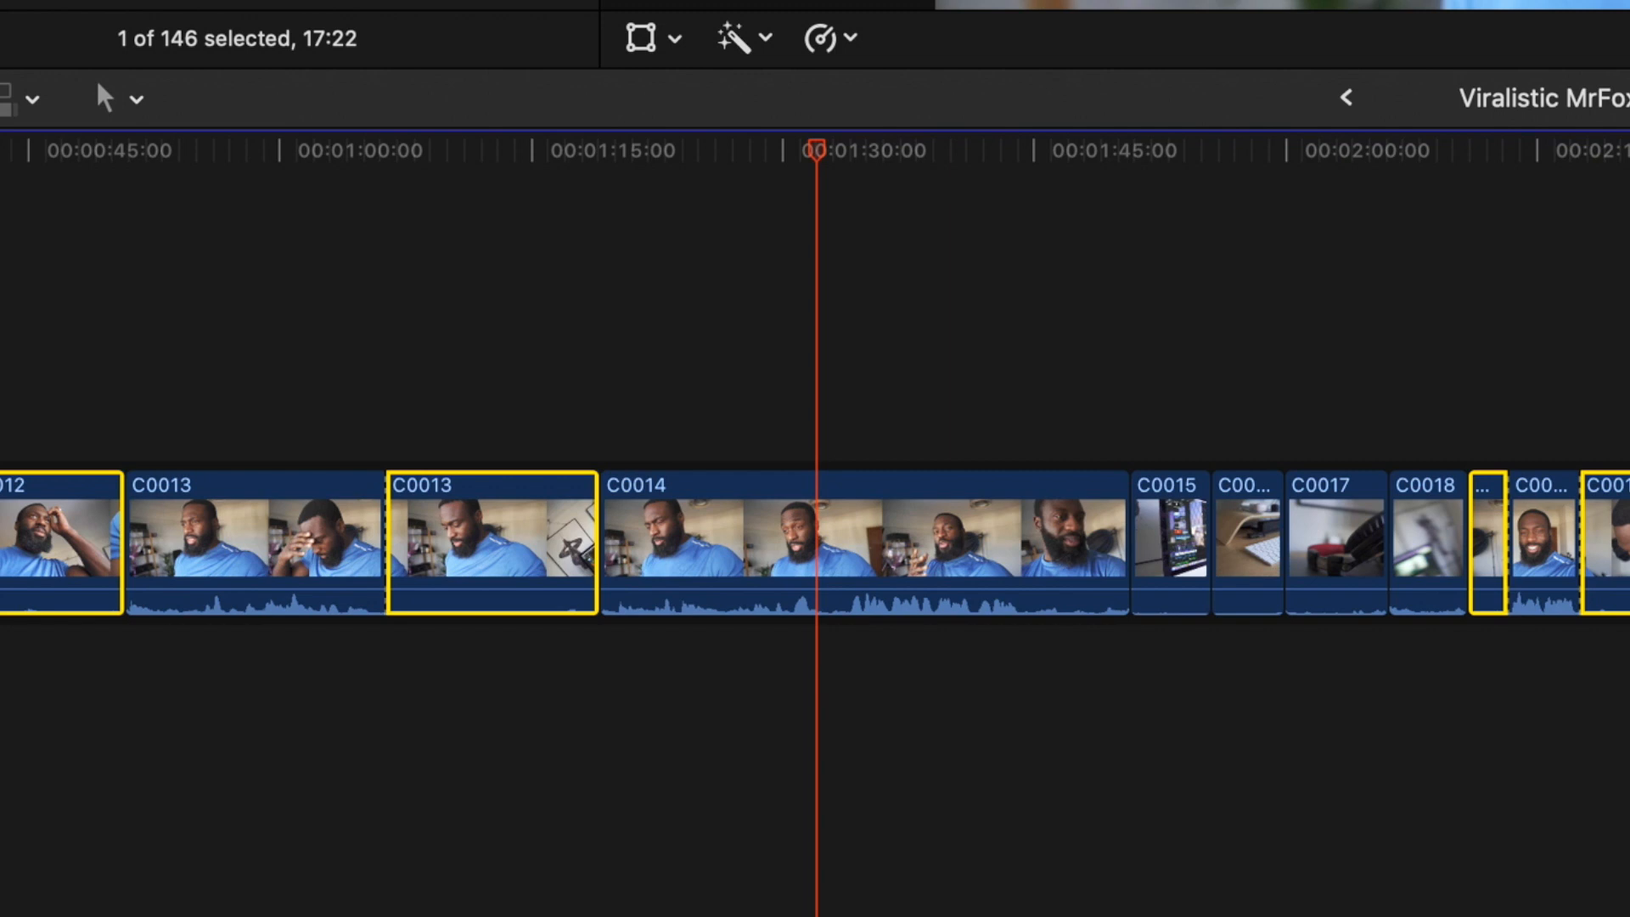
key("Delete")
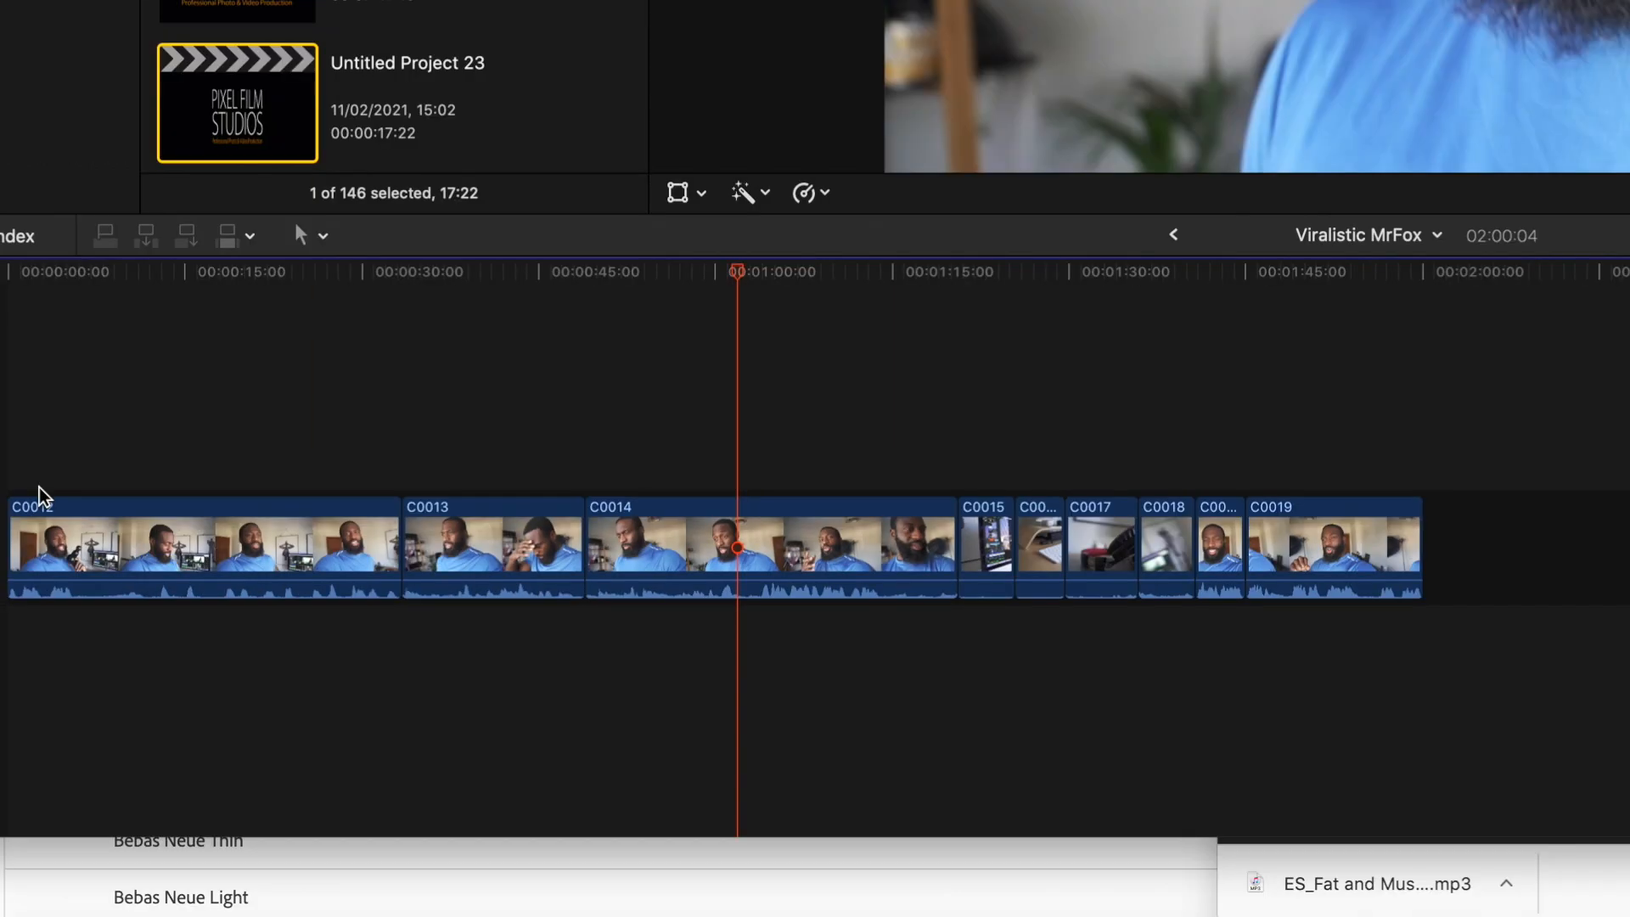
- Split clip C0012 around its pauses with six cuts between about 10 and 19 seconds
key("super+equal")
key("super+equal")
key("super+equal")
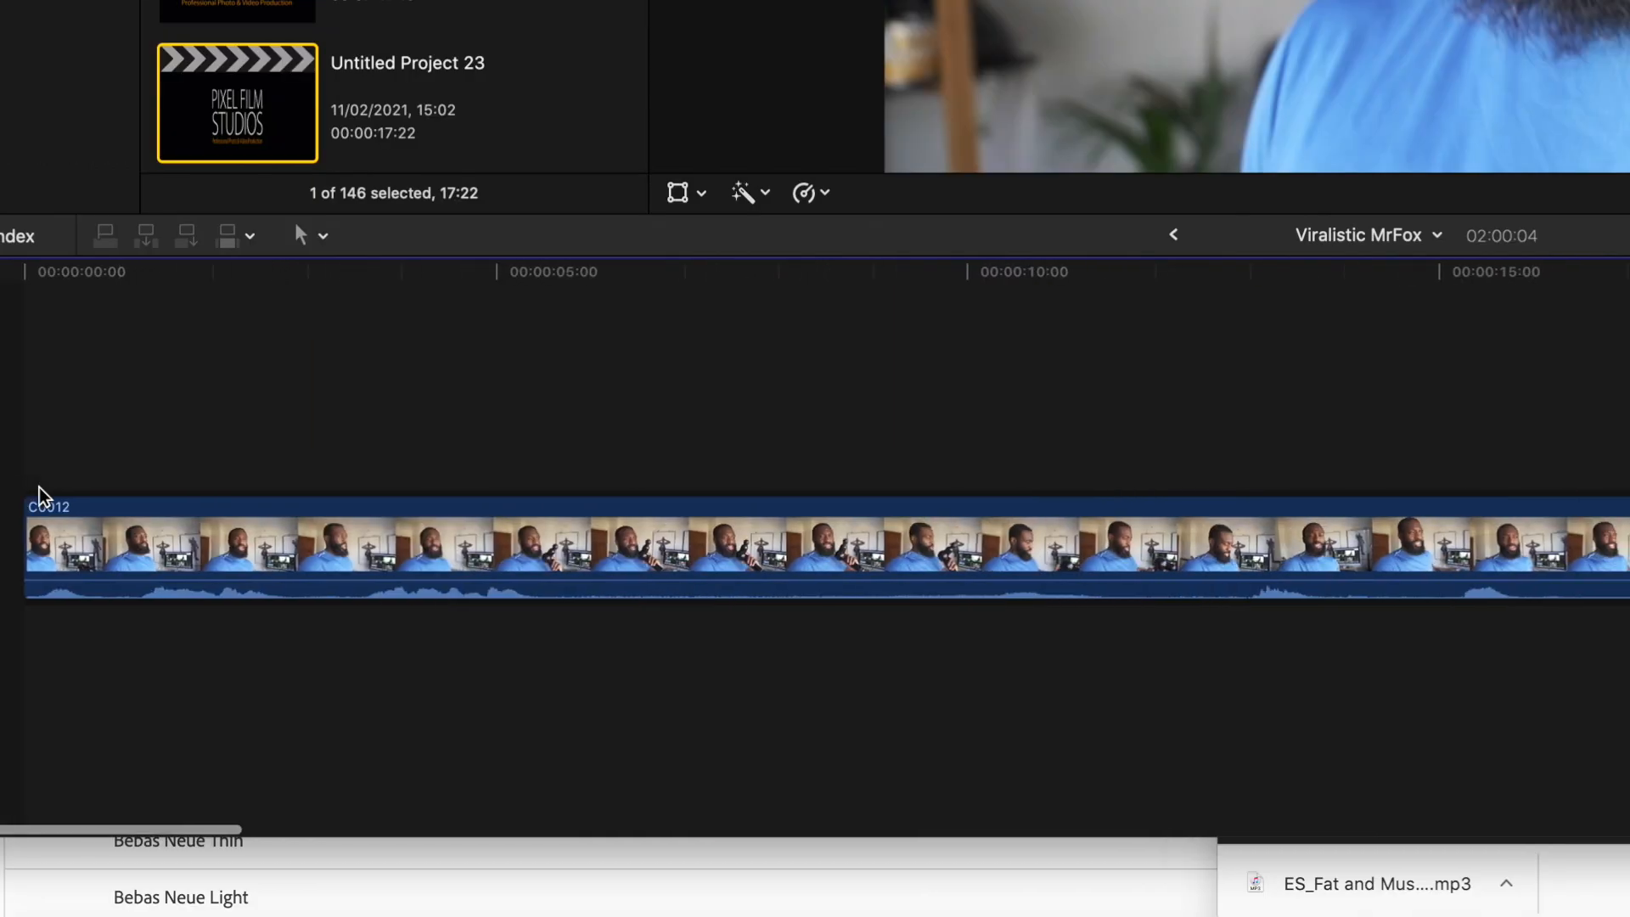
key("shift+z")
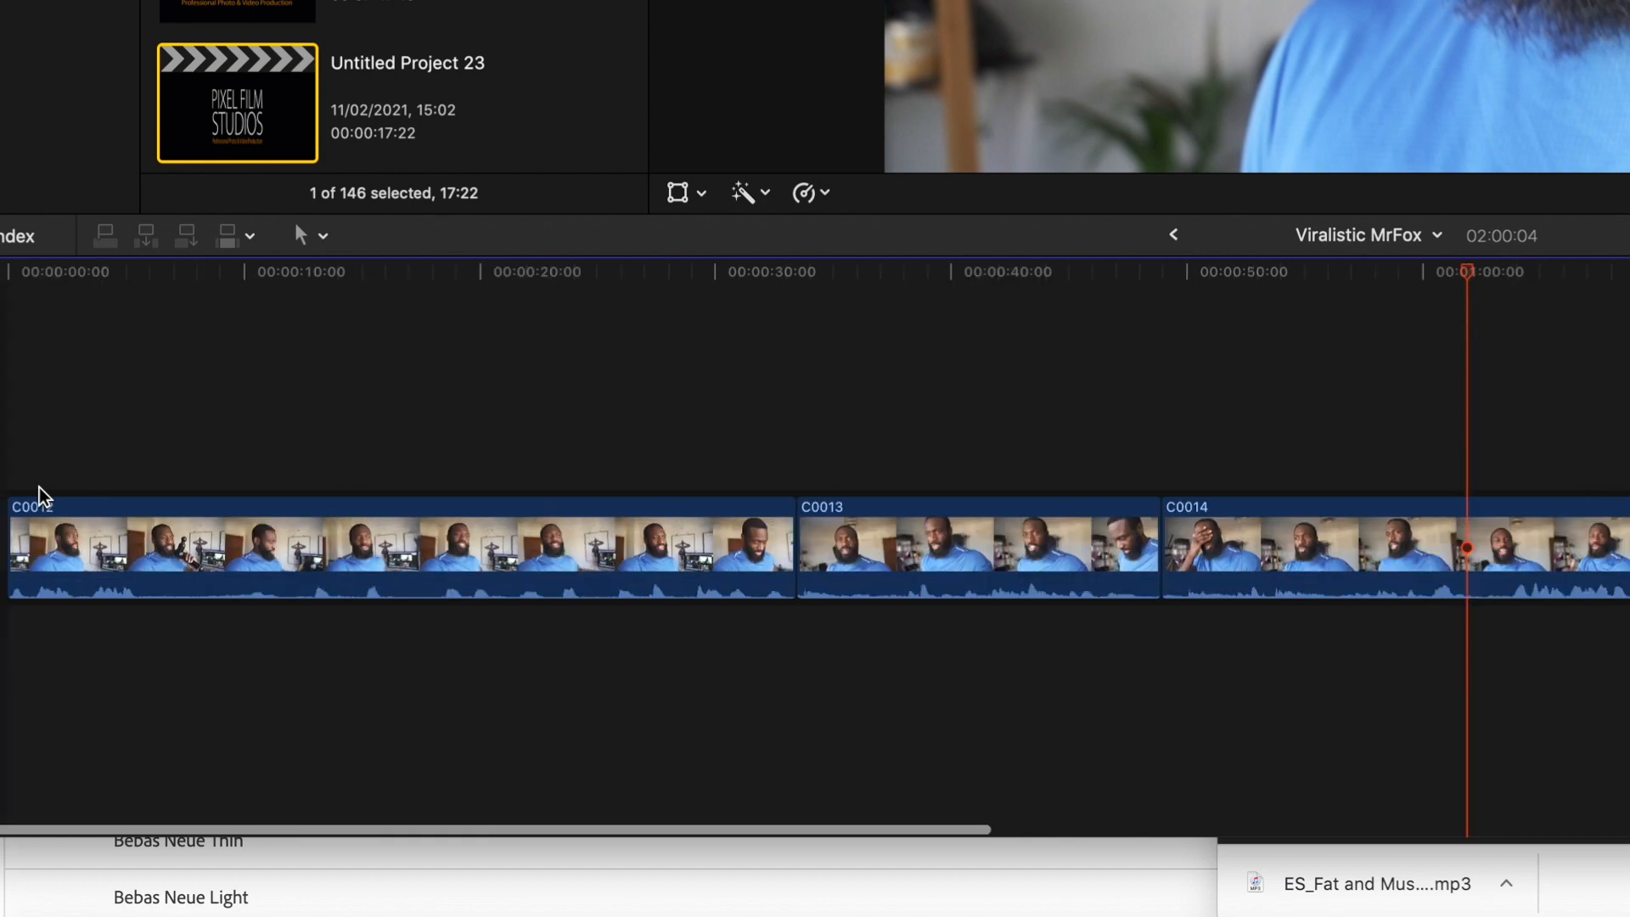
key("super+equal")
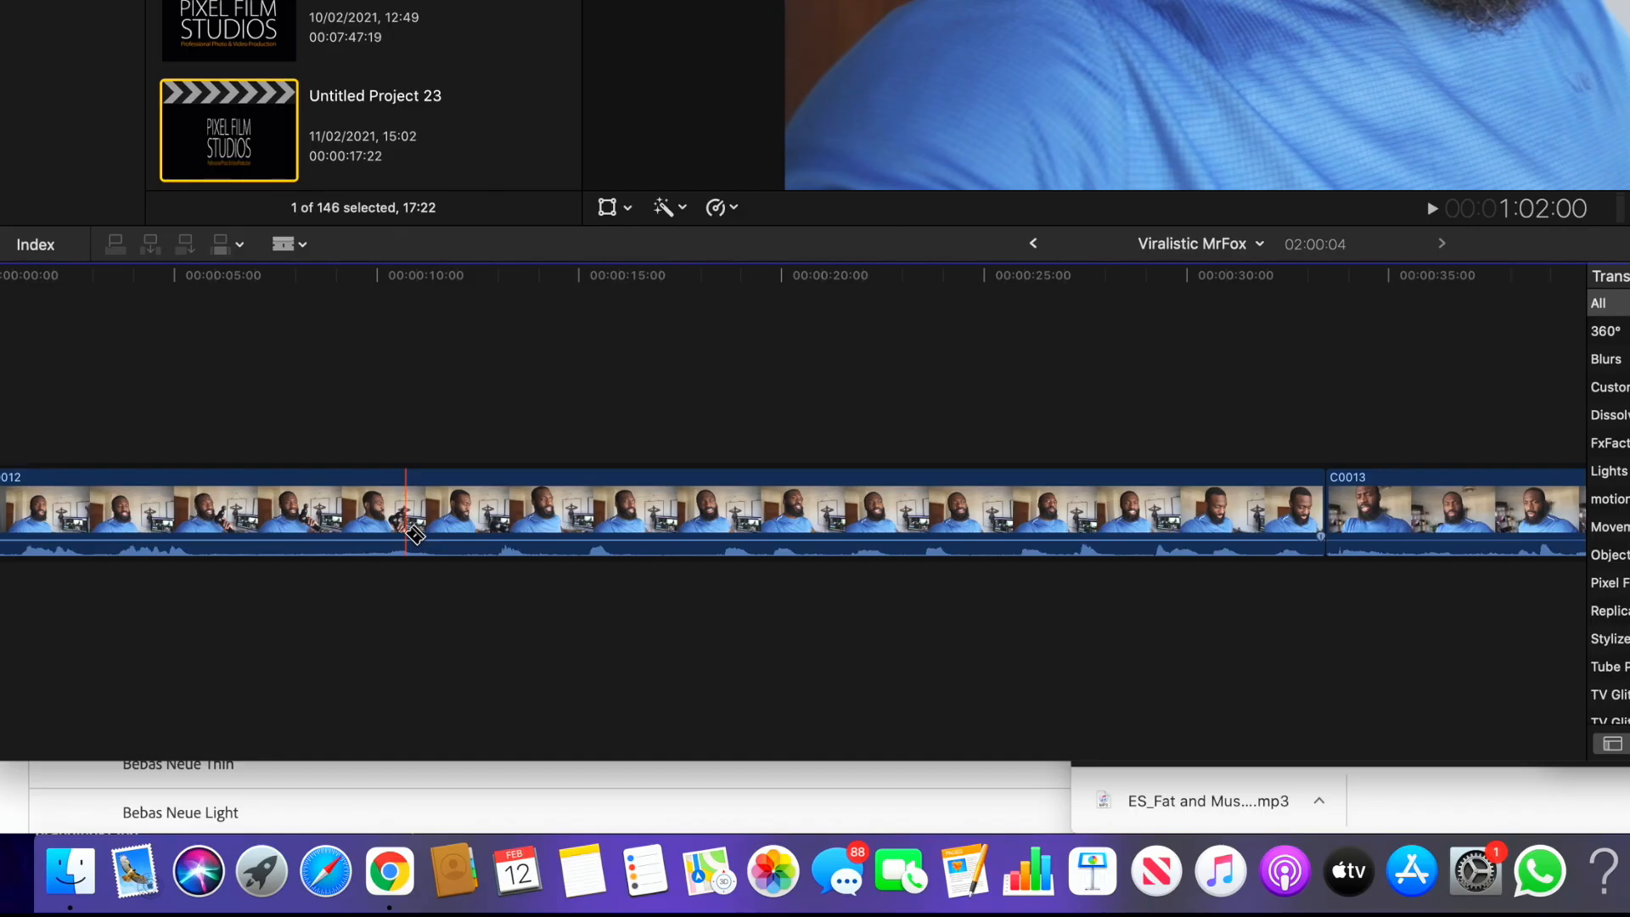
left_click(367, 530)
left_click(555, 530)
left_click(585, 528)
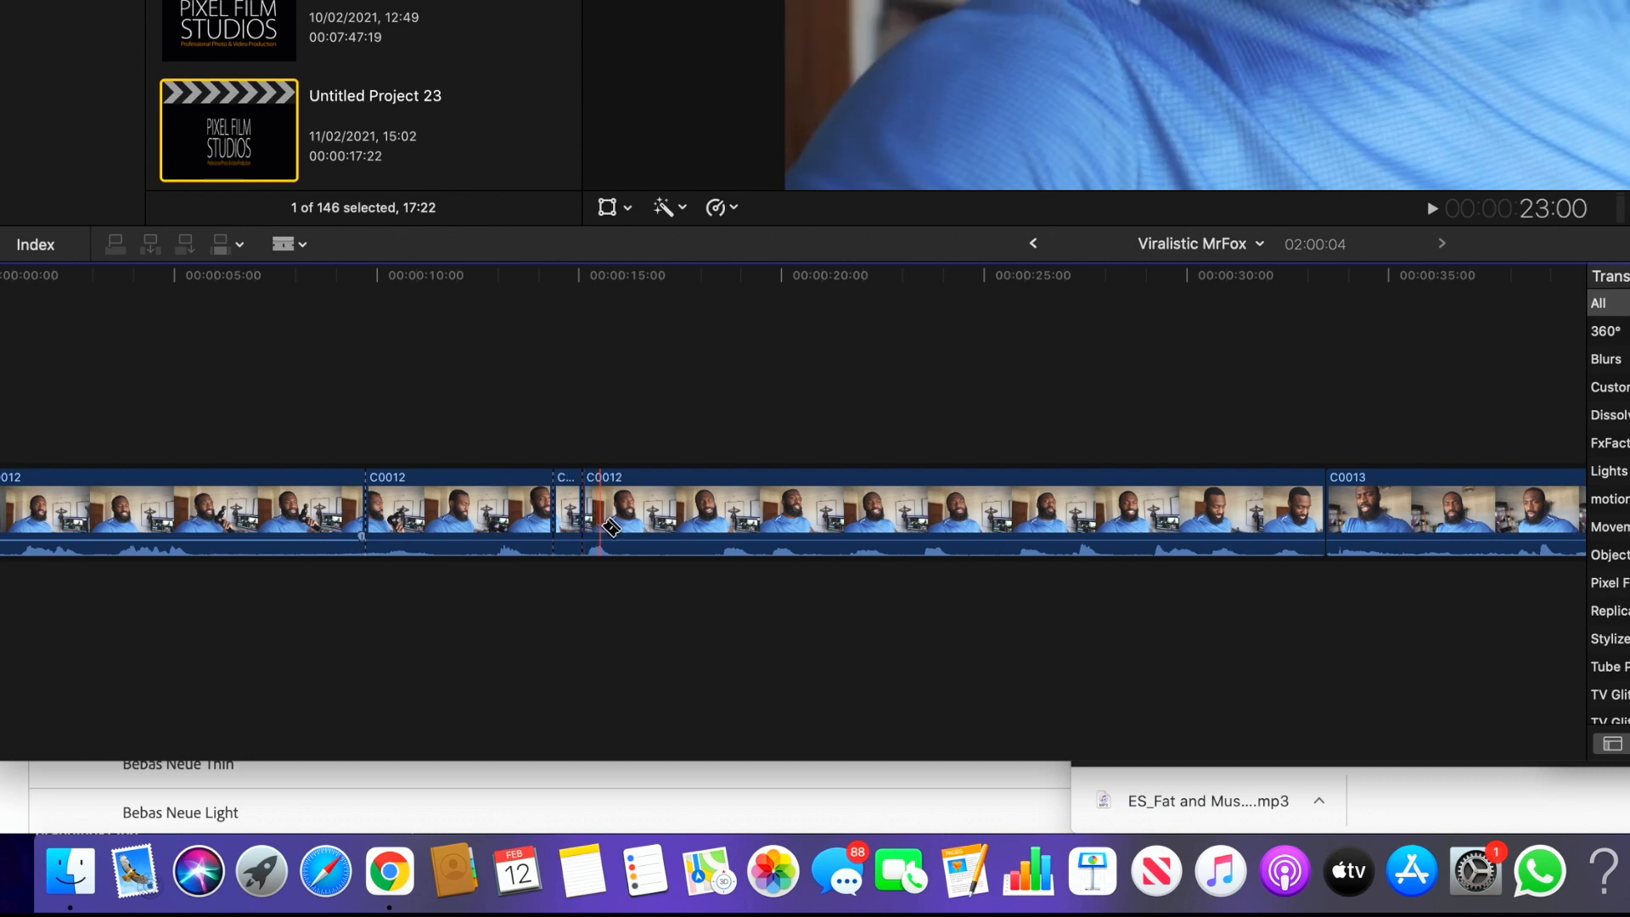
left_click(618, 529)
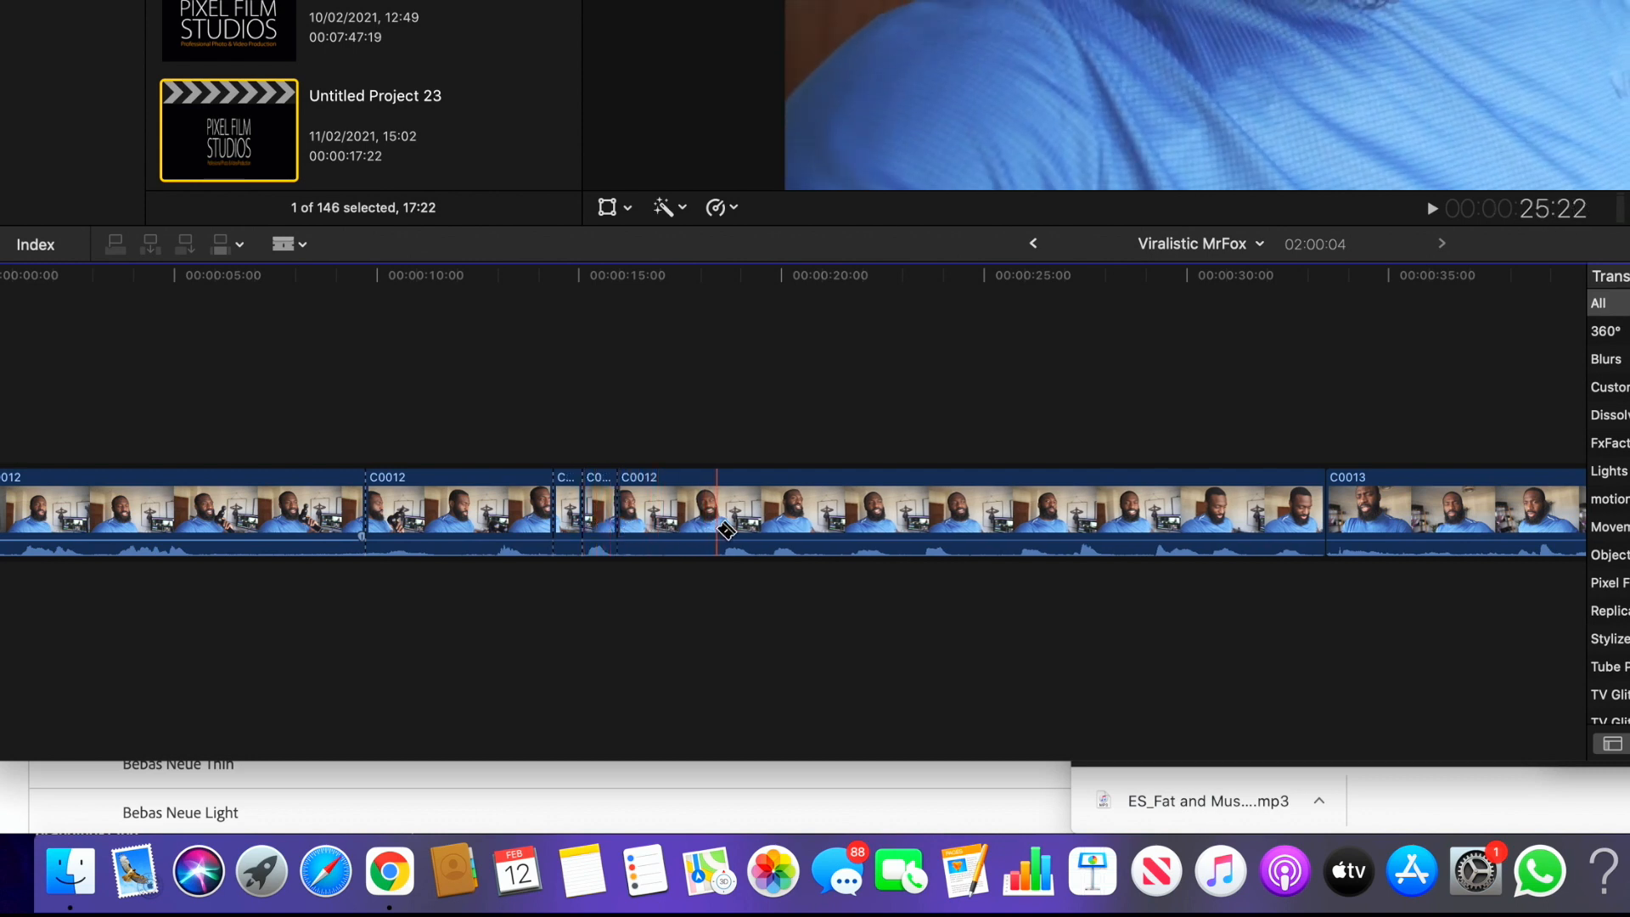
left_click(723, 529)
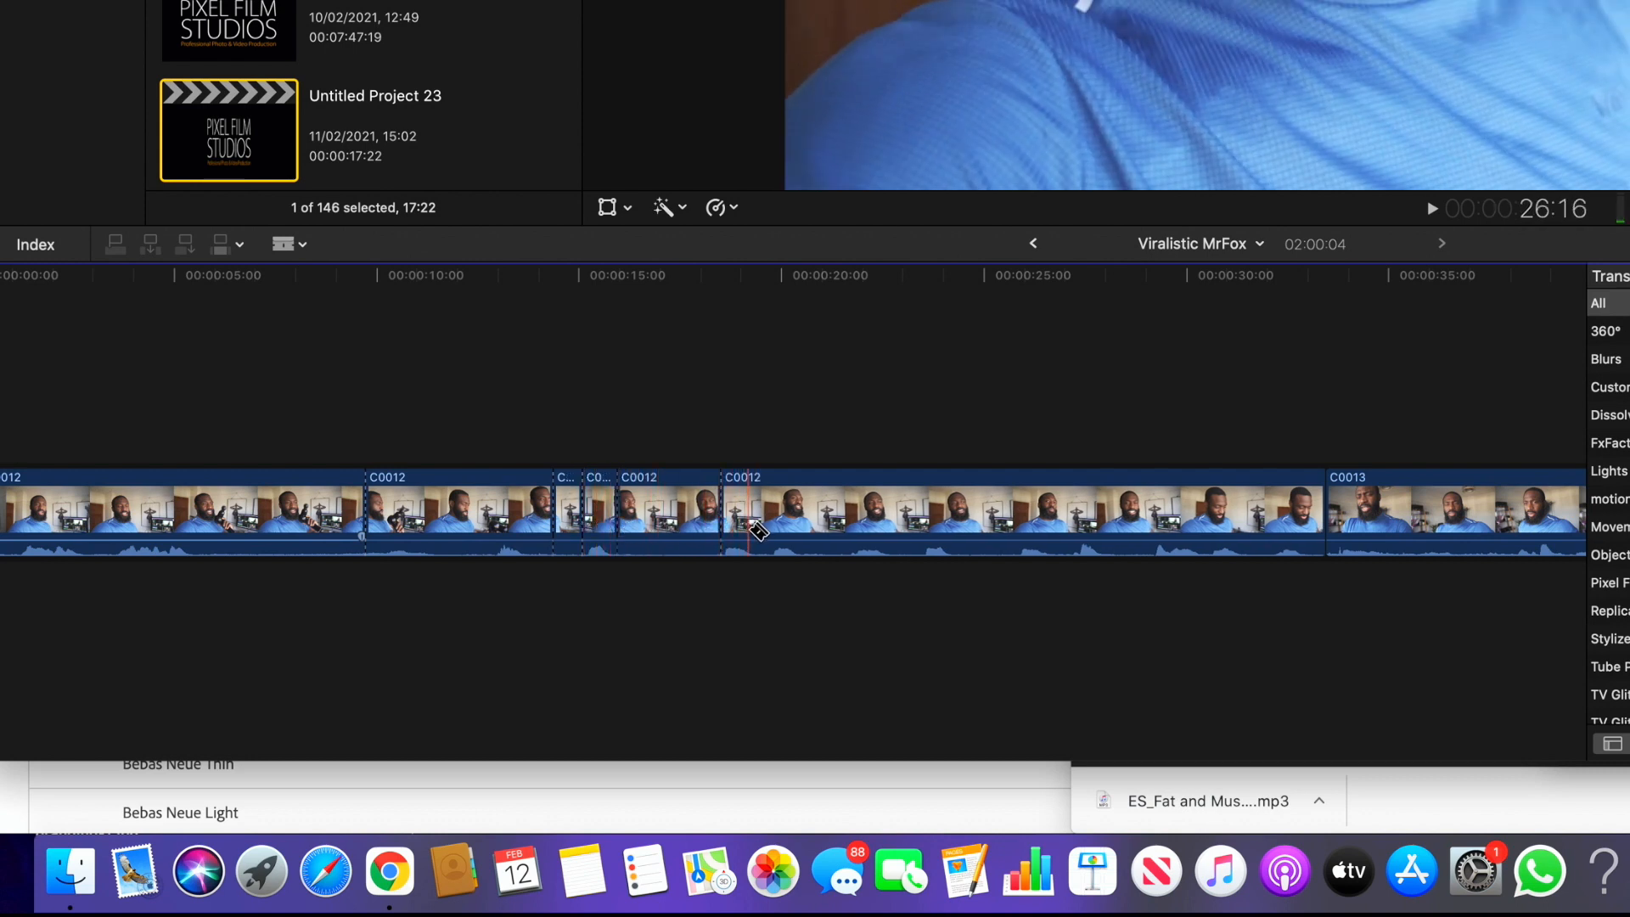
left_click(753, 529)
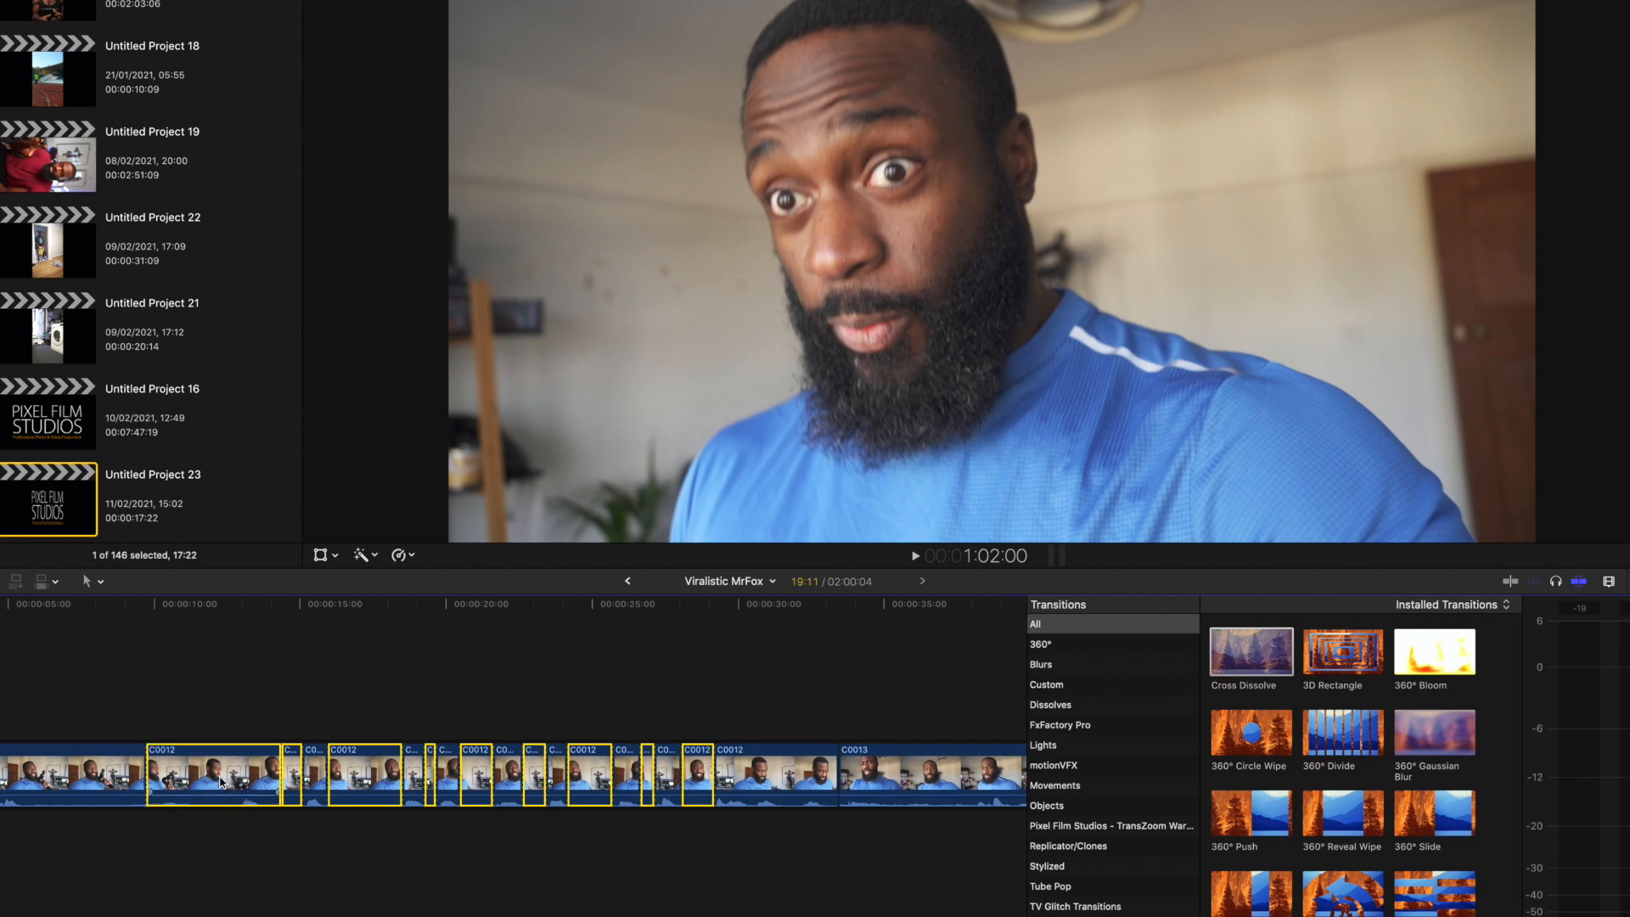
- Delete the selected pause segments between the spoken parts of clip C0012
key("Delete")
scroll(221, 781, "left", 10)
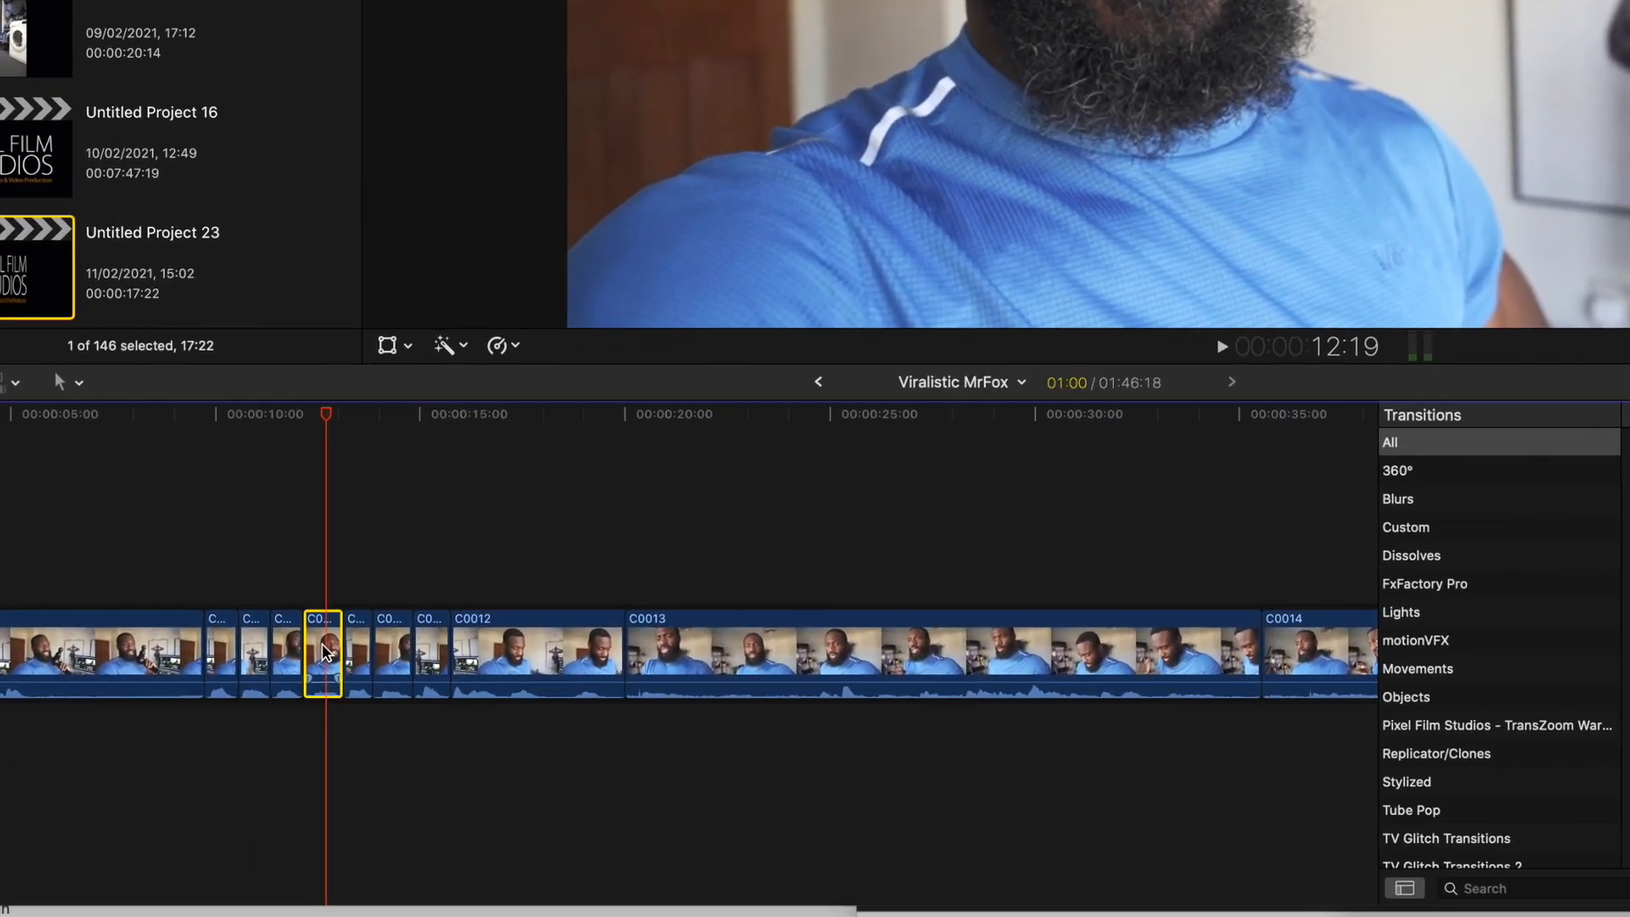
- Move two of the short C0012 pieces earlier in the sequence and play back the edit
left_click_drag(321, 636, 193, 590)
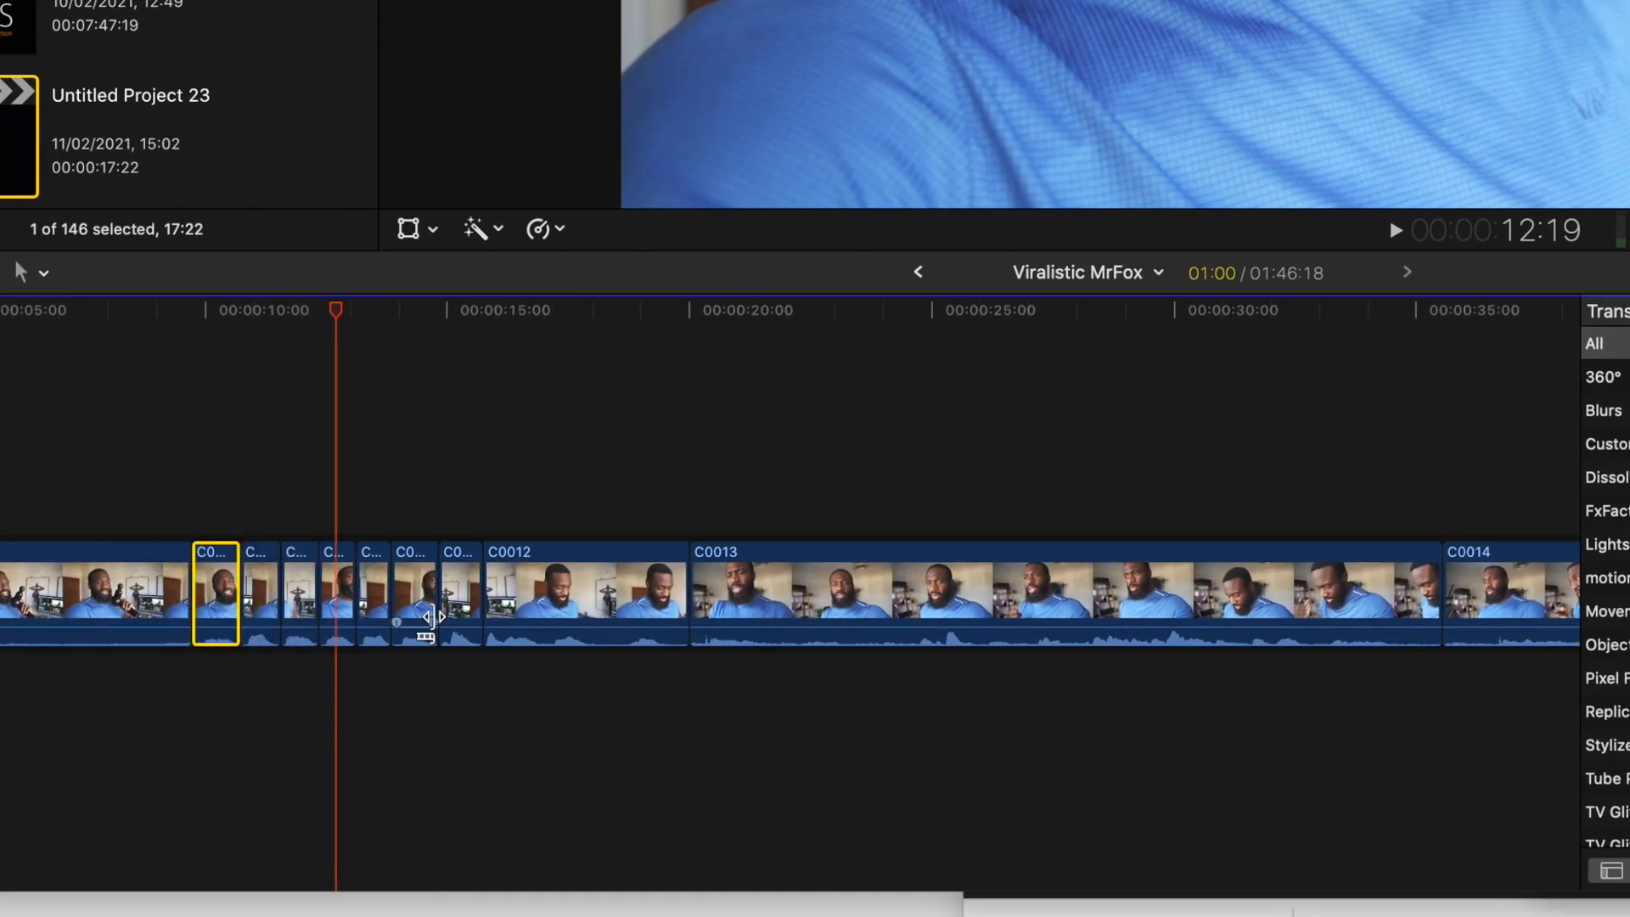
key("space")
key("space")
left_click_drag(406, 562, 303, 588)
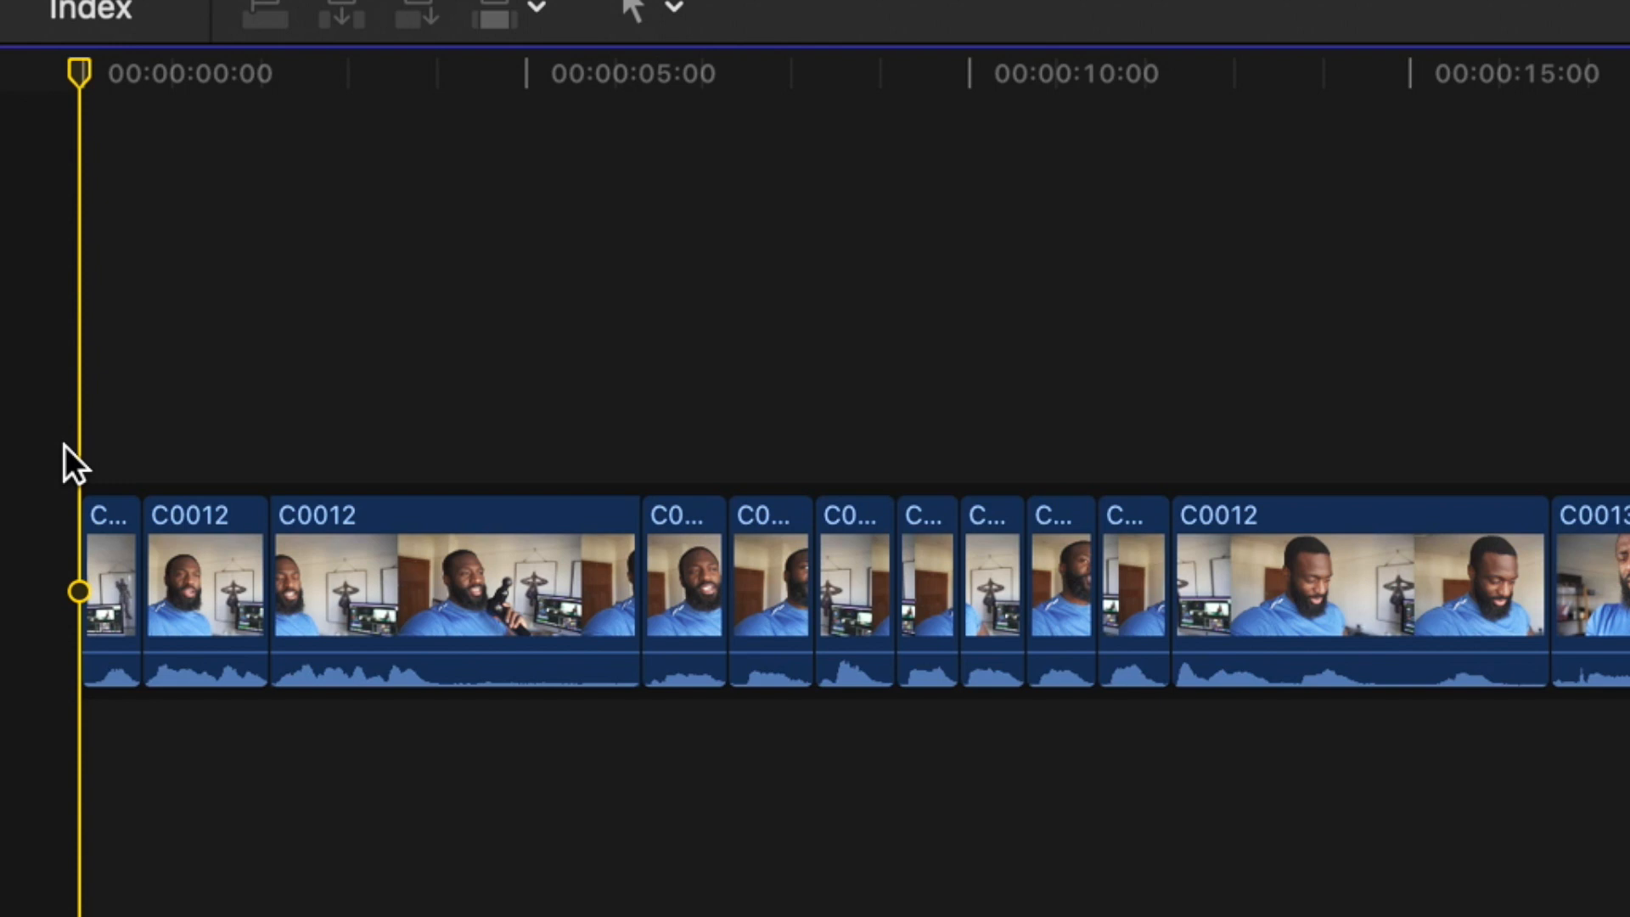
key("space")
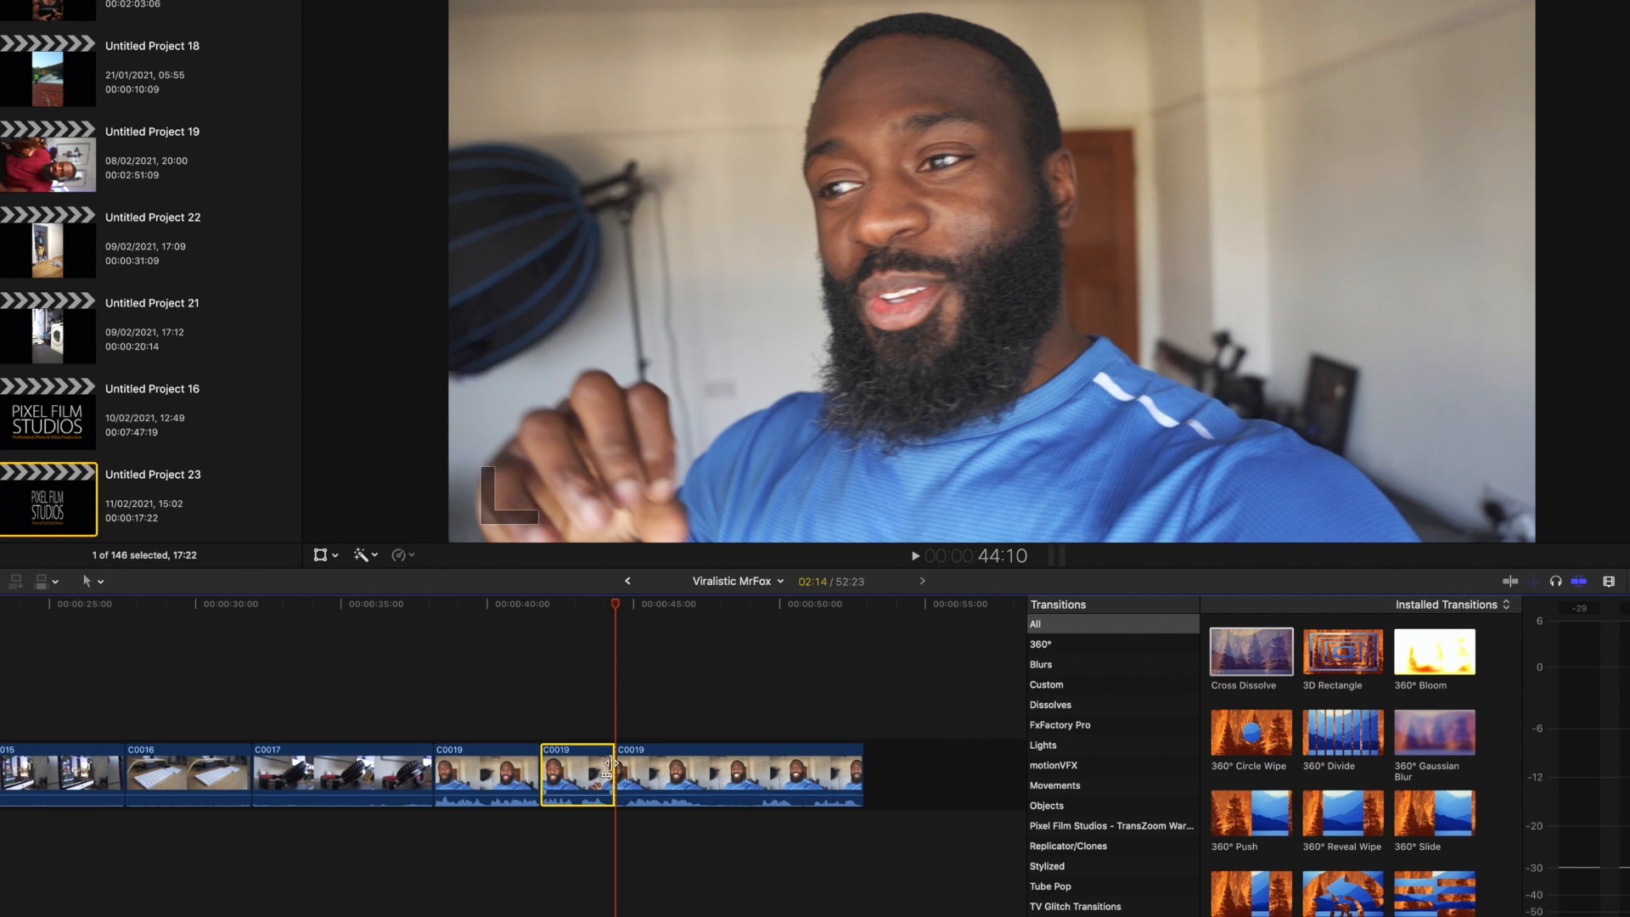
- Trim the end of the second C0019 piece to cut off the silence after the speech
key("super+equal")
key("super+equal")
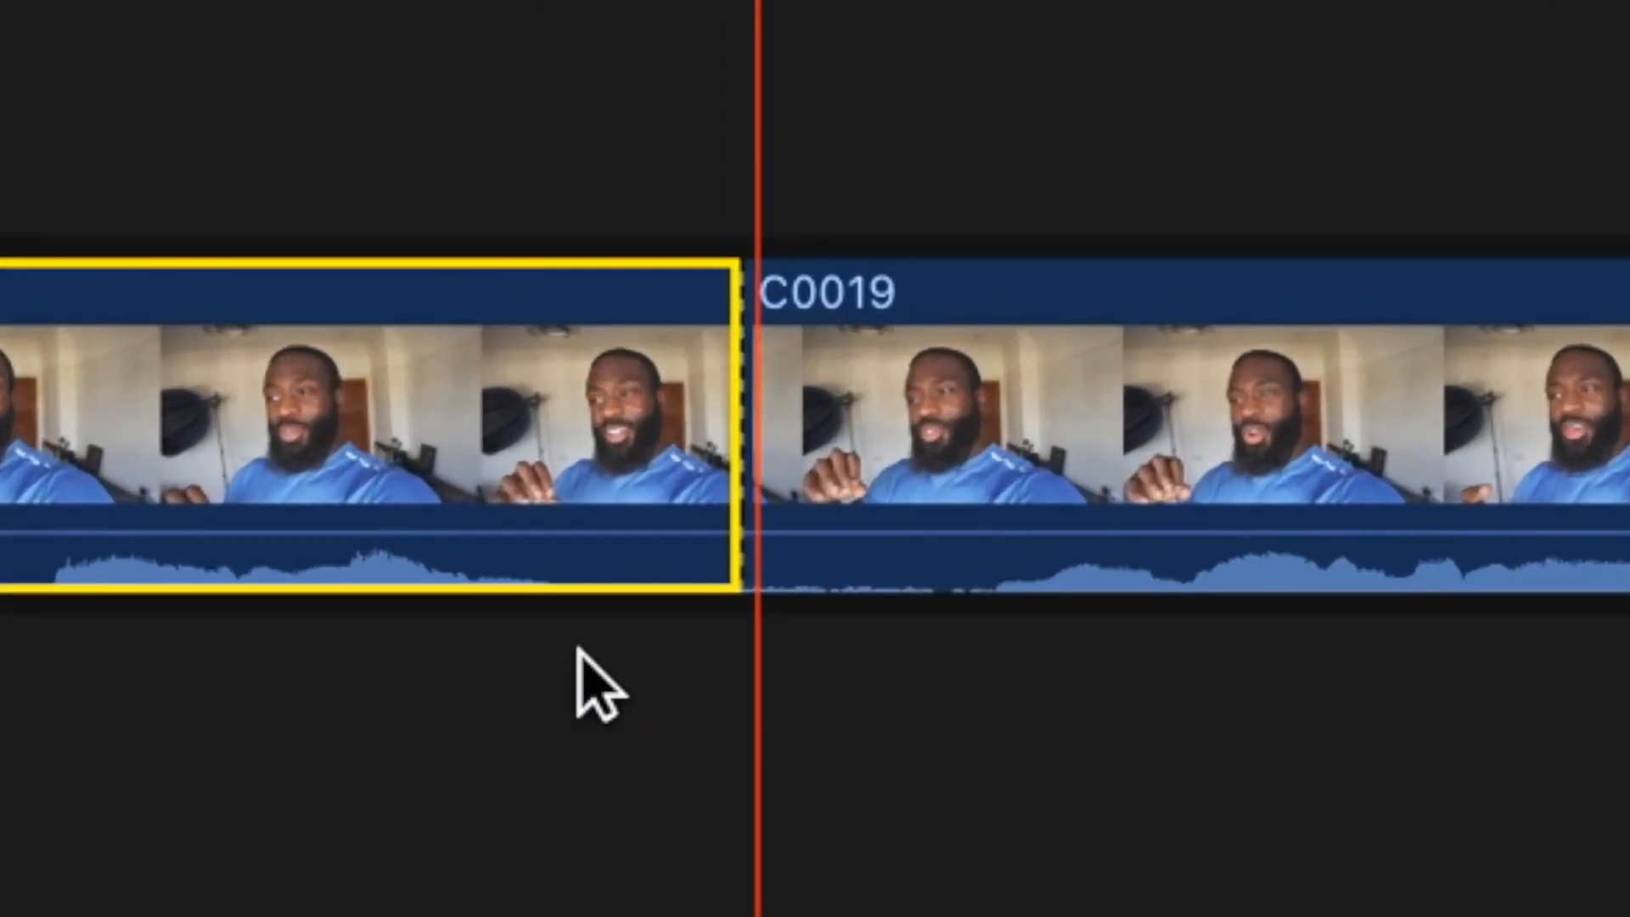
left_click(440, 624)
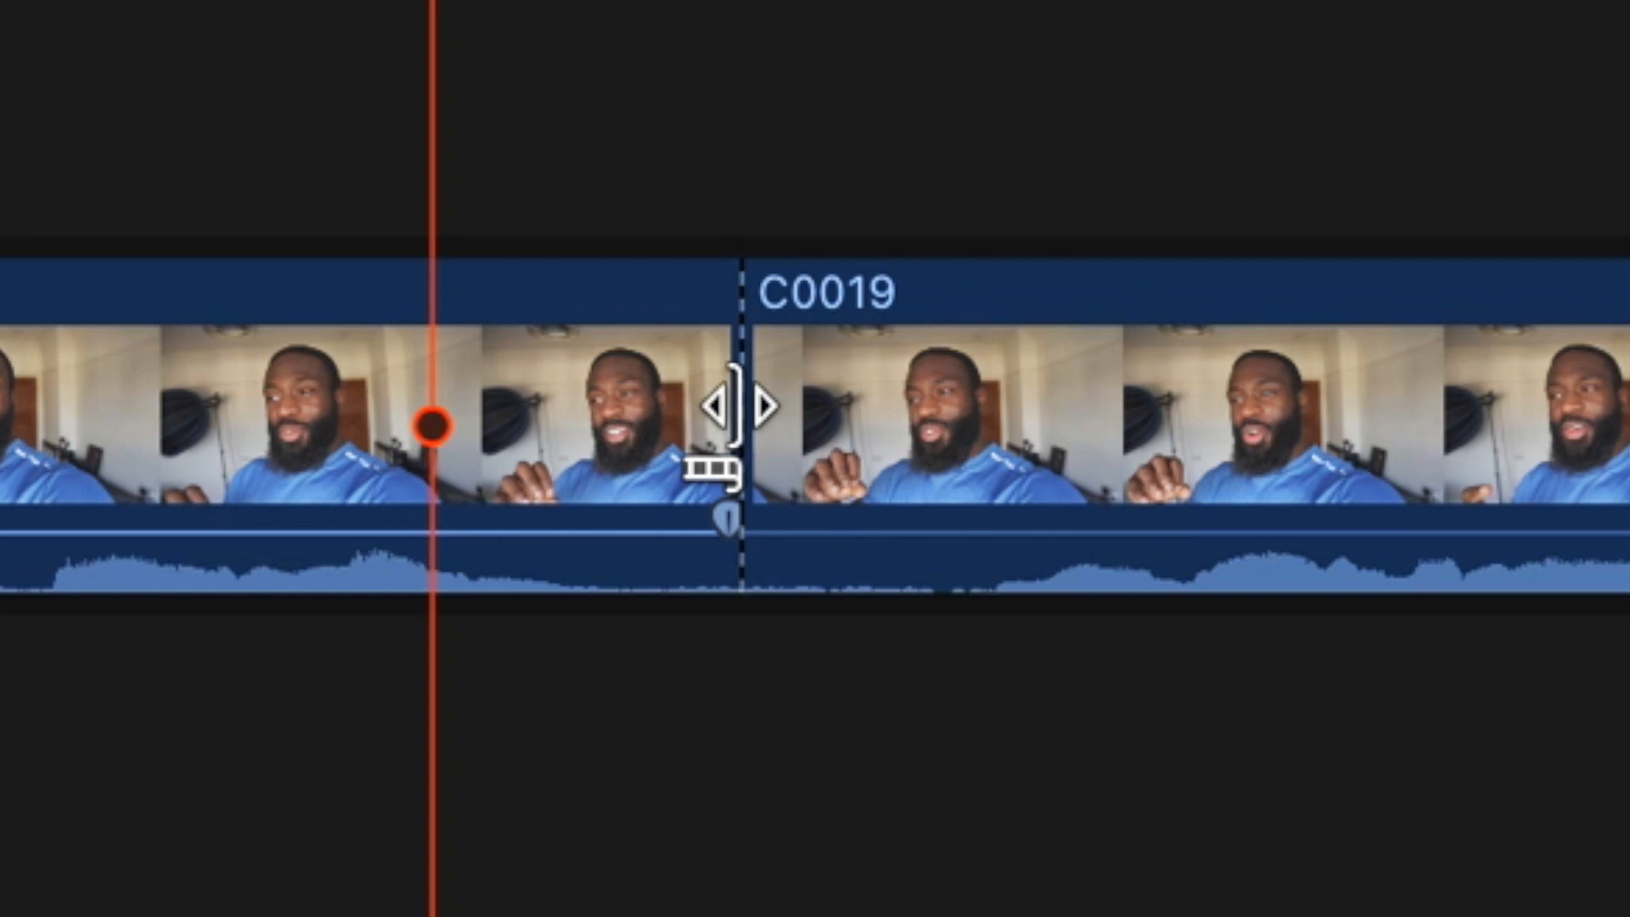
left_click_drag(735, 395, 545, 399)
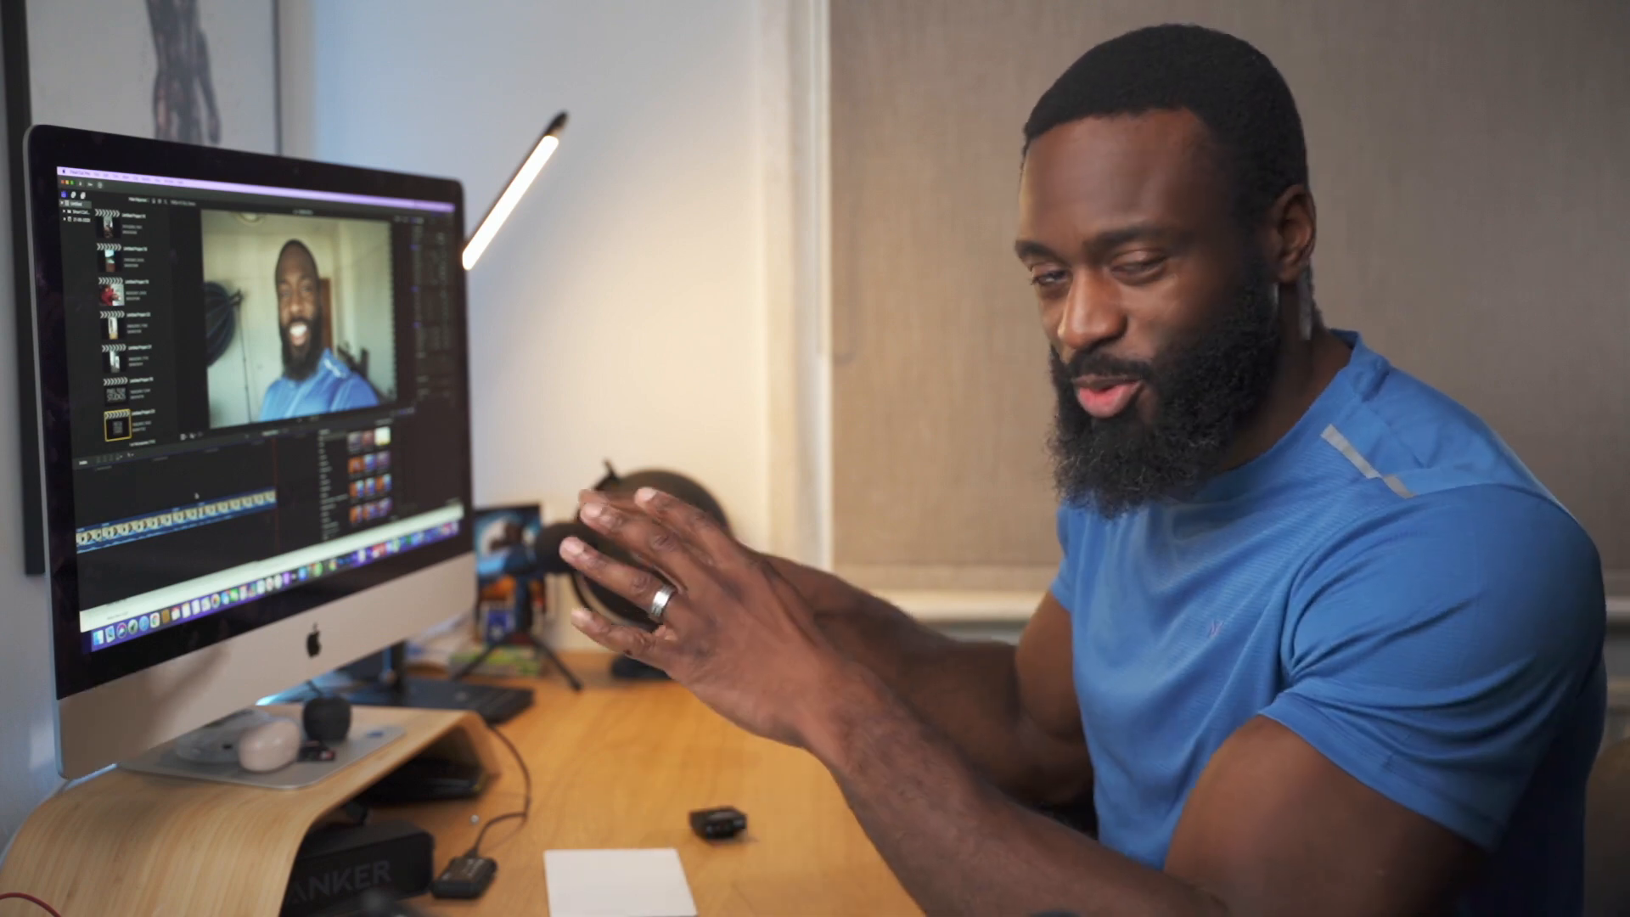
- Move clips C0015, C0016 and C0017 together to the end of the timeline, after the C0019 pieces
key("shift+z")
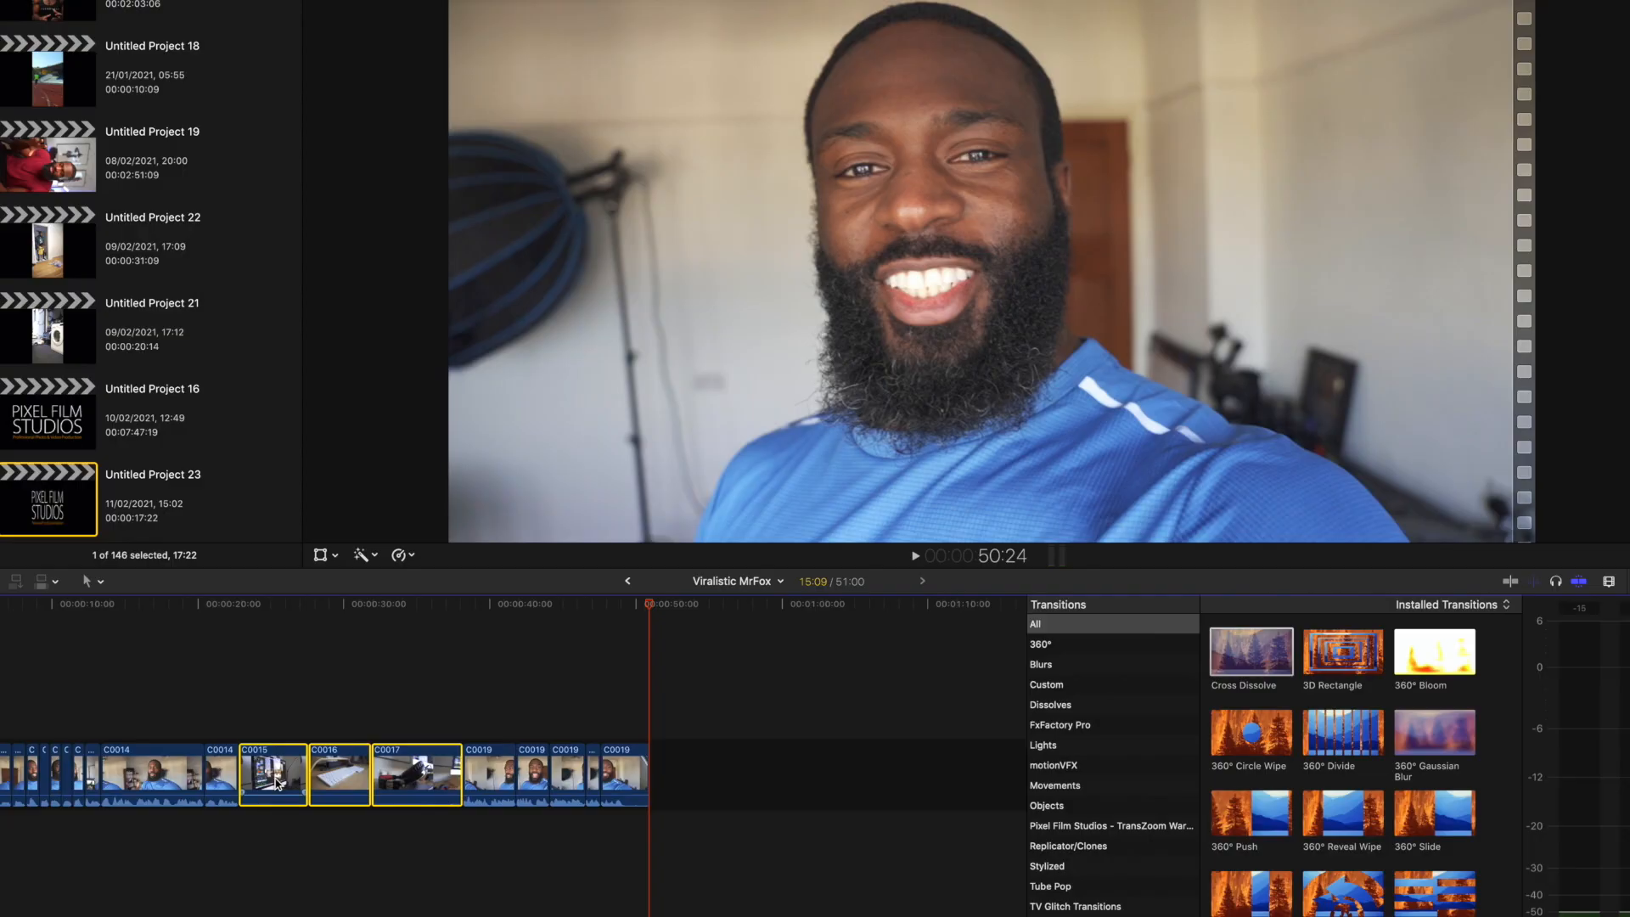
left_click_drag(276, 783, 565, 775)
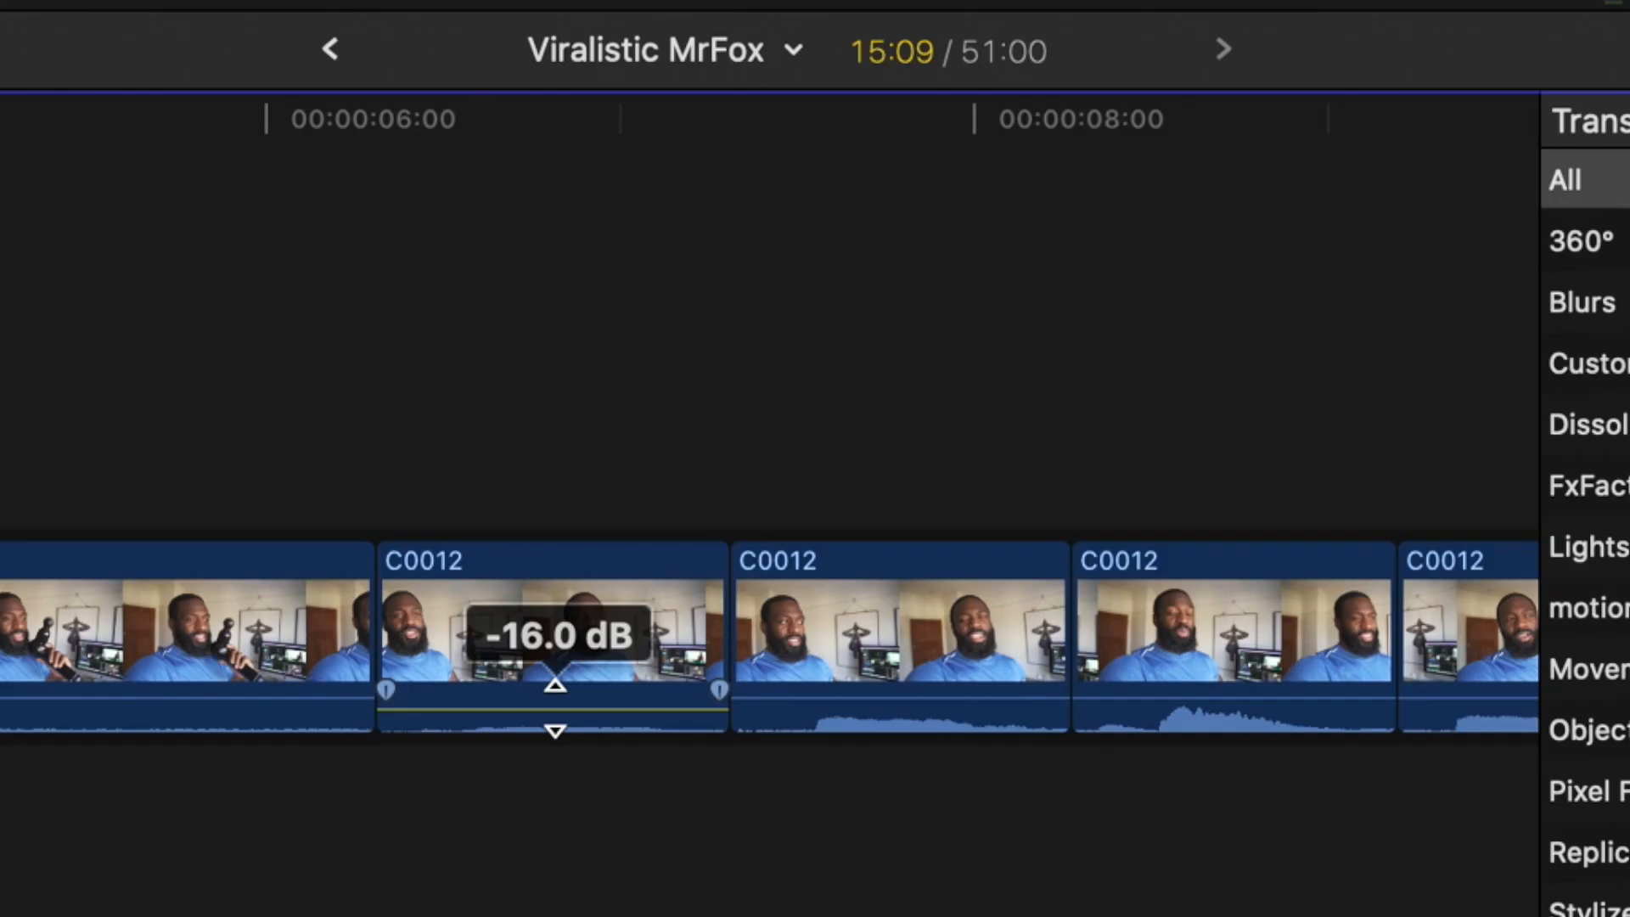
- Adjust the volume of the C0012 piece starting after 6 seconds to -16 dB and play from about 8:15 to check the sound
left_click_drag(553, 706, 553, 709)
left_click(644, 784)
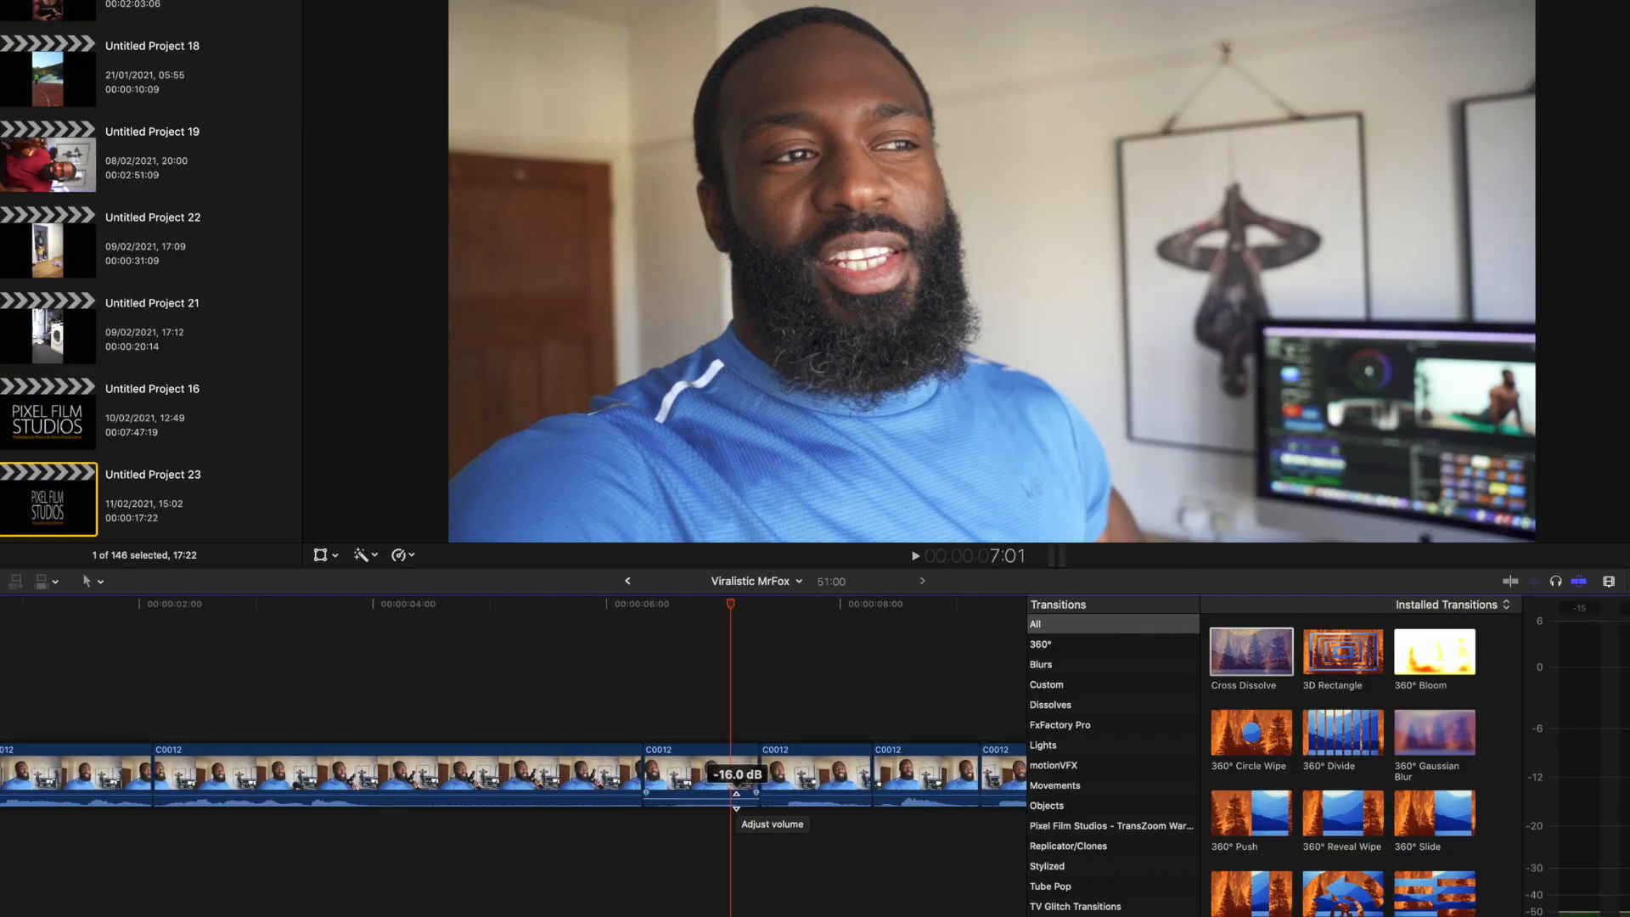
left_click(937, 732)
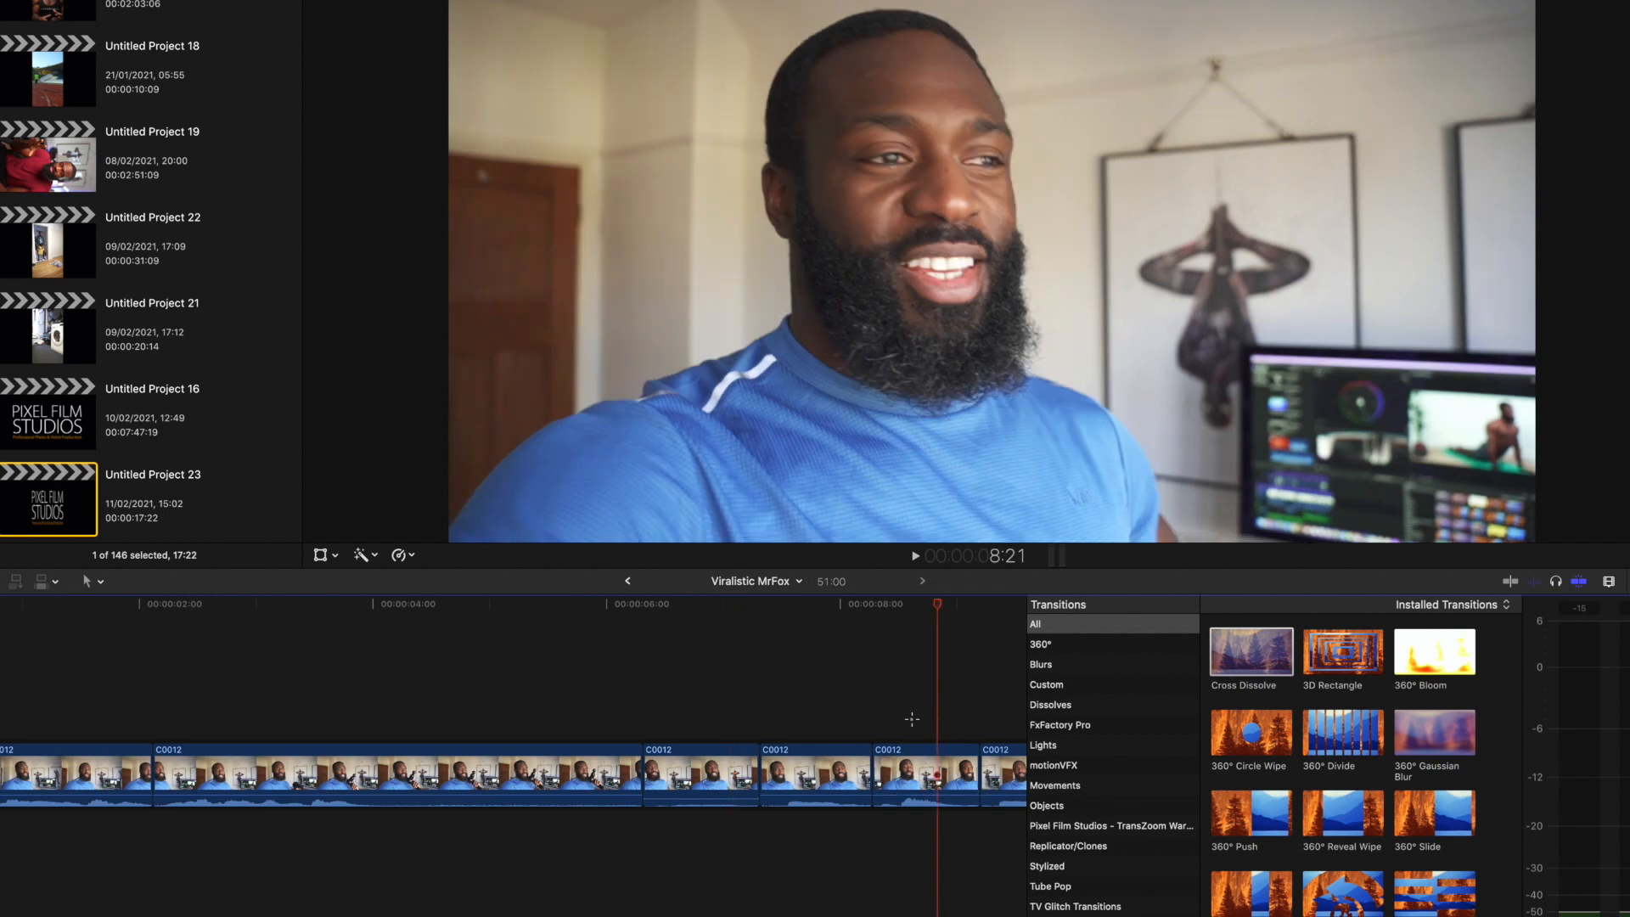
left_click(909, 802)
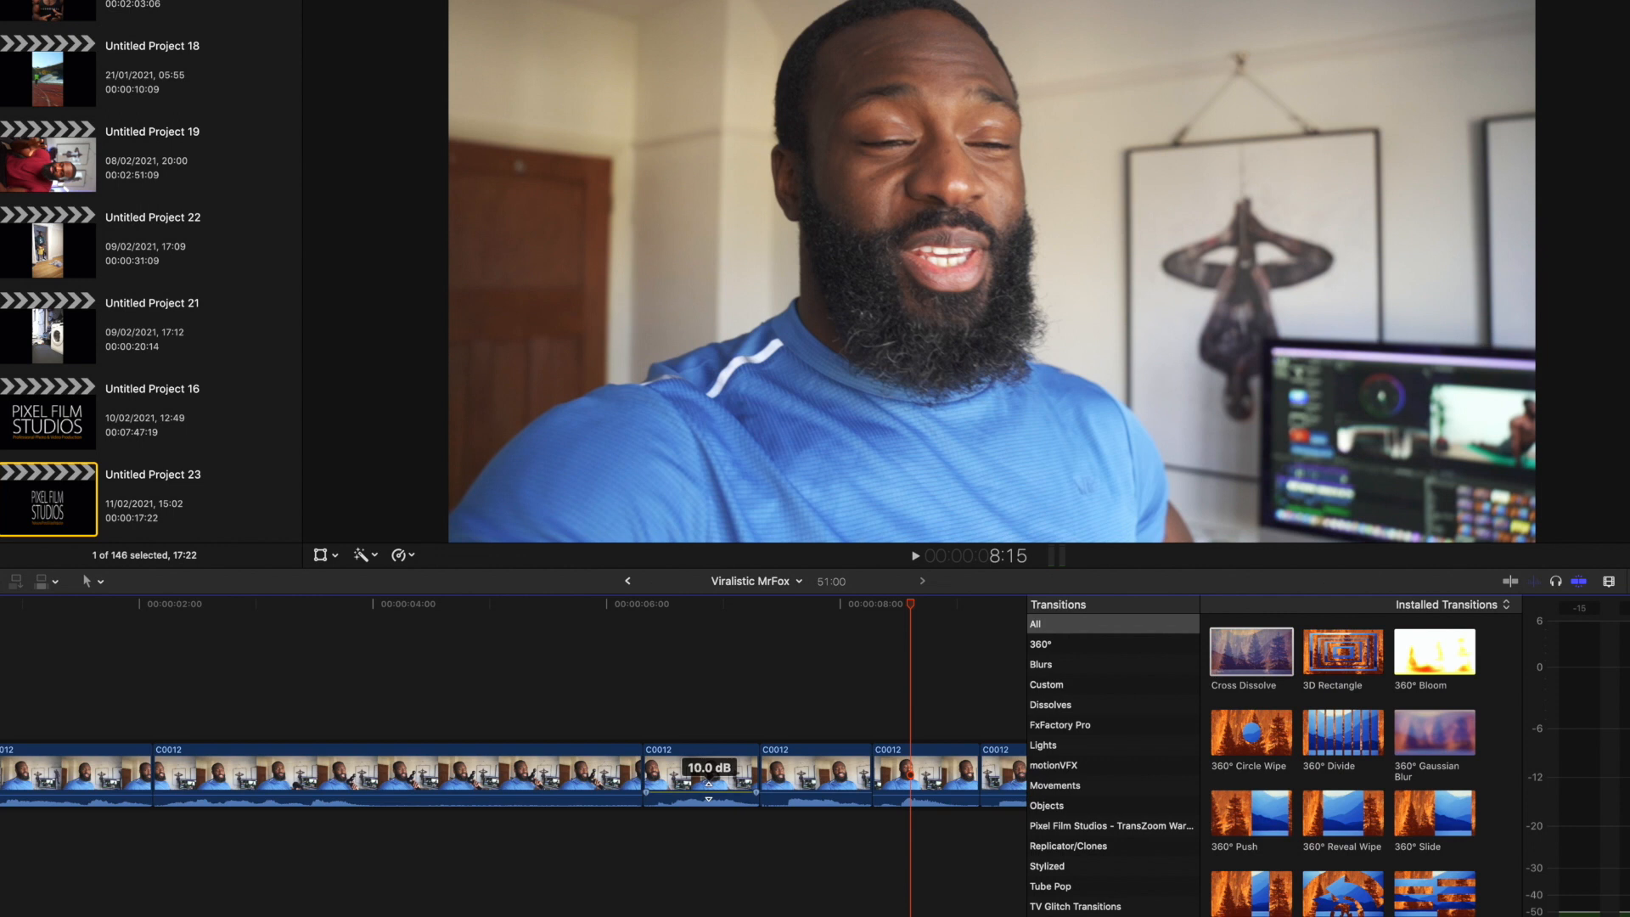
left_click(632, 720)
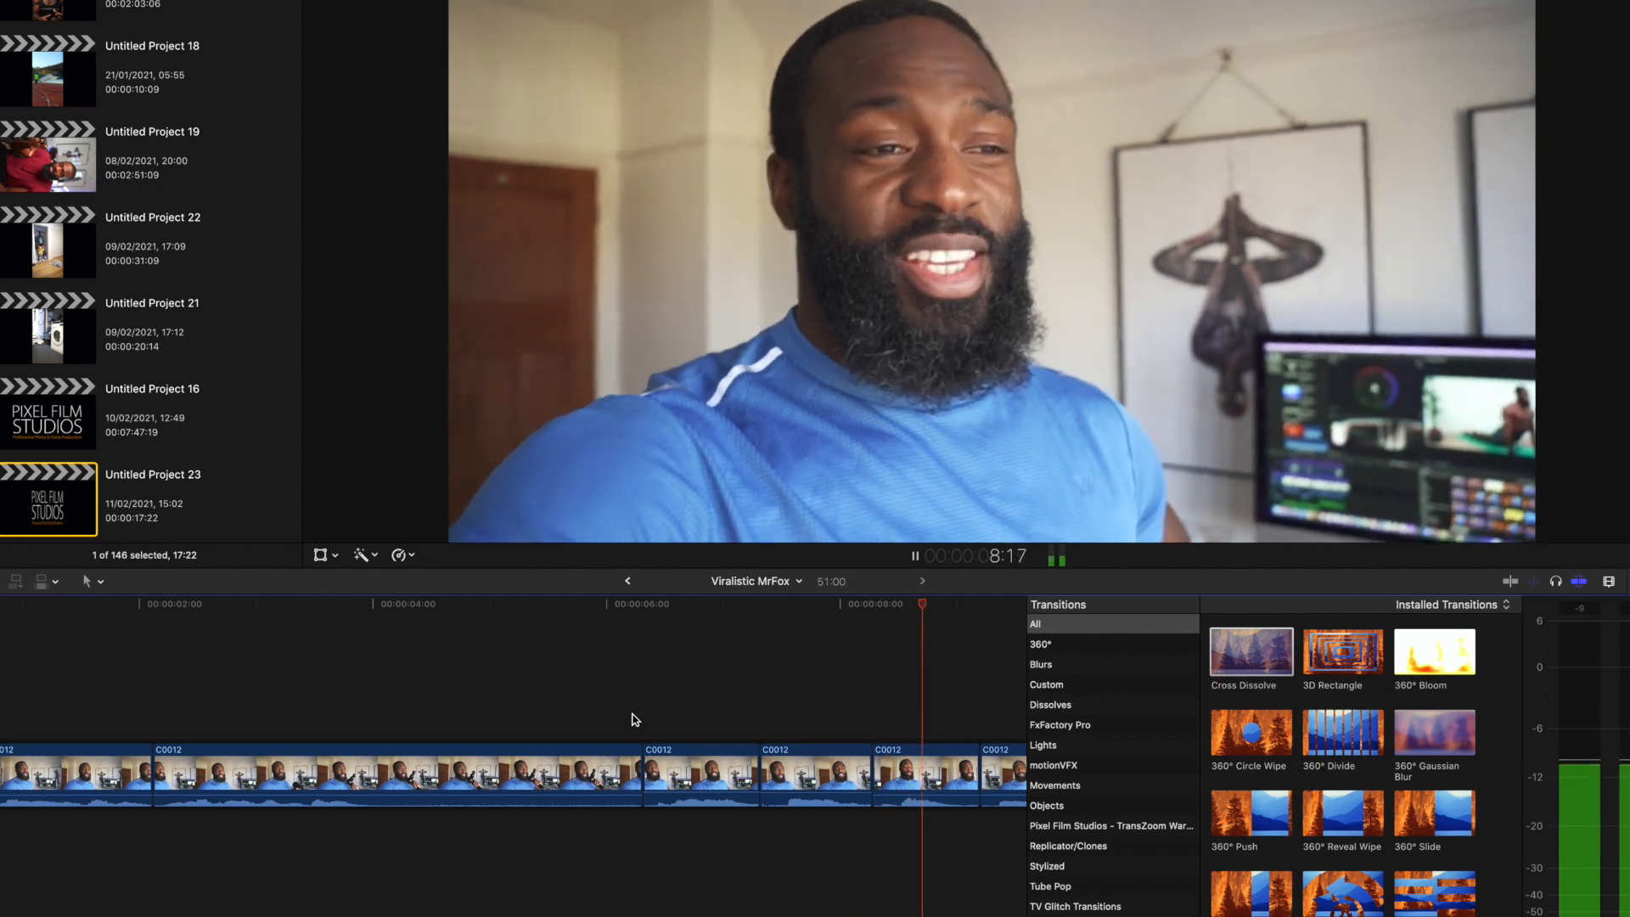
key("space")
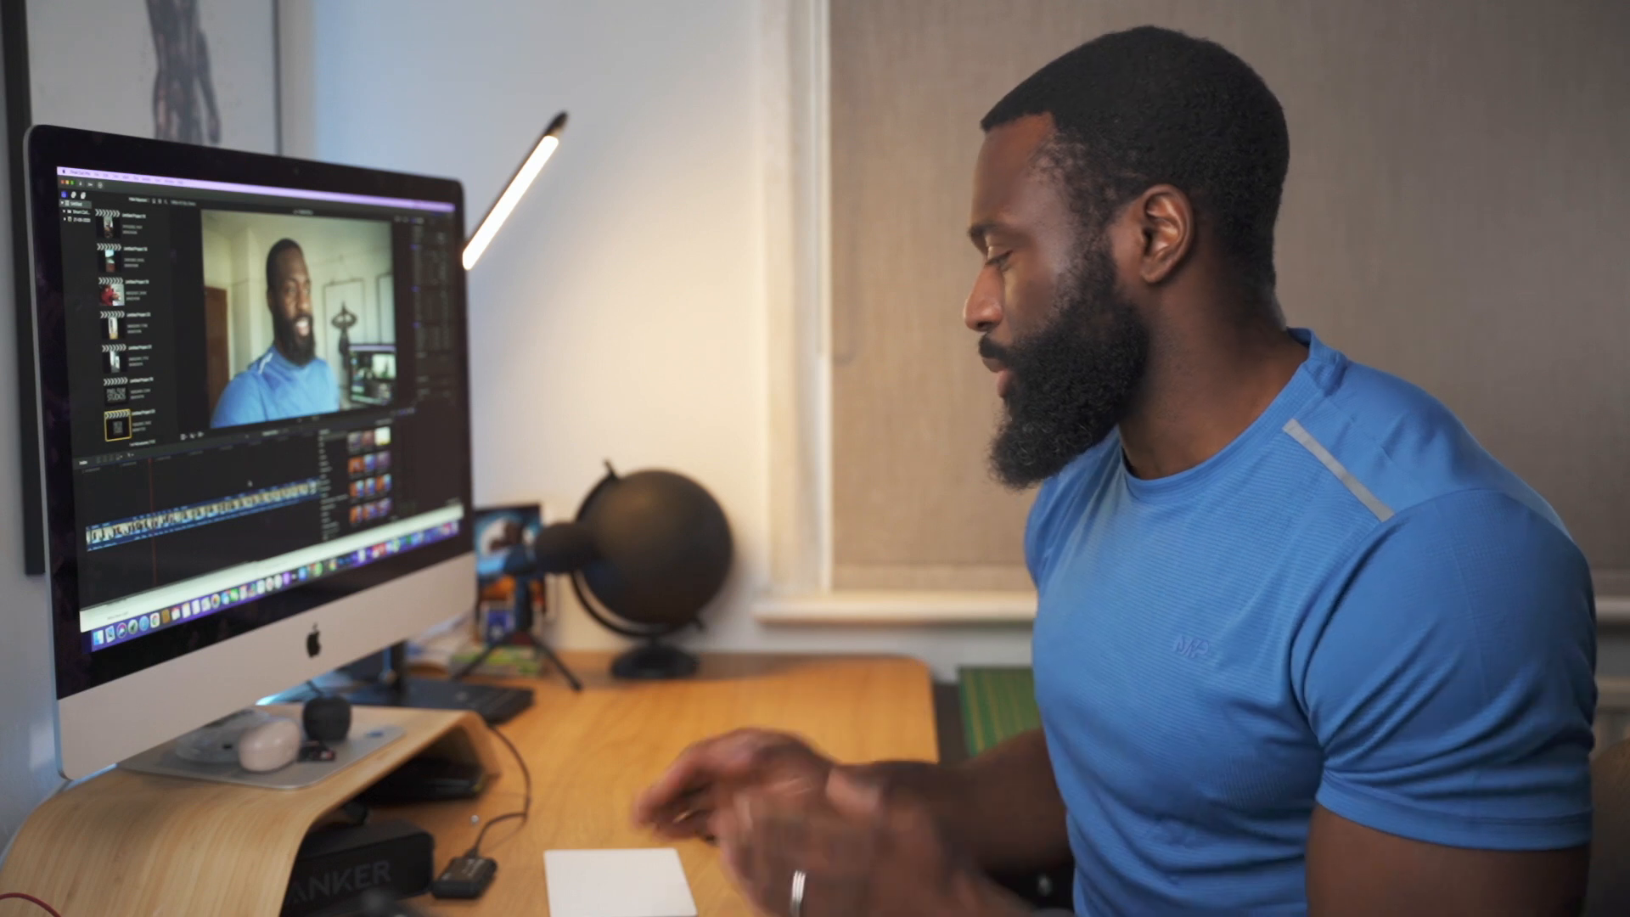
- Place clip C0015 above the main storyline as an overlay starting at about 22 seconds, covering the cut from C0014 to C0019
scroll(250, 483, "right", 5)
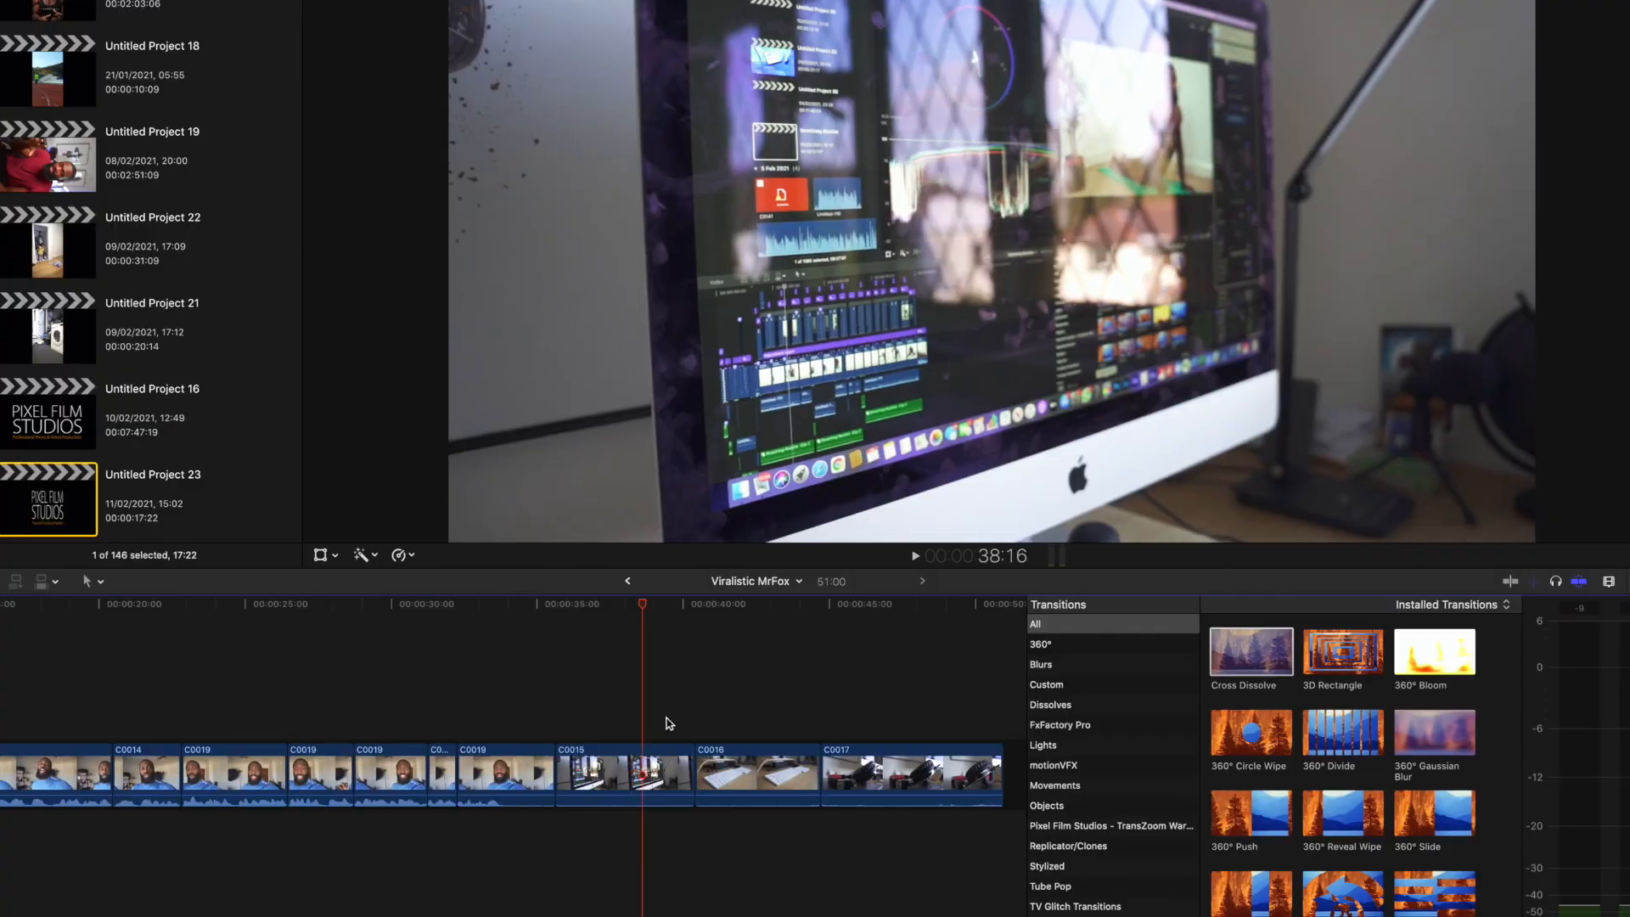
scroll(876, 738, "left", 10)
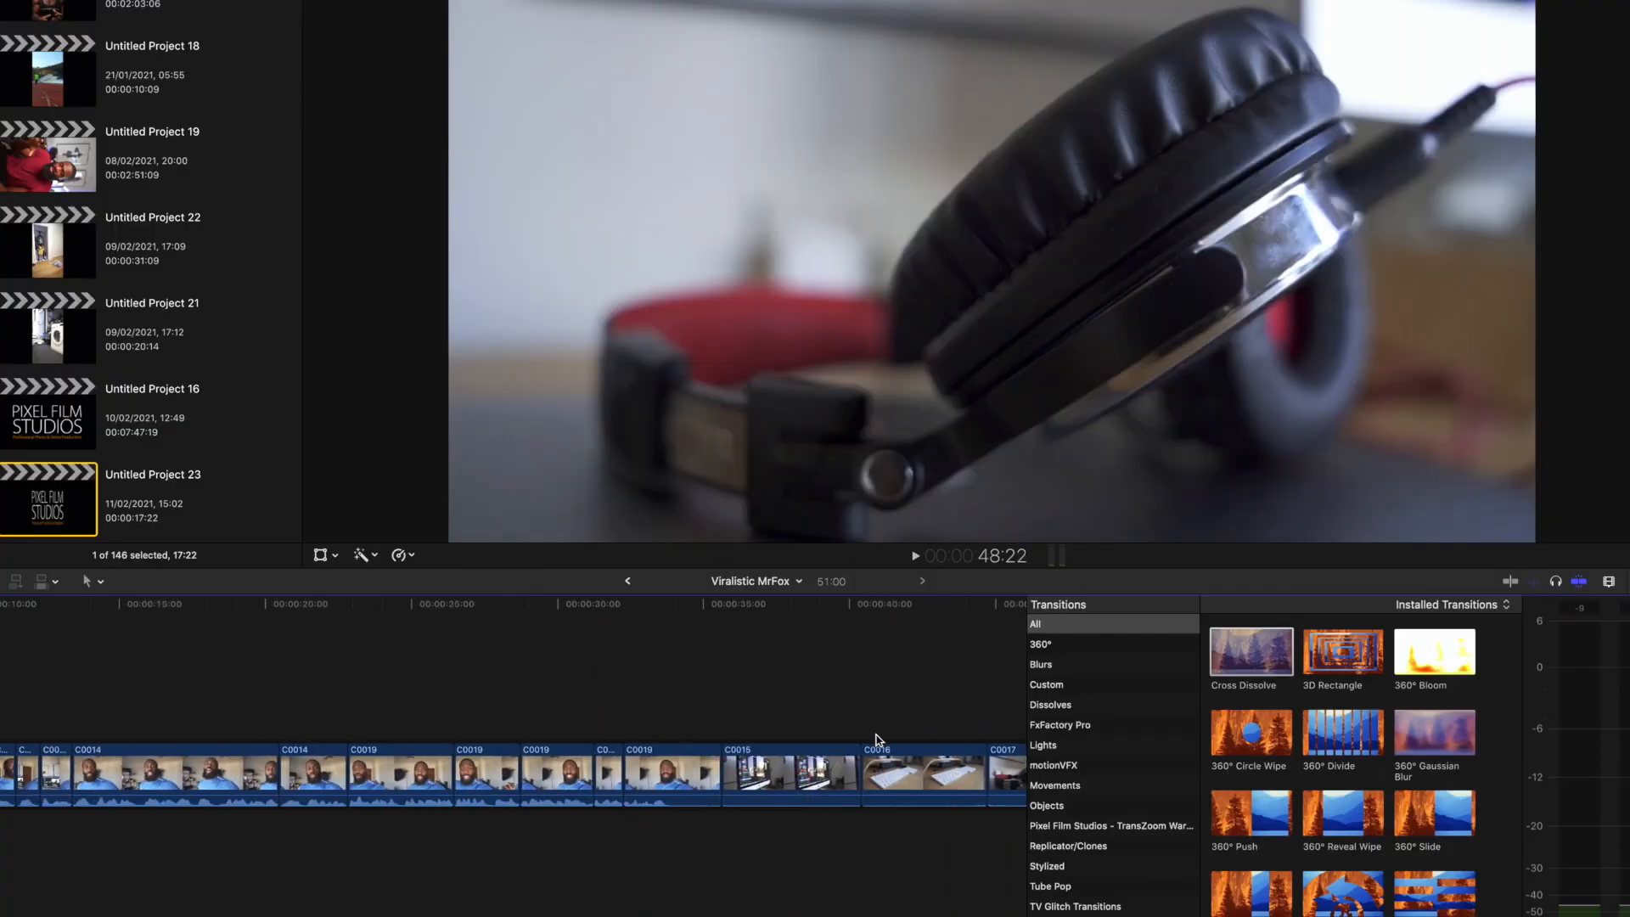
scroll(876, 739, "right", 2)
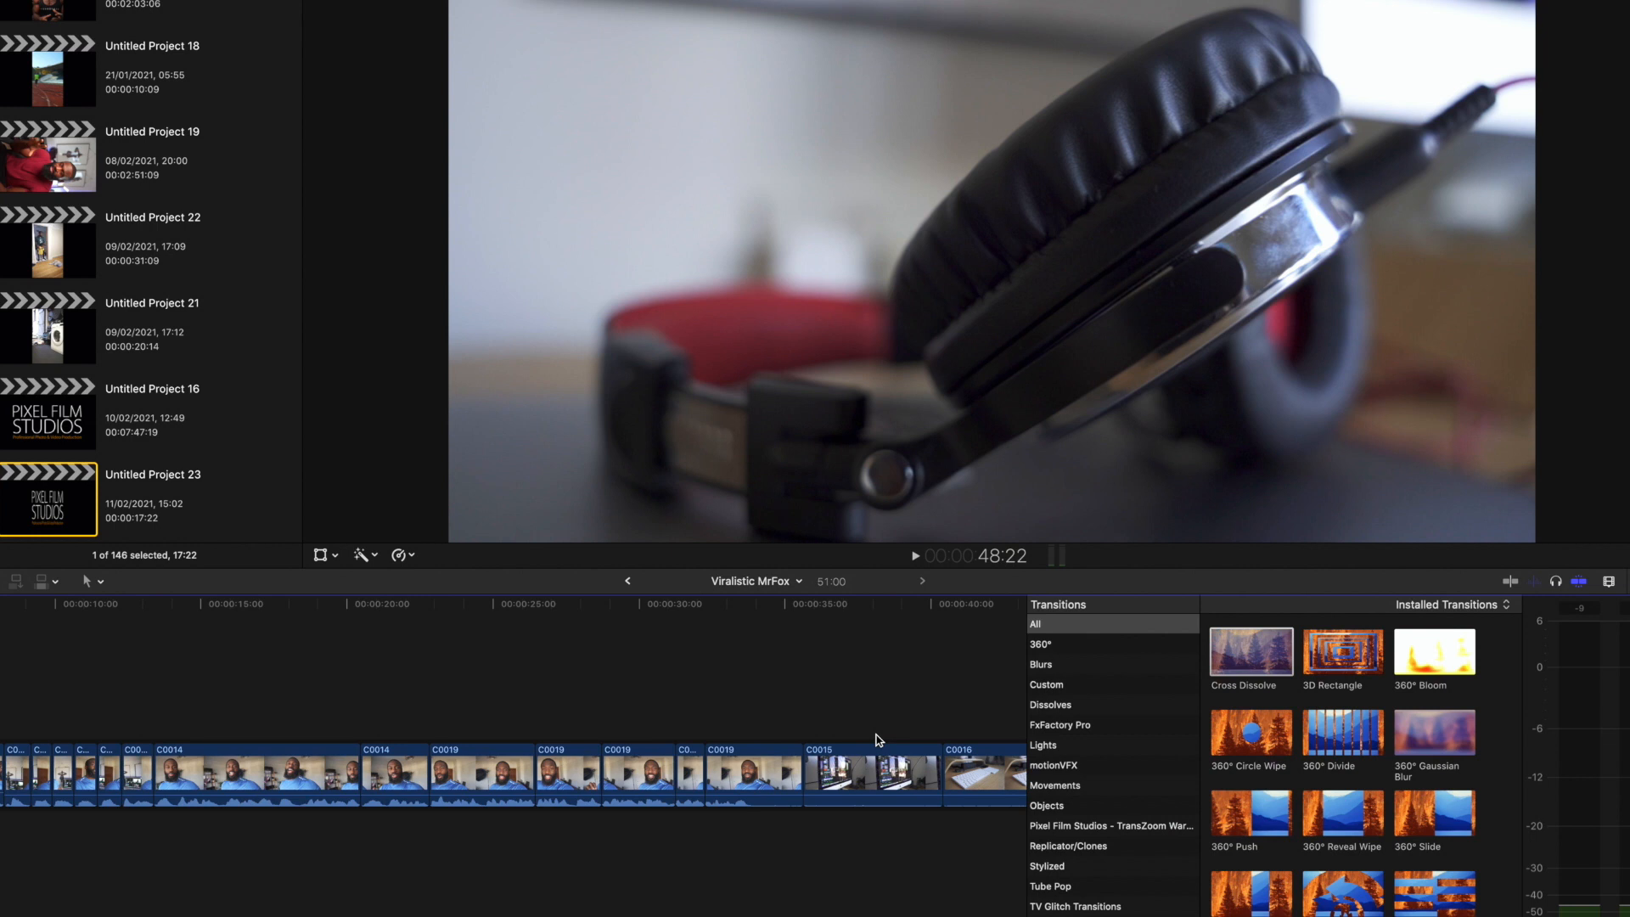
scroll(519, 680, "right", 9)
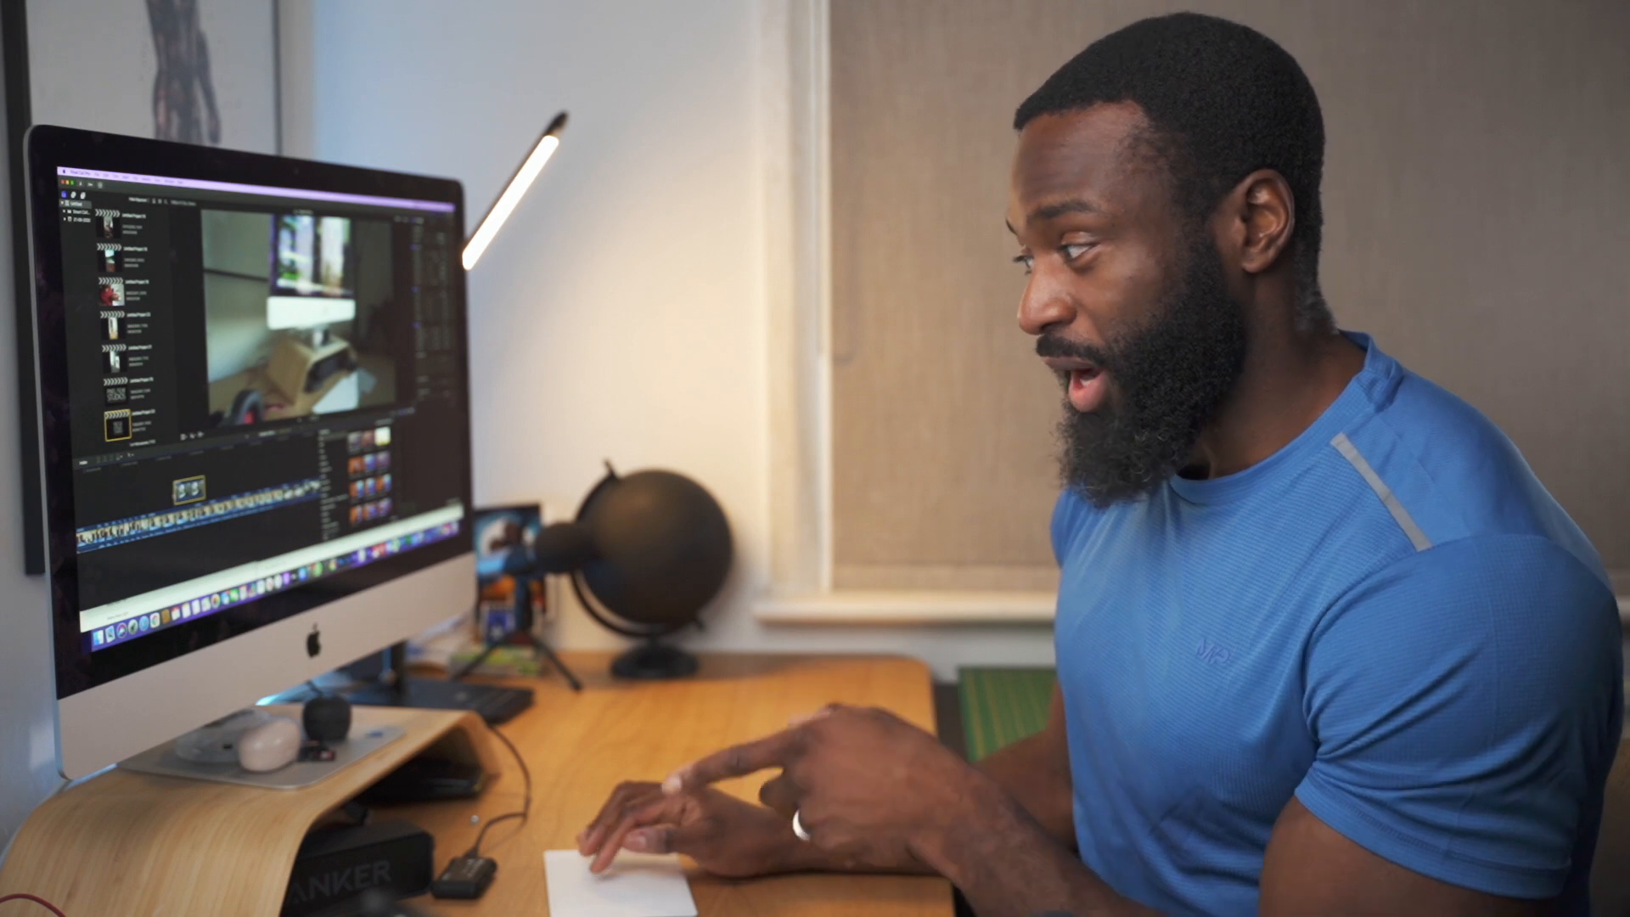
left_click(234, 481)
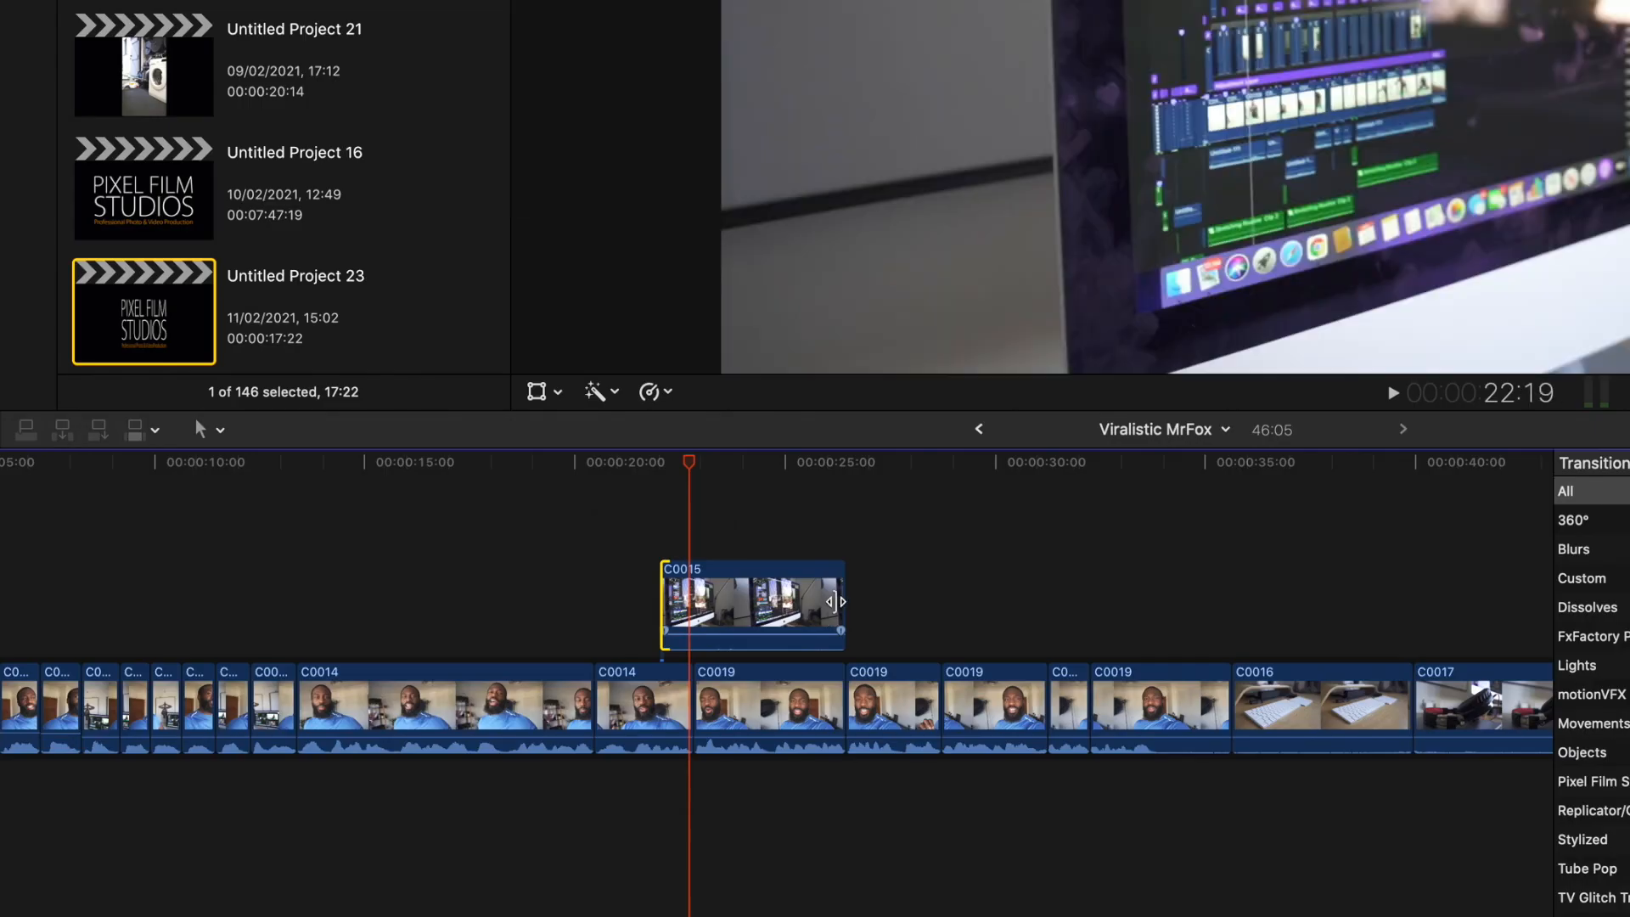
- Trim the end of the C0015 overlay at about 22 seconds so that it lasts about 1.6 seconds
left_click(836, 602)
left_click_drag(728, 610, 719, 611)
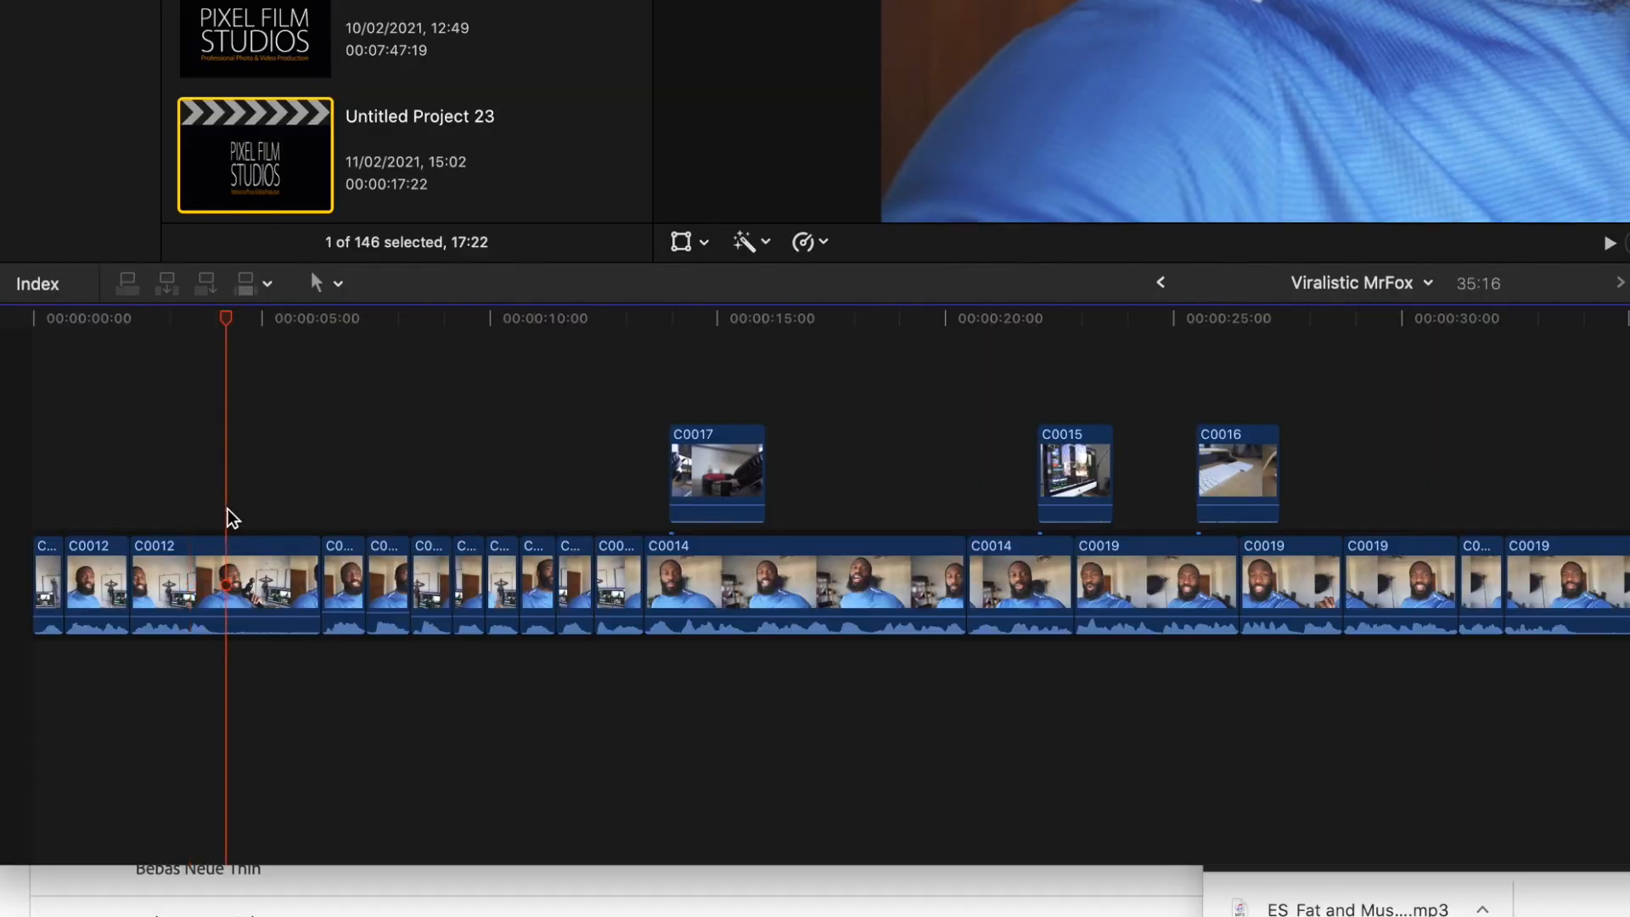
- Add a marker on the C0012 clip at 4:05, where the massage gun appears, and name it "Tight Crop In"
key("space")
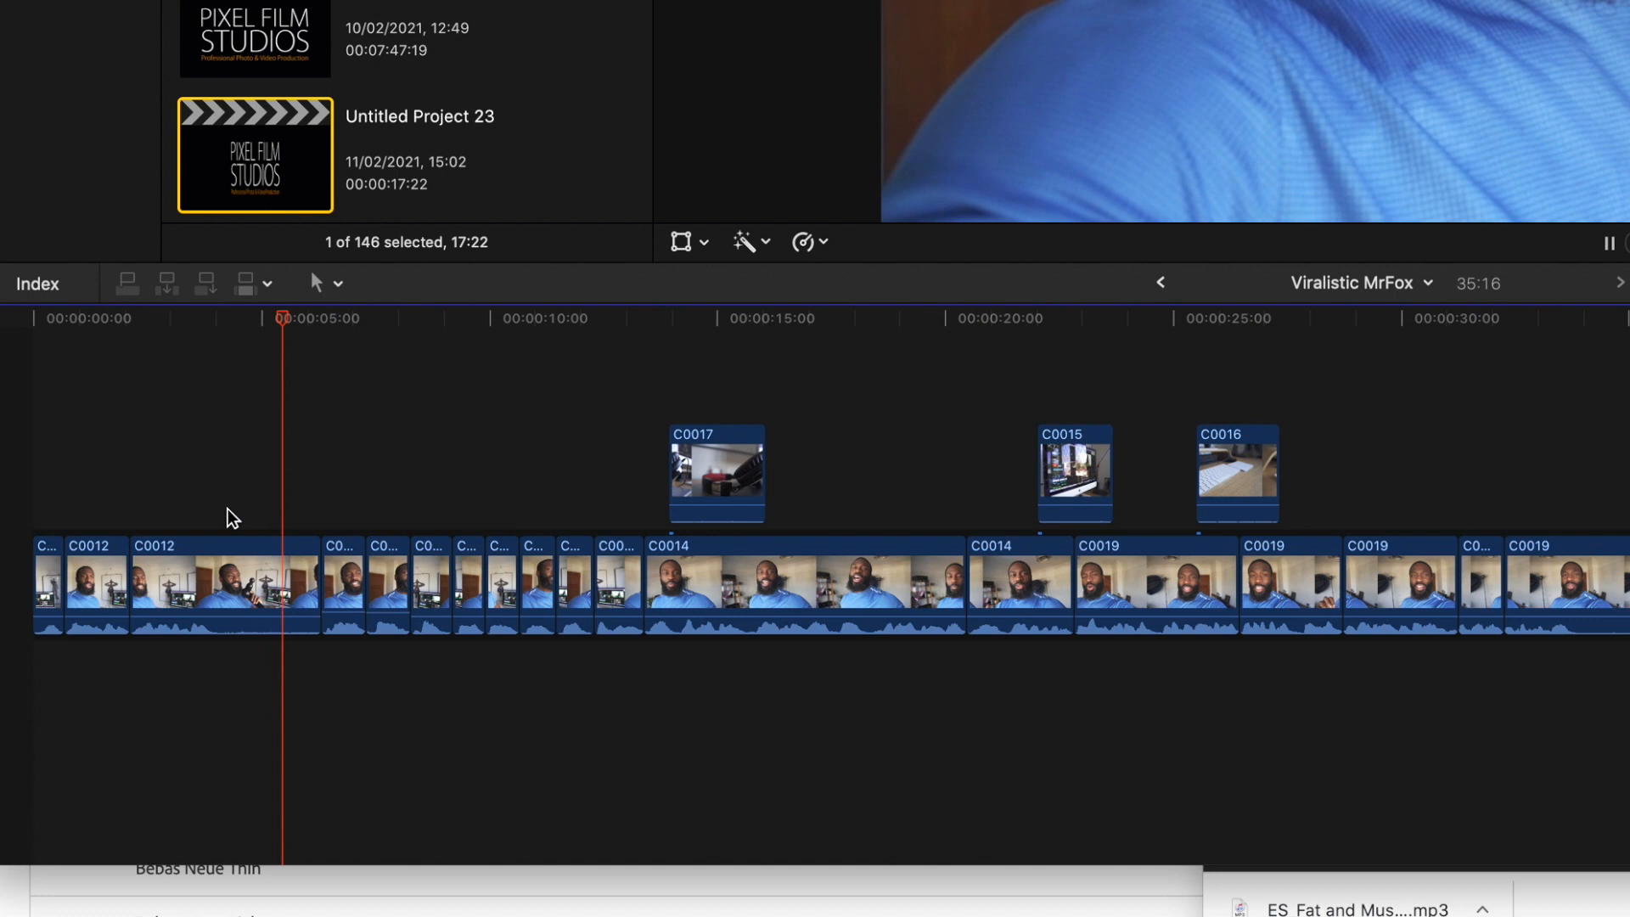
left_click_drag(227, 510, 210, 511)
key("space")
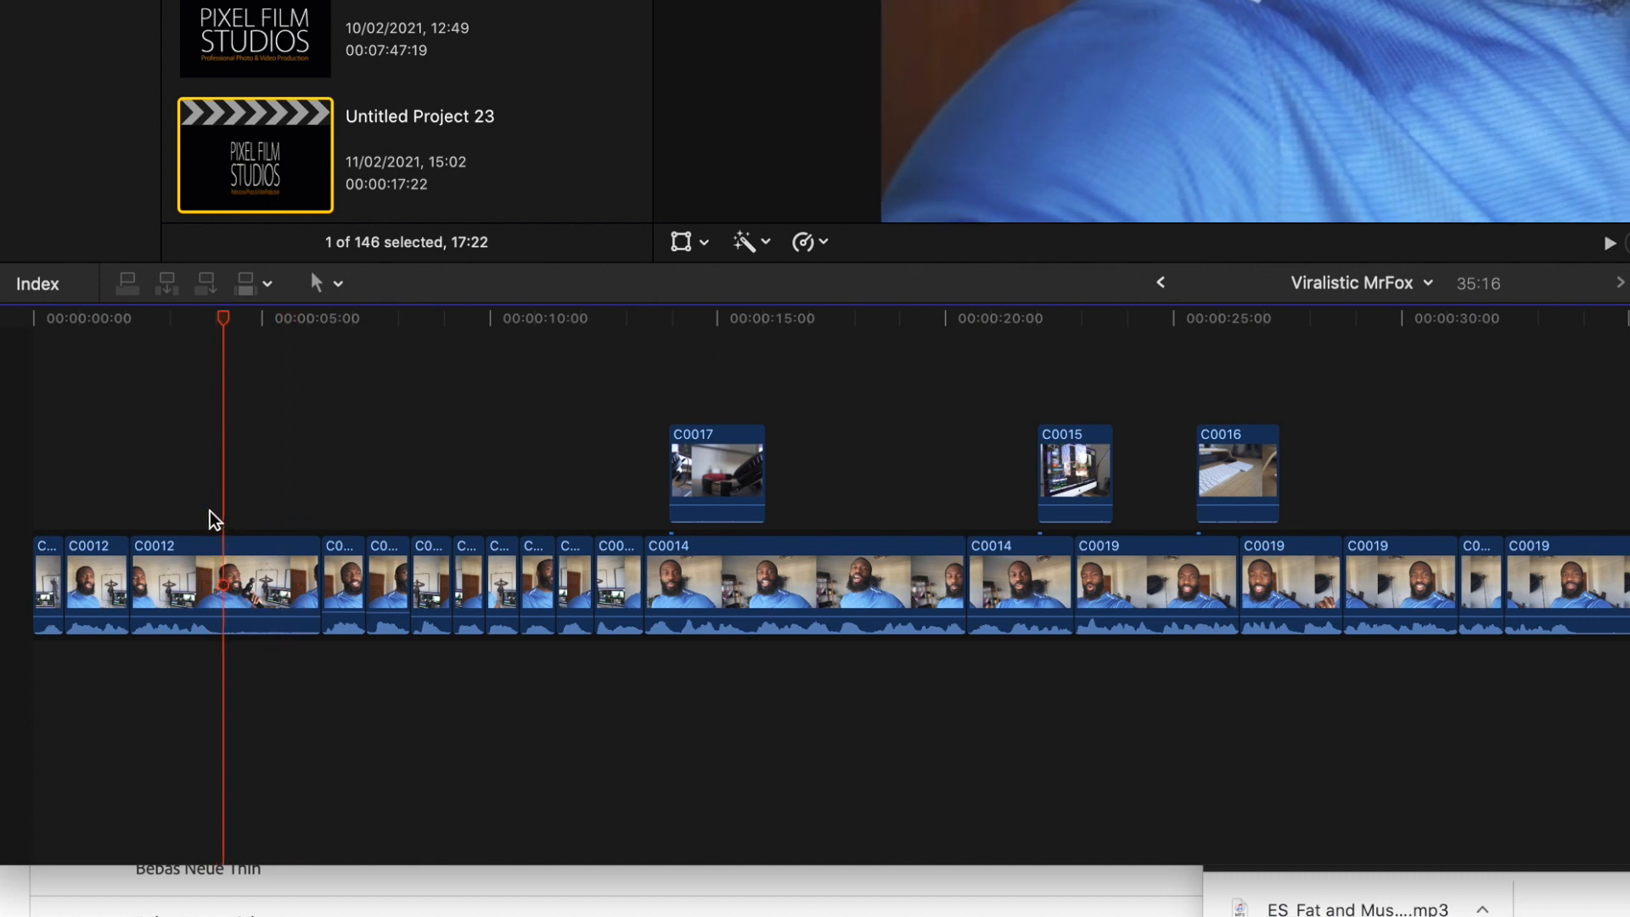
key("m")
double_click(225, 532)
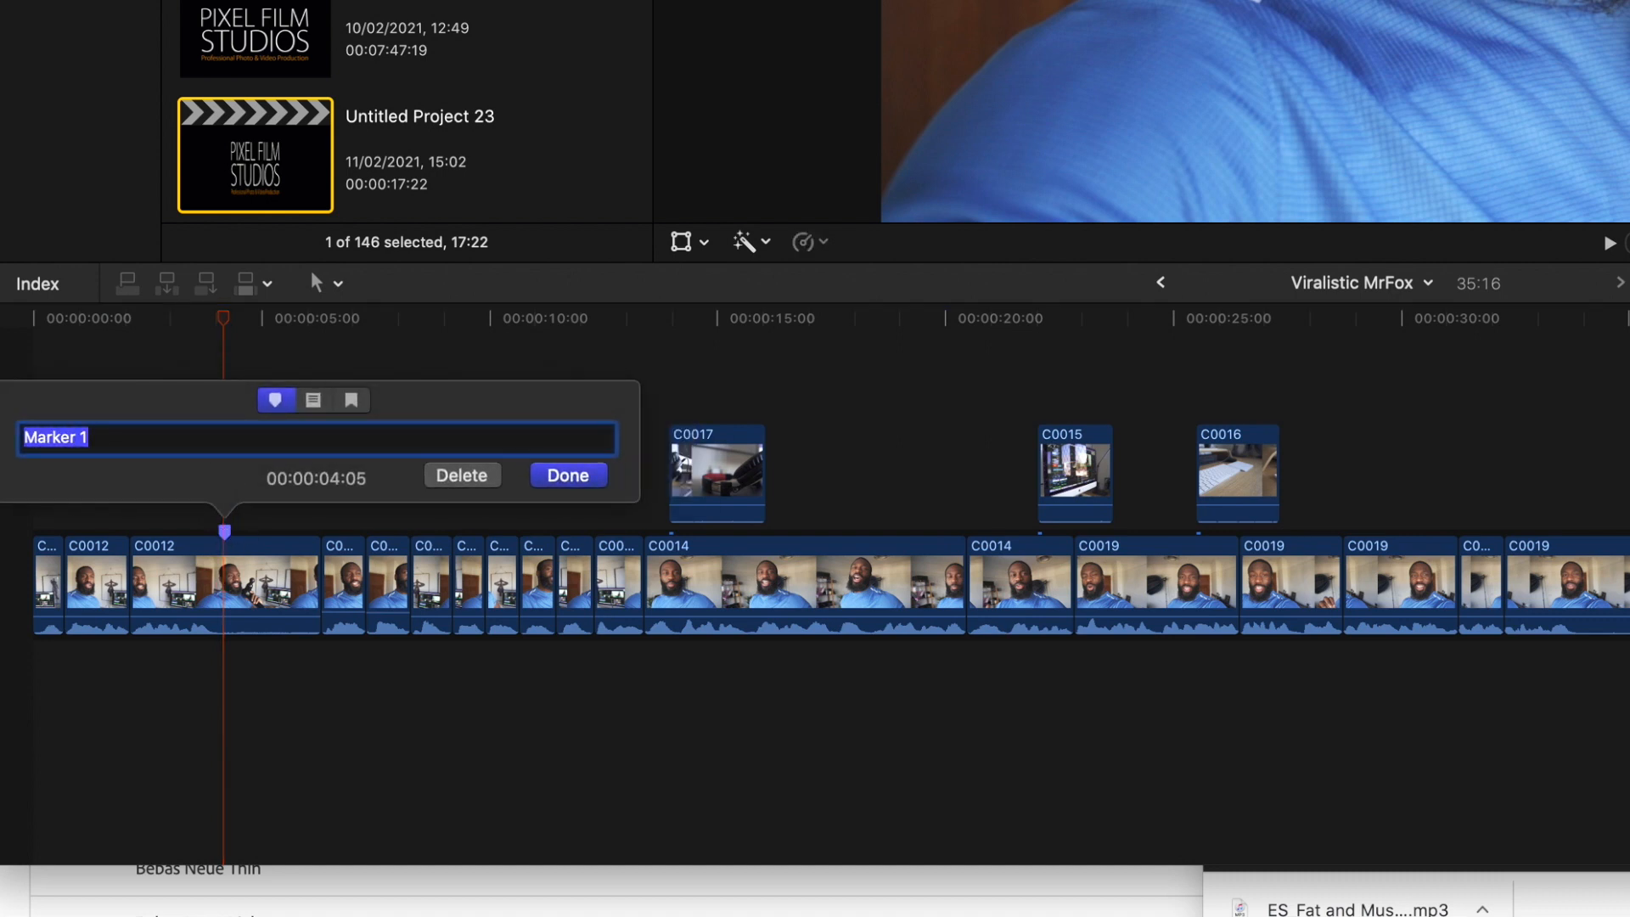
type("Crop In")
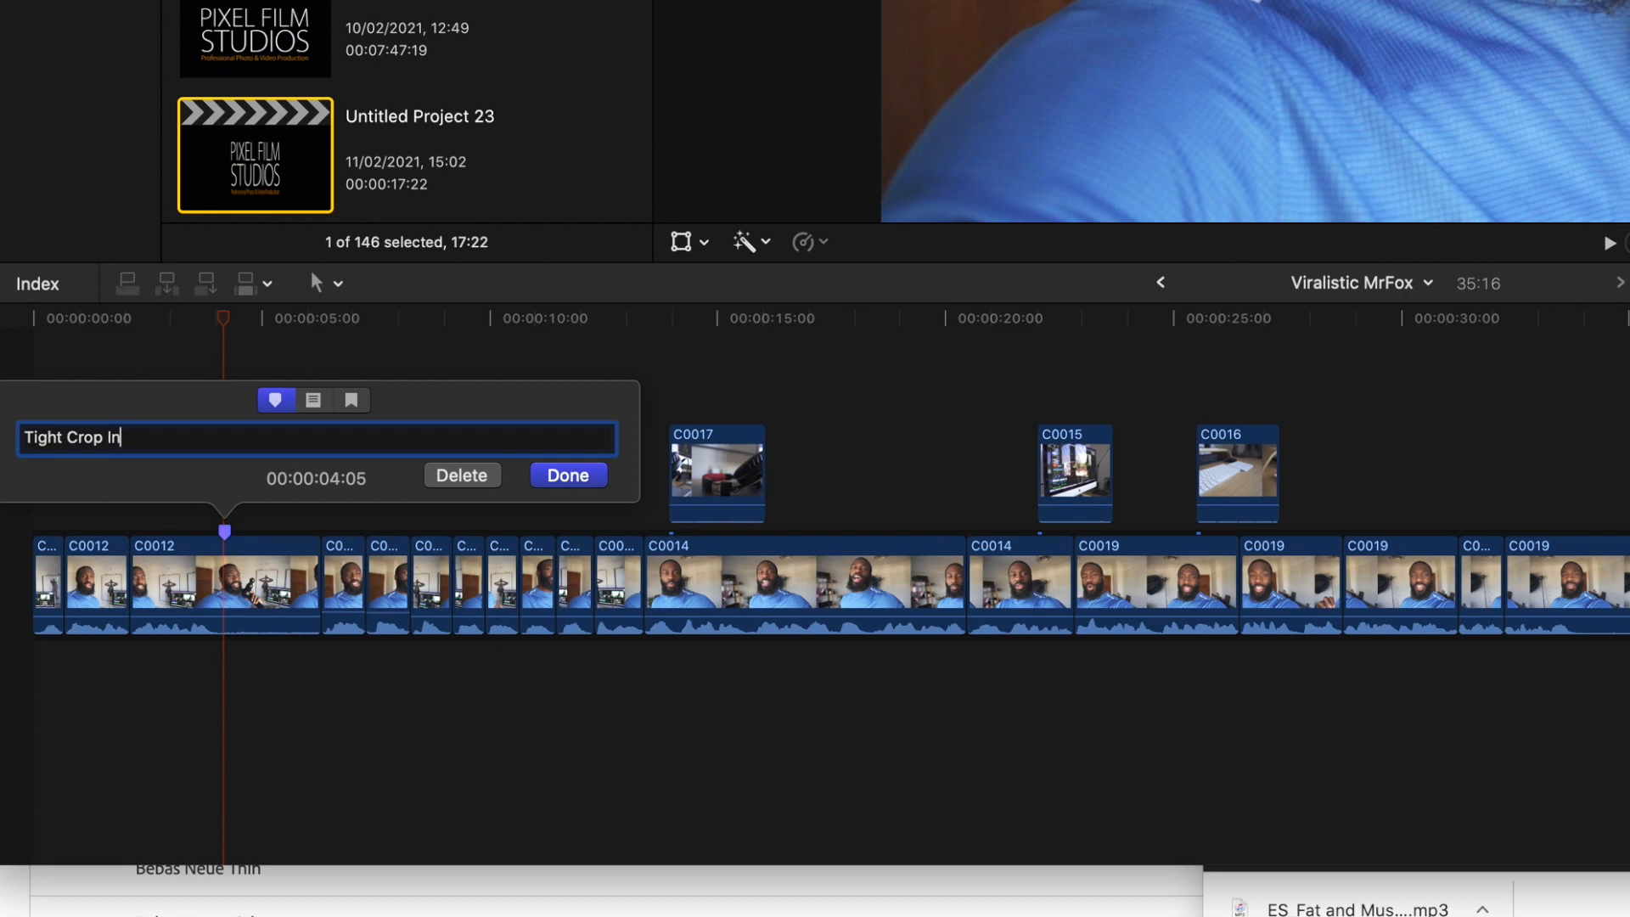
key("Return")
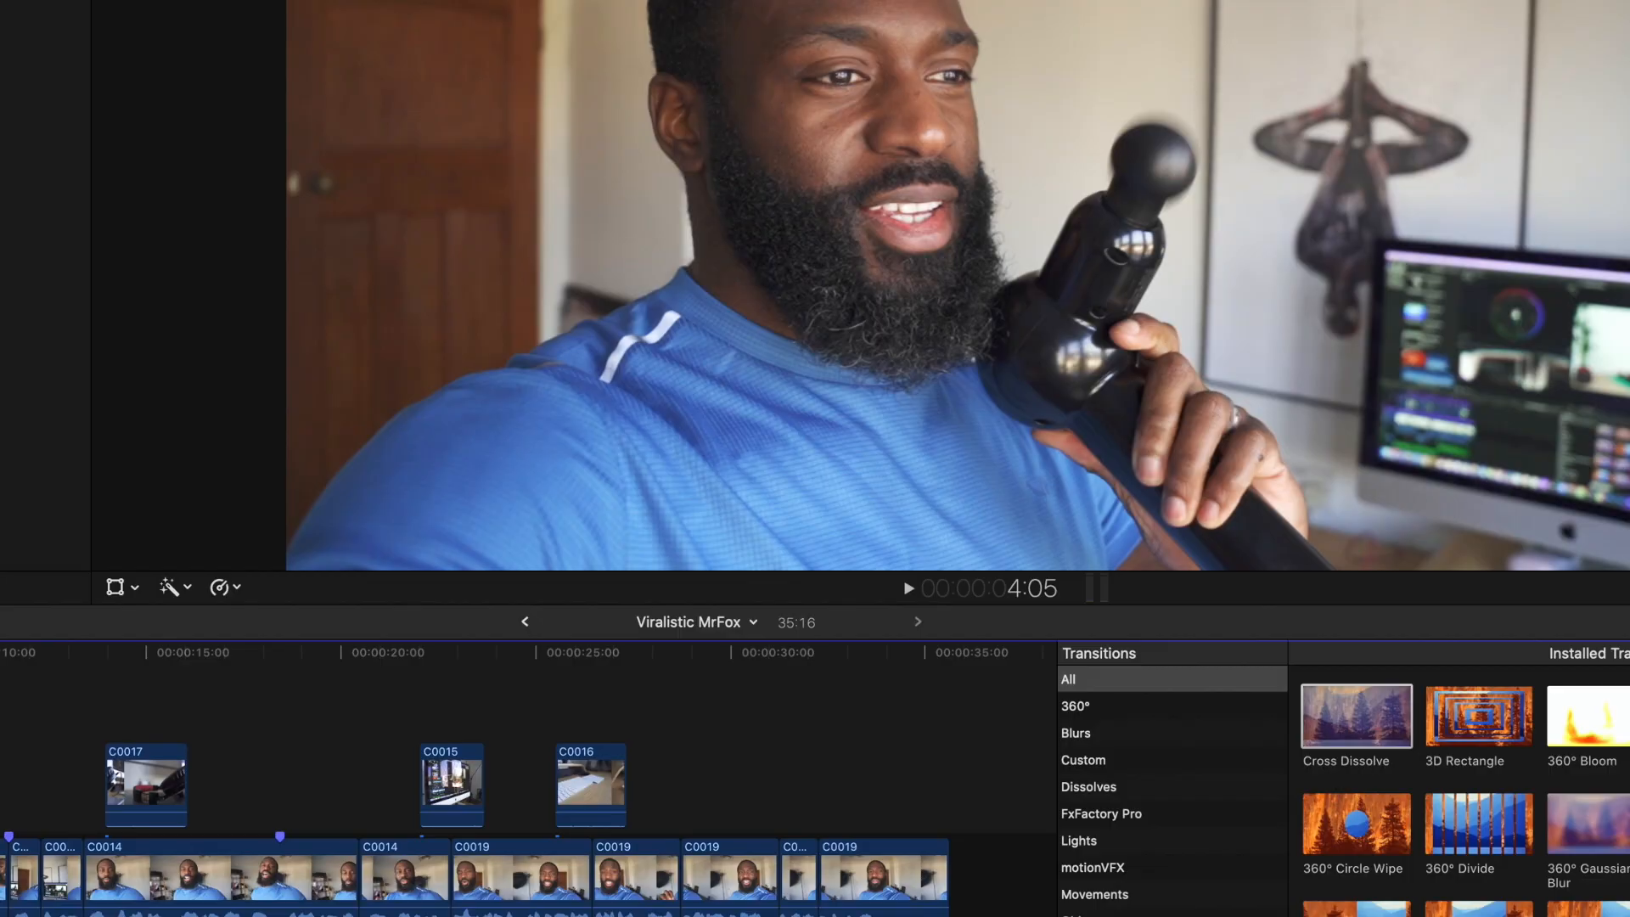
- Play the section around the marker and split the C0012 clip at 4:12
key("c")
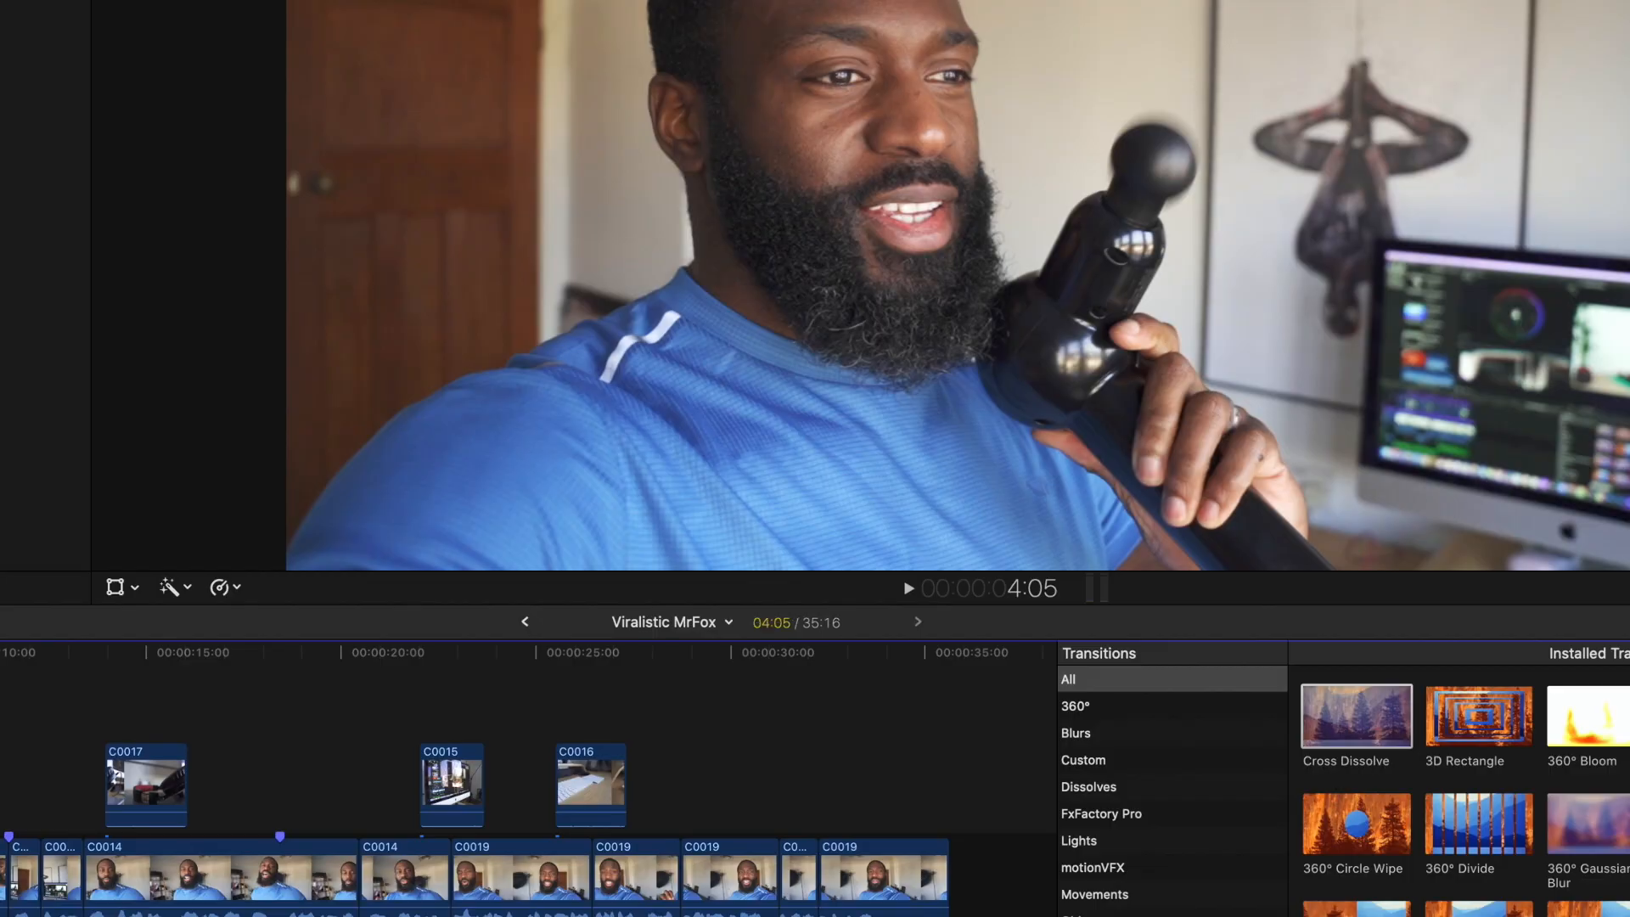
key("super+shift+a")
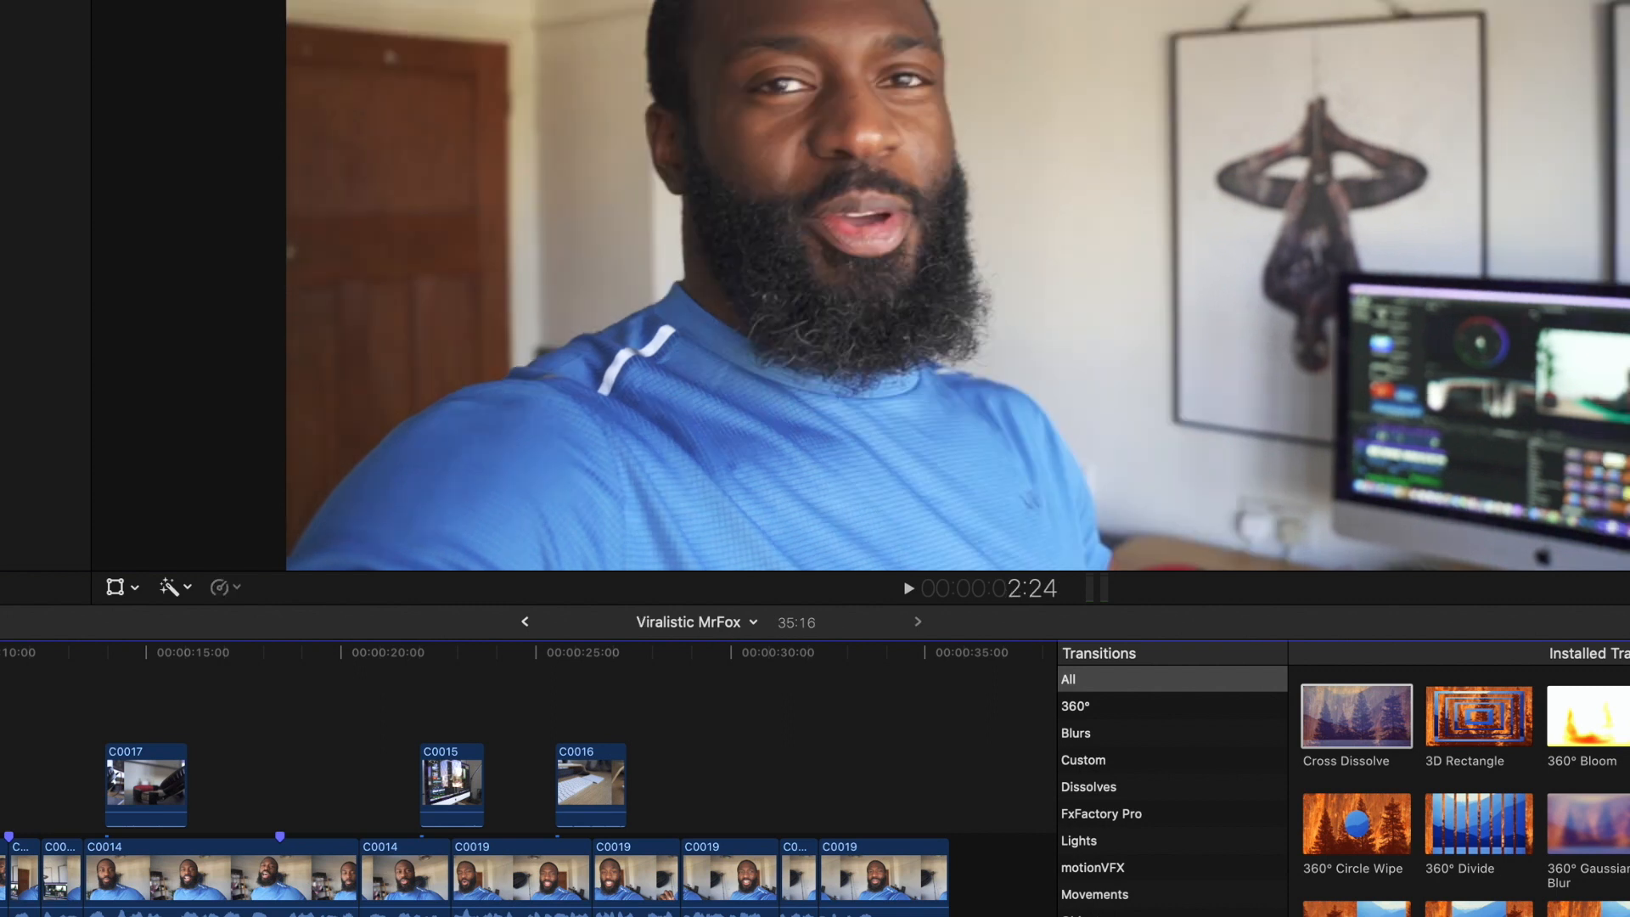
key("space")
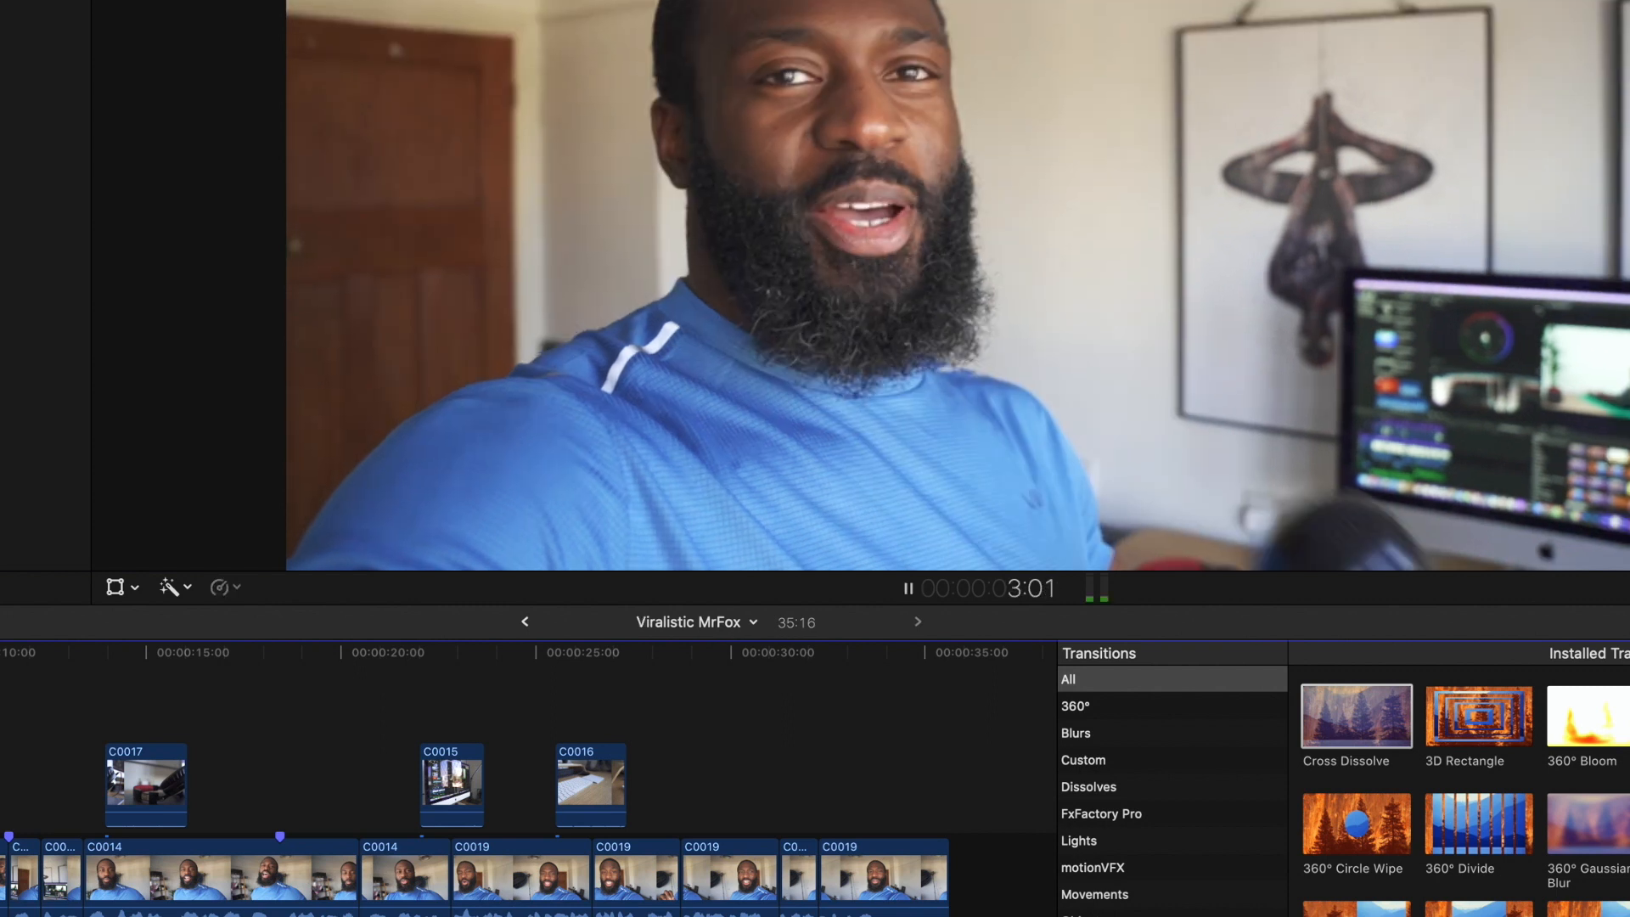
key("space")
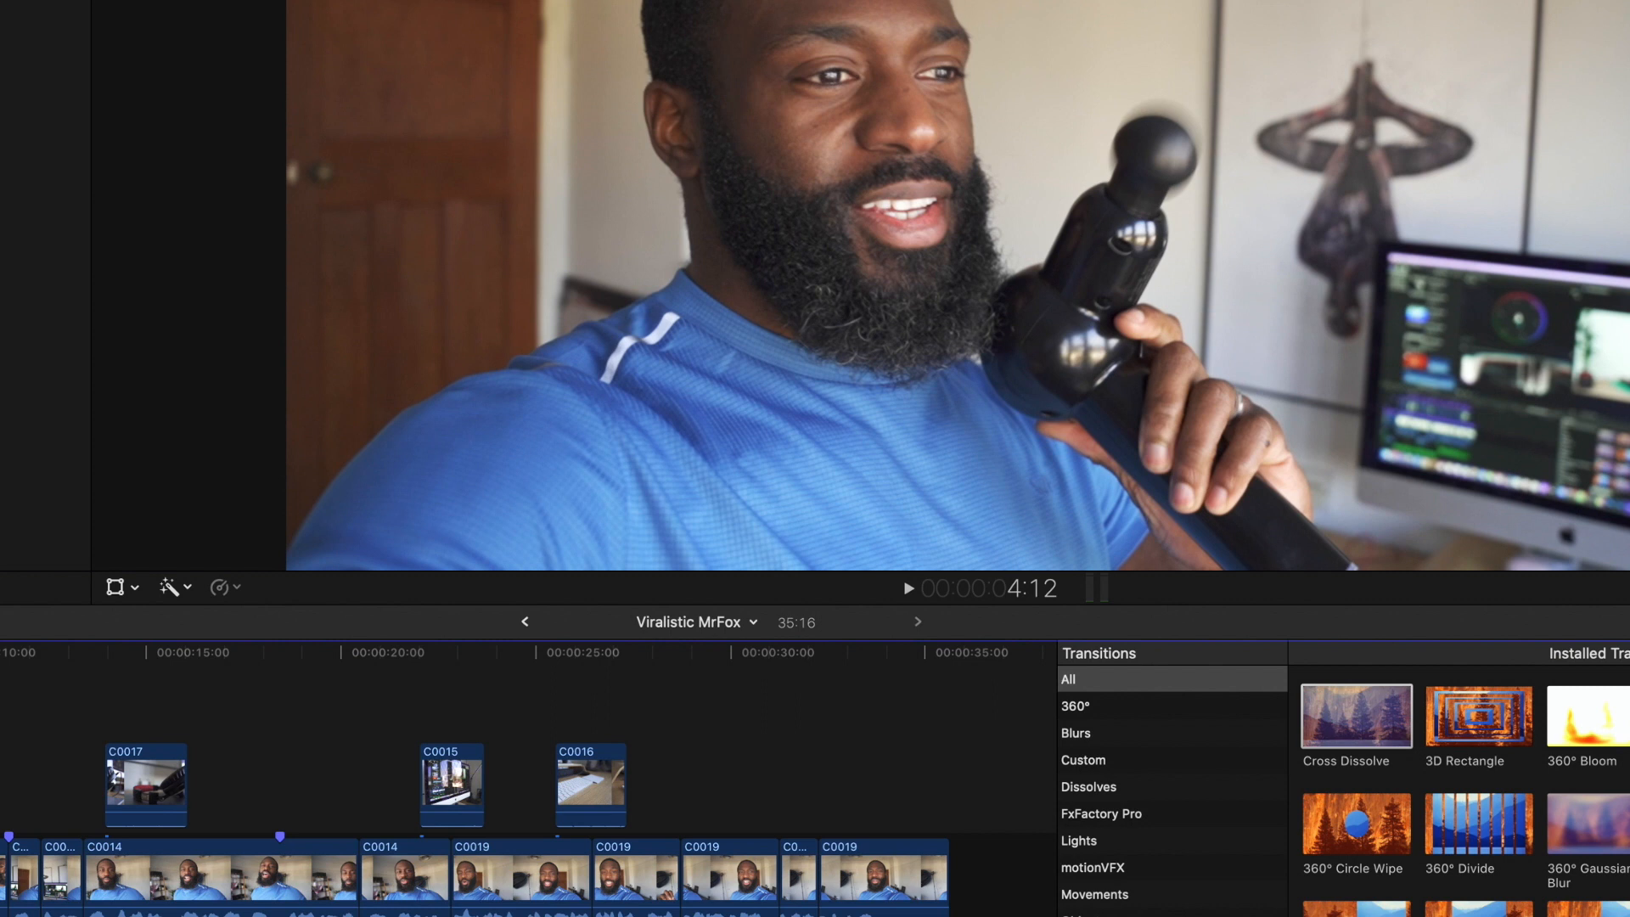
key("c")
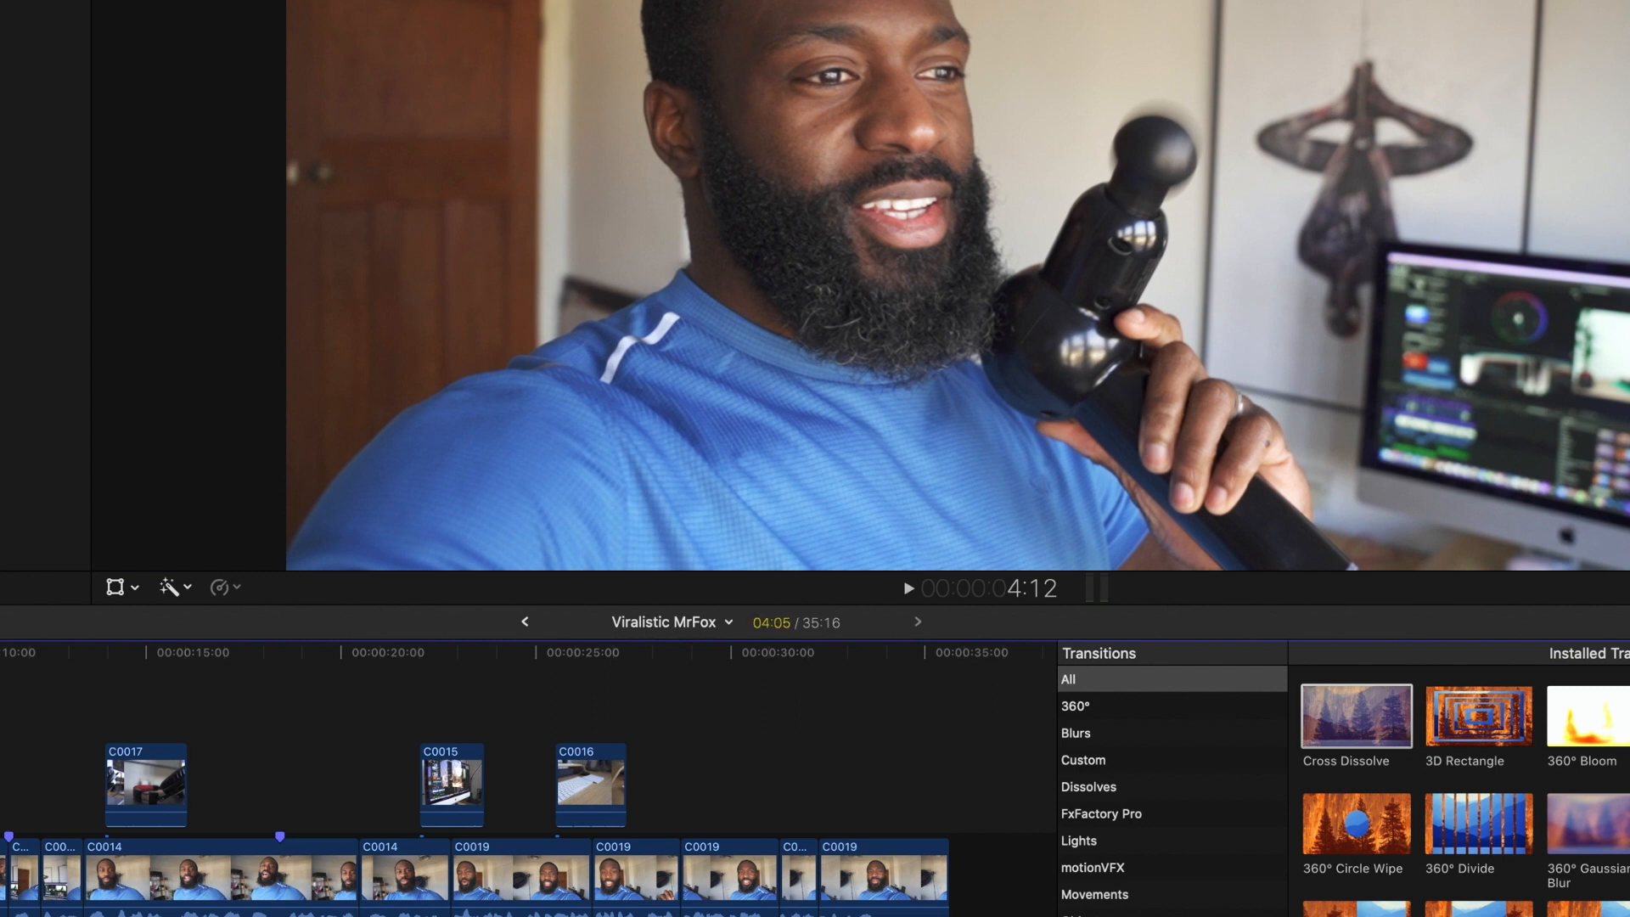
key("super+b")
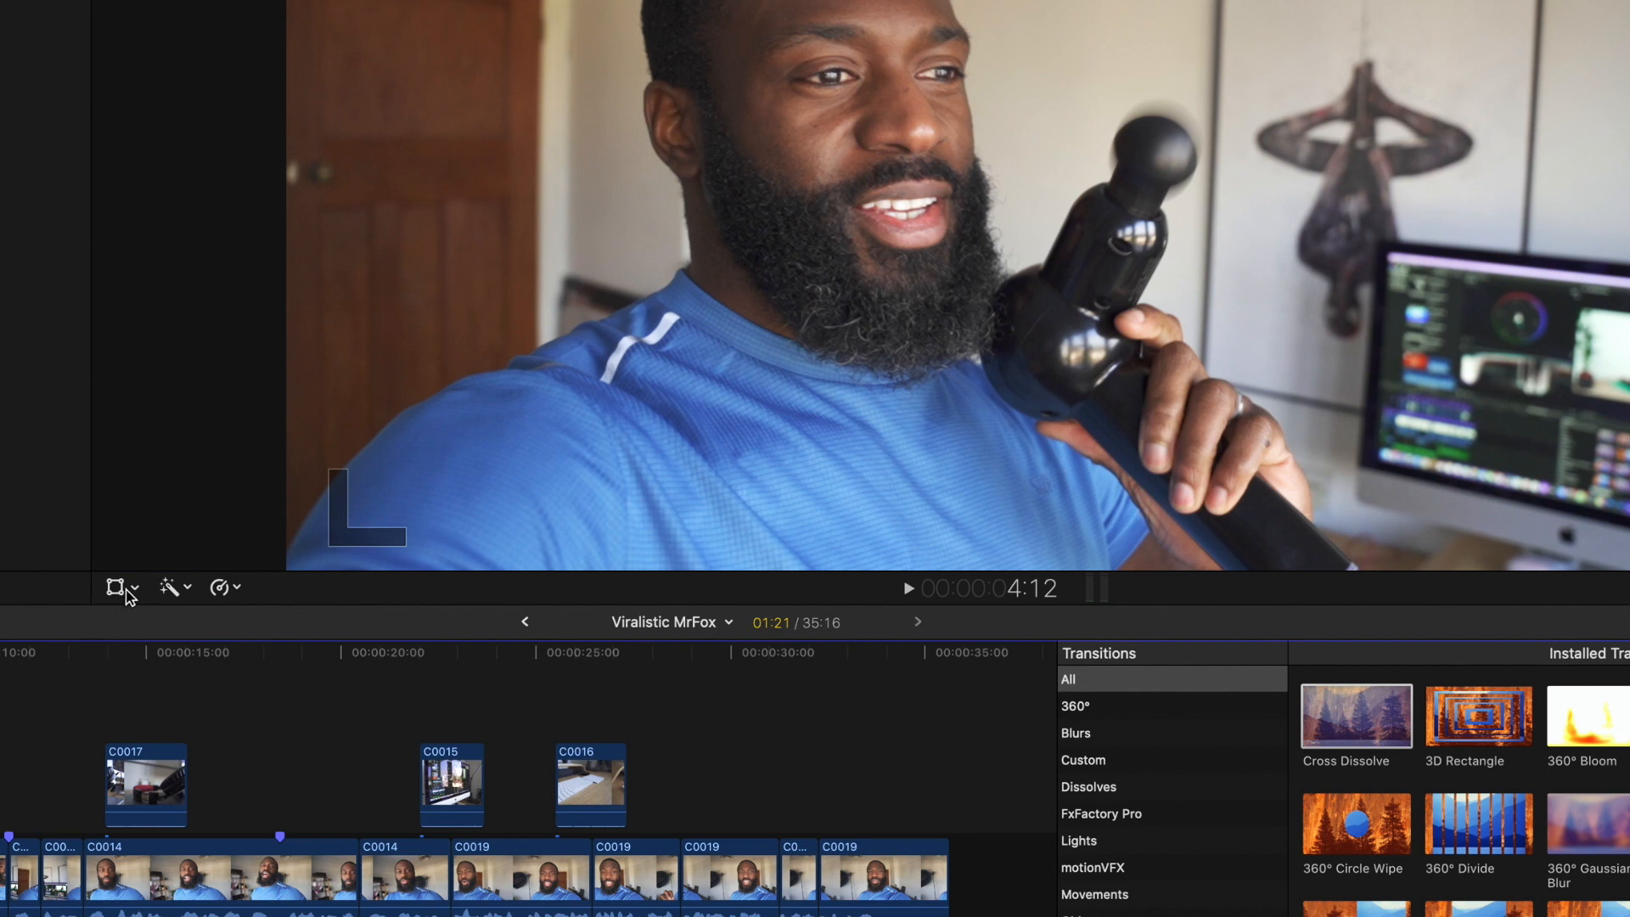
- Scale the C0012 piece starting at 4:12 to 271%, shift it up and left to frame the massage gun, and play back the crop
left_click(116, 591)
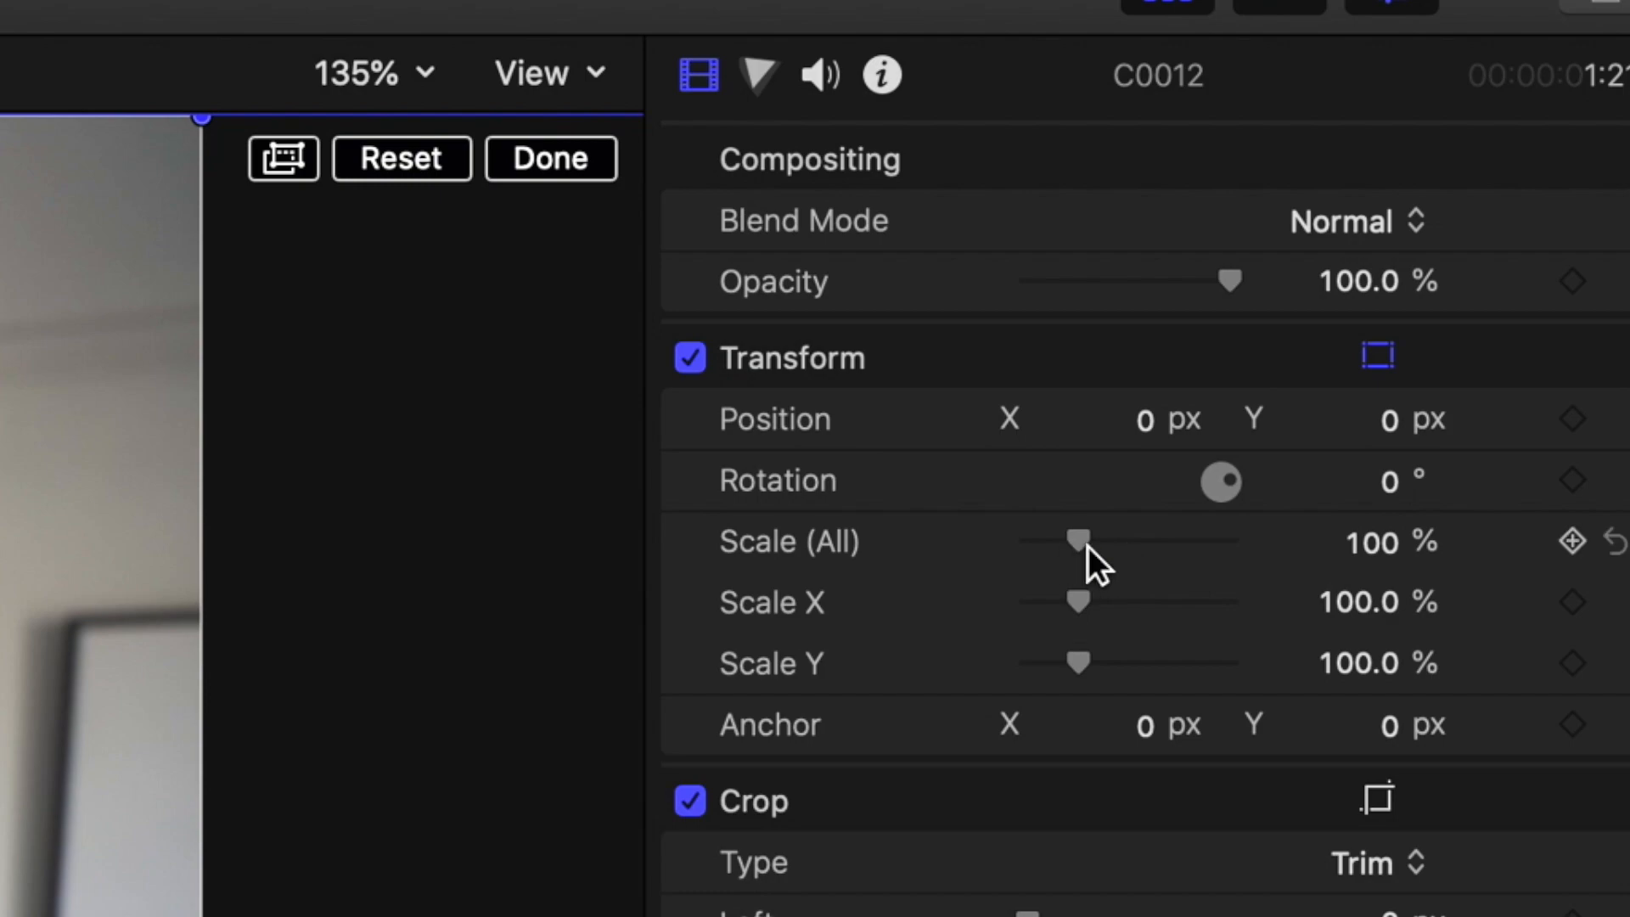
left_click_drag(1087, 546, 1185, 563)
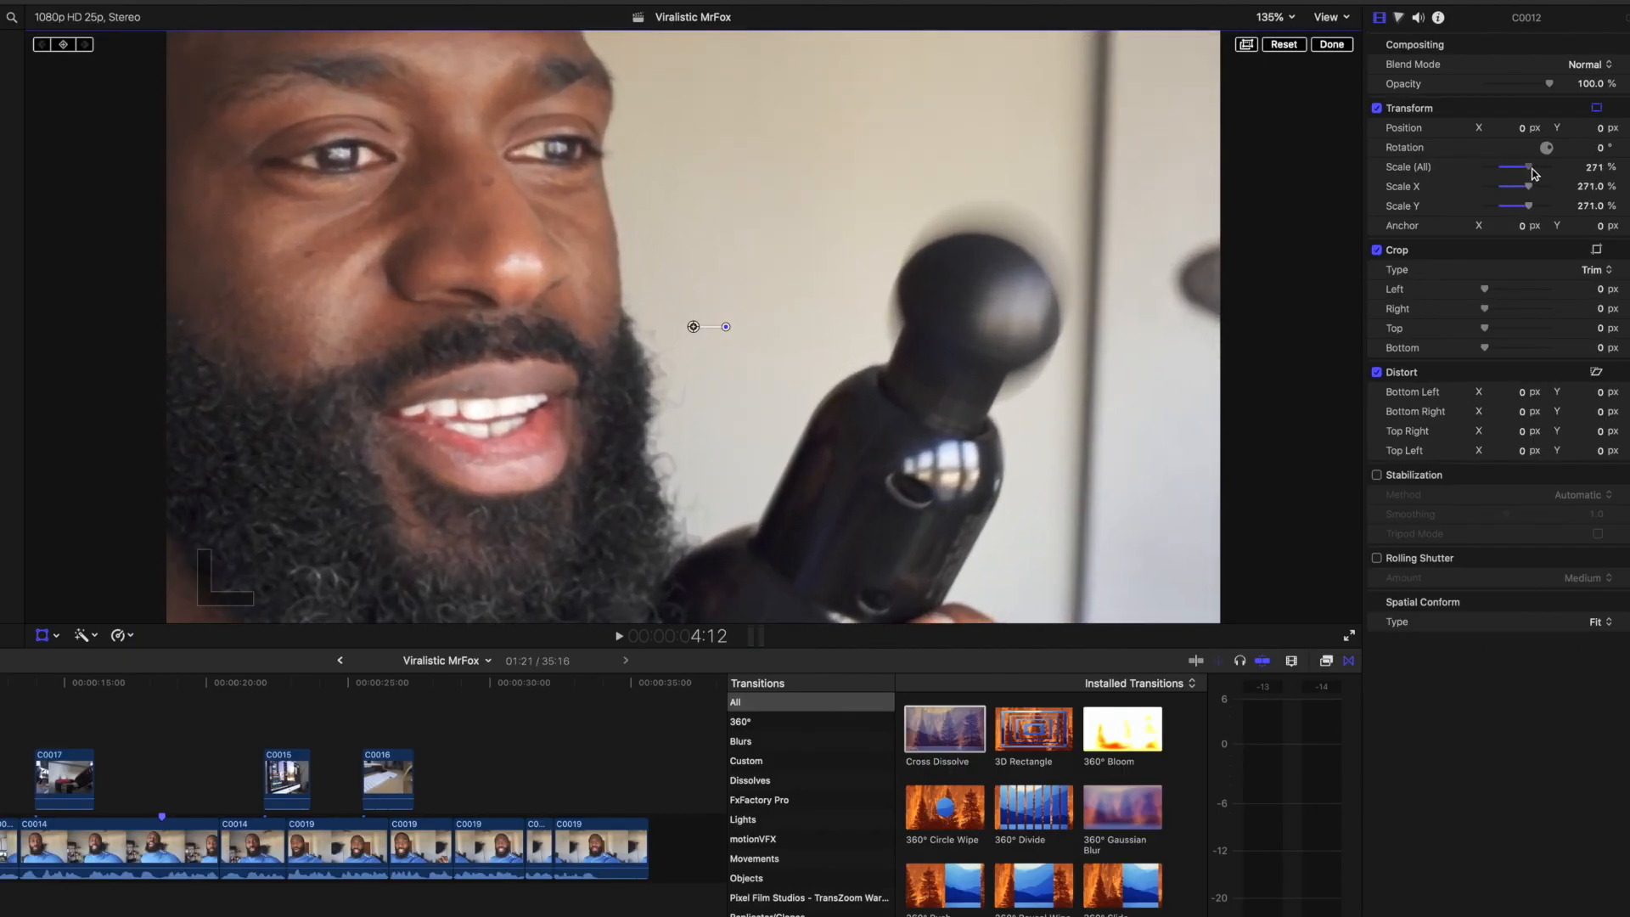
left_click_drag(703, 335, 426, 218)
left_click(466, 222)
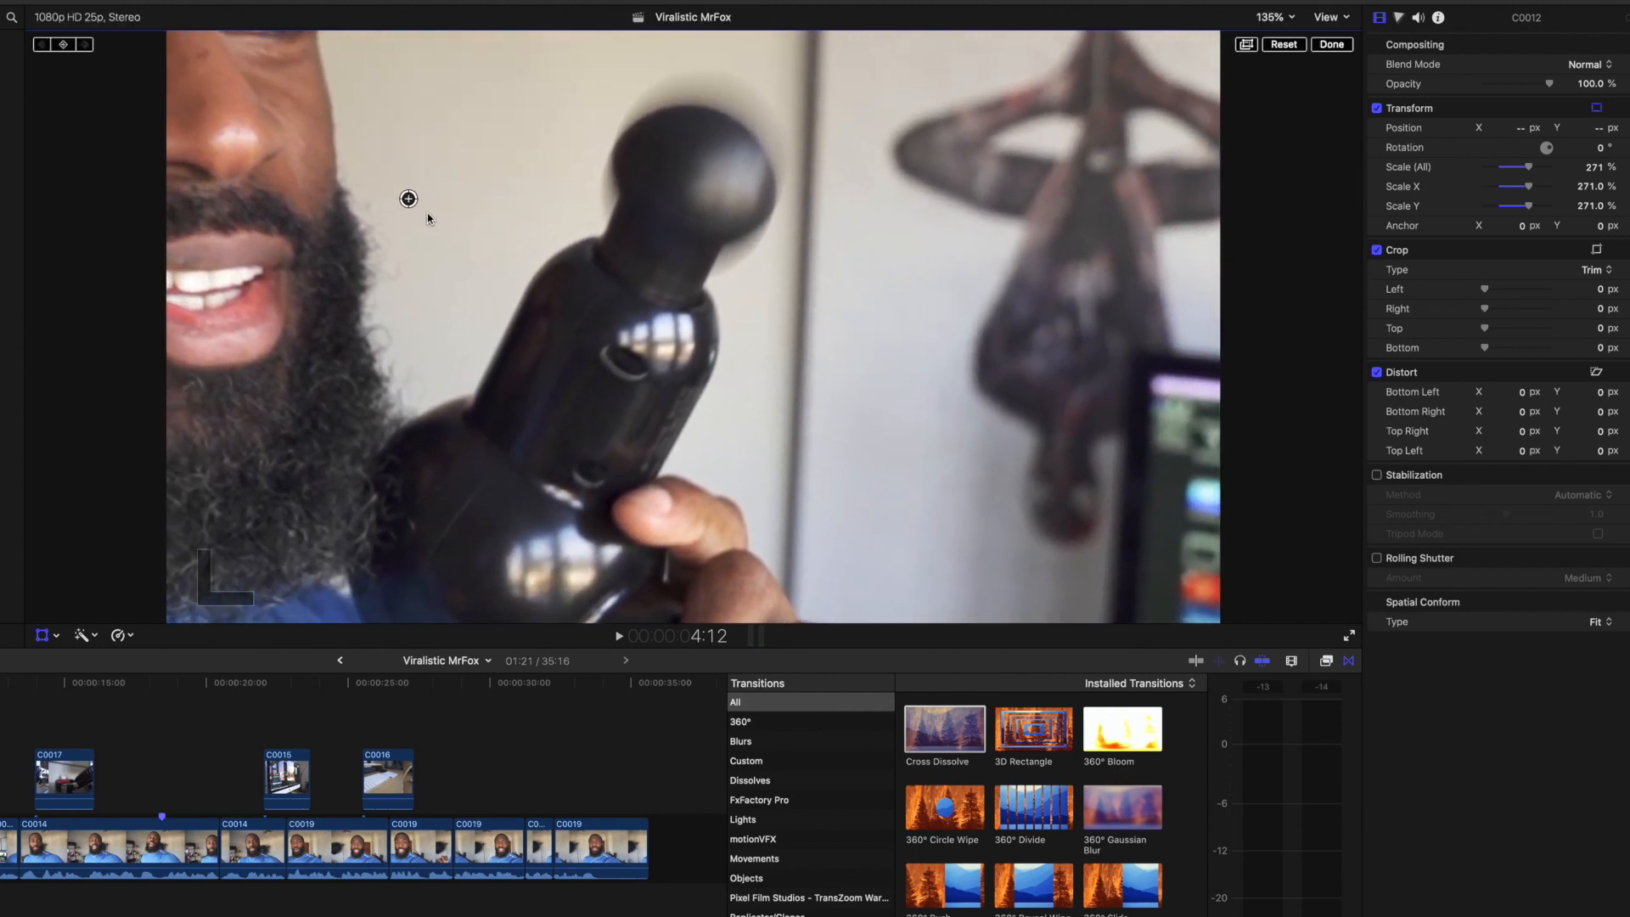
left_click(1333, 46)
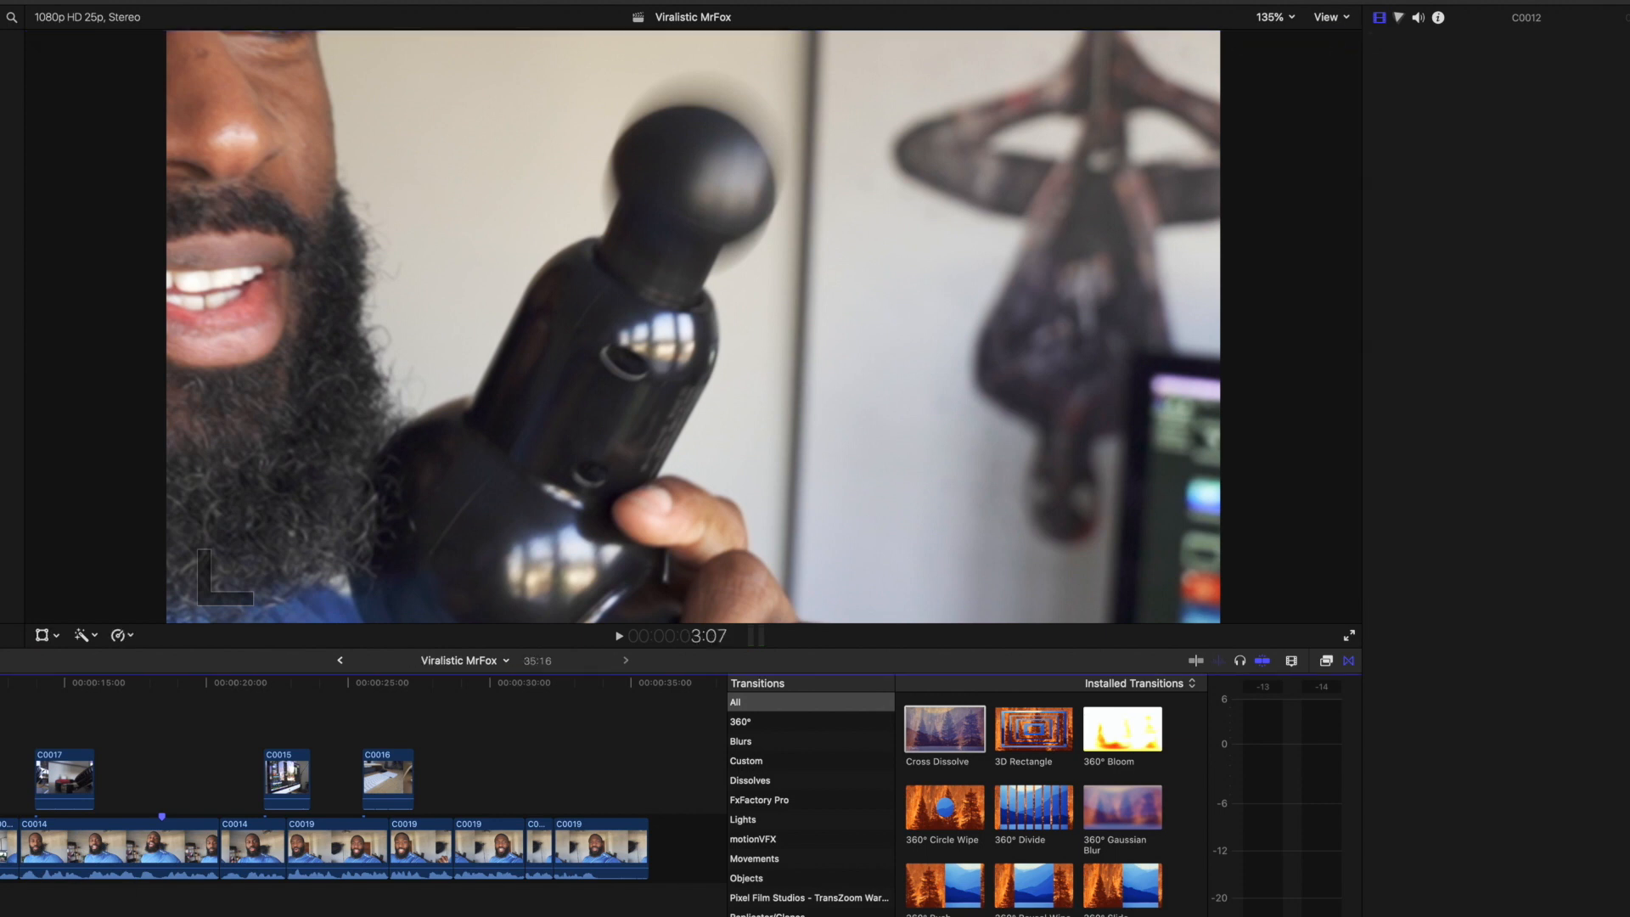
key("space")
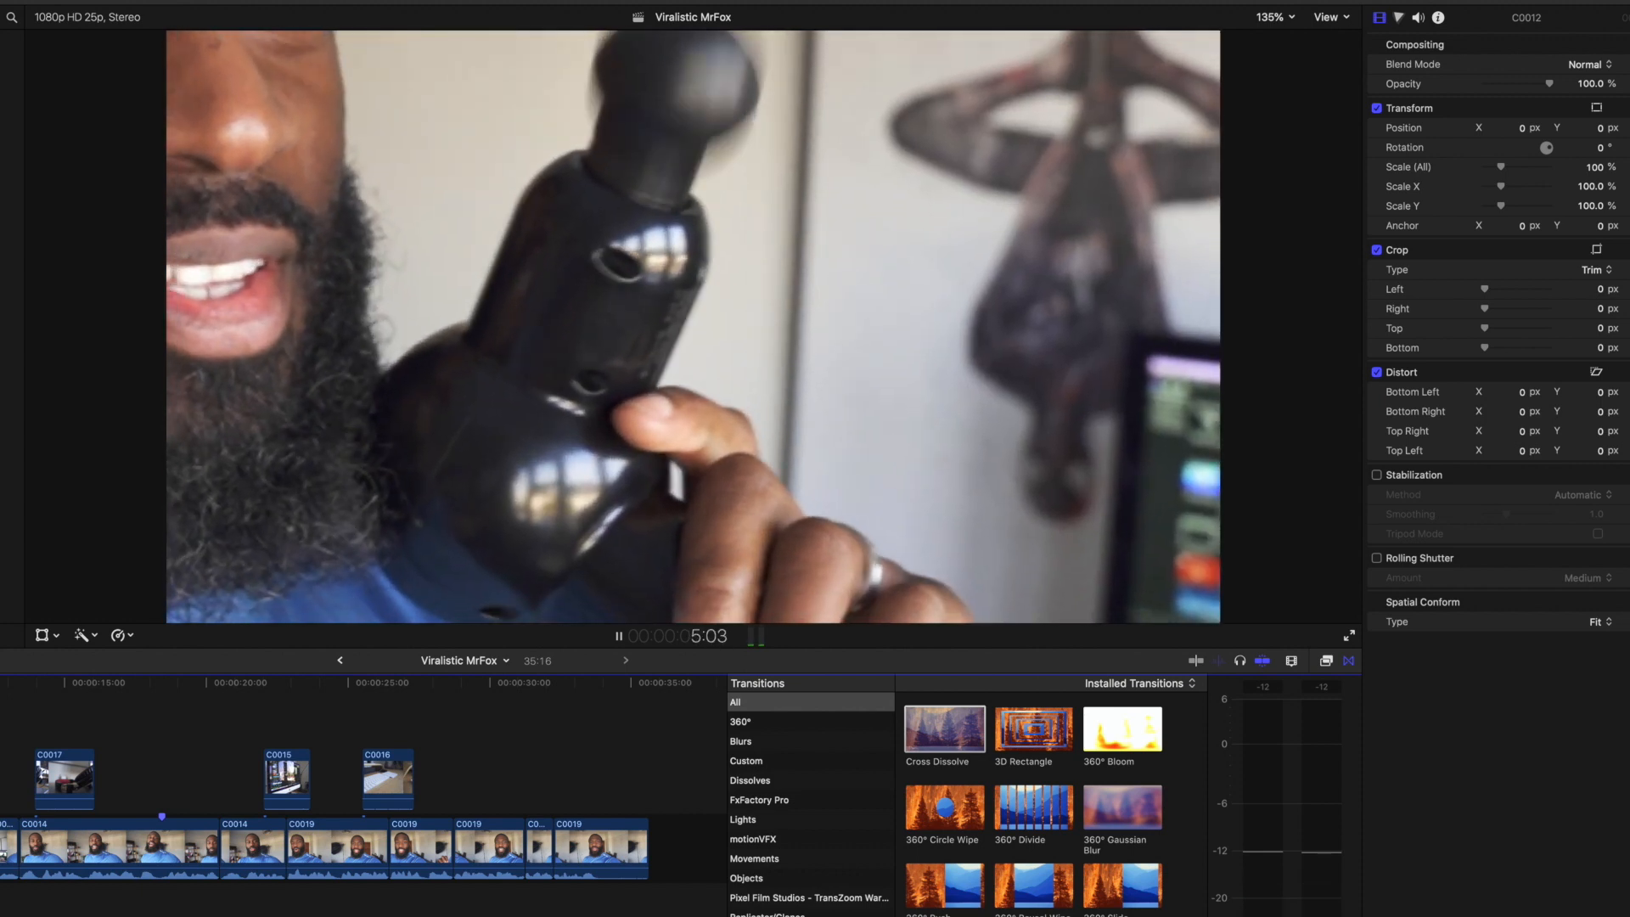
key("space")
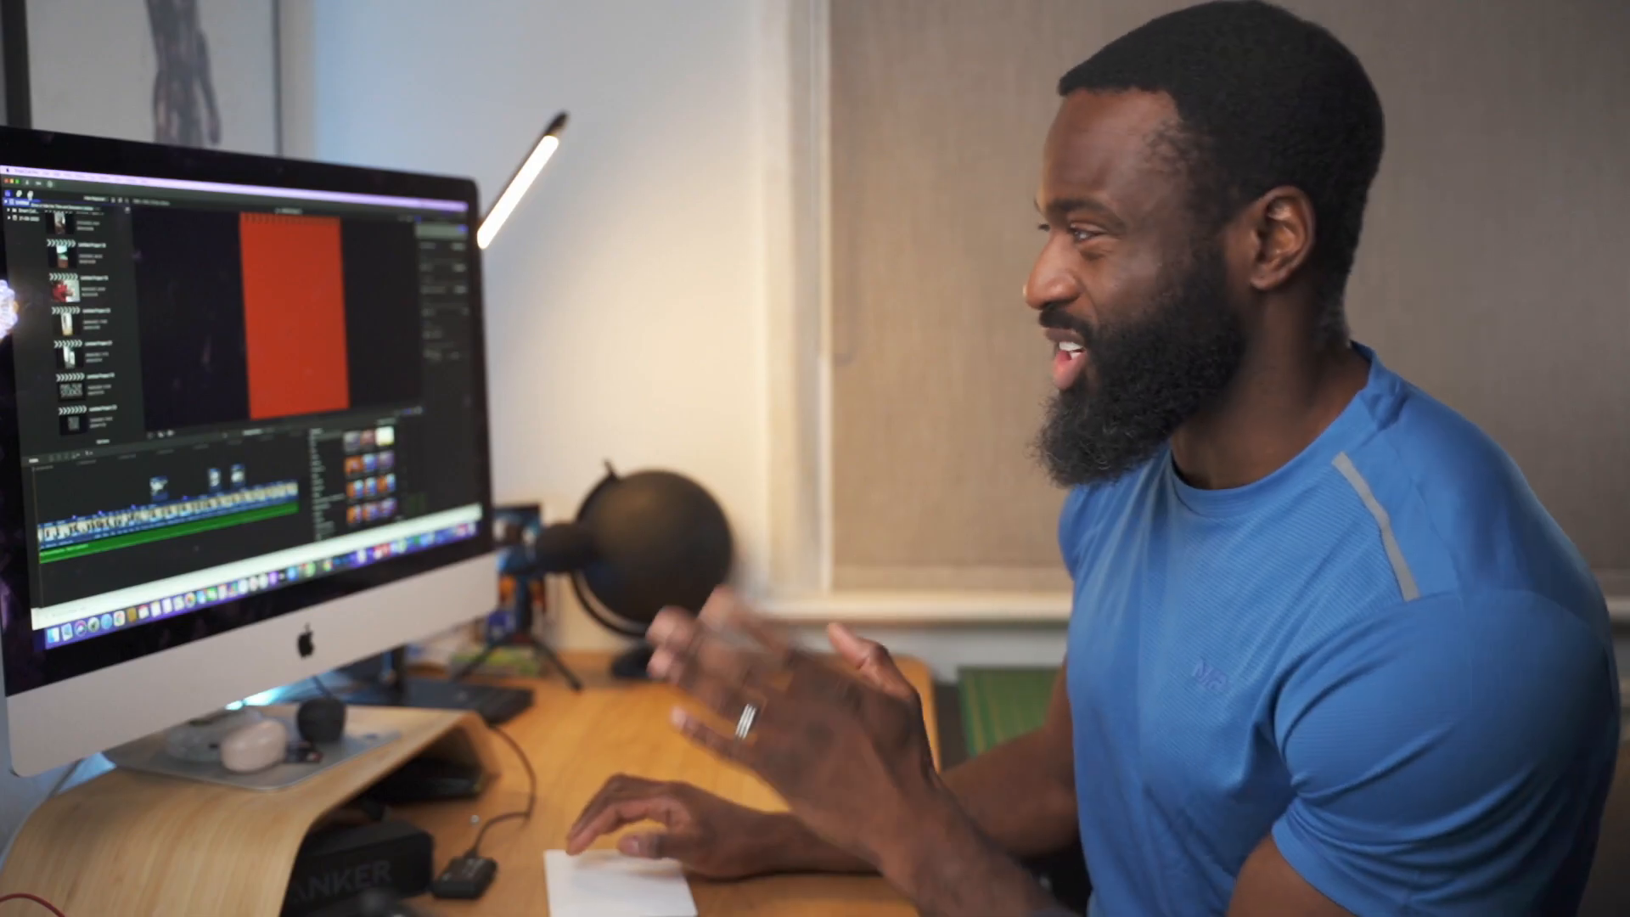
- Add the Blur title above the first clips at the very start of the timeline
left_click(30, 196)
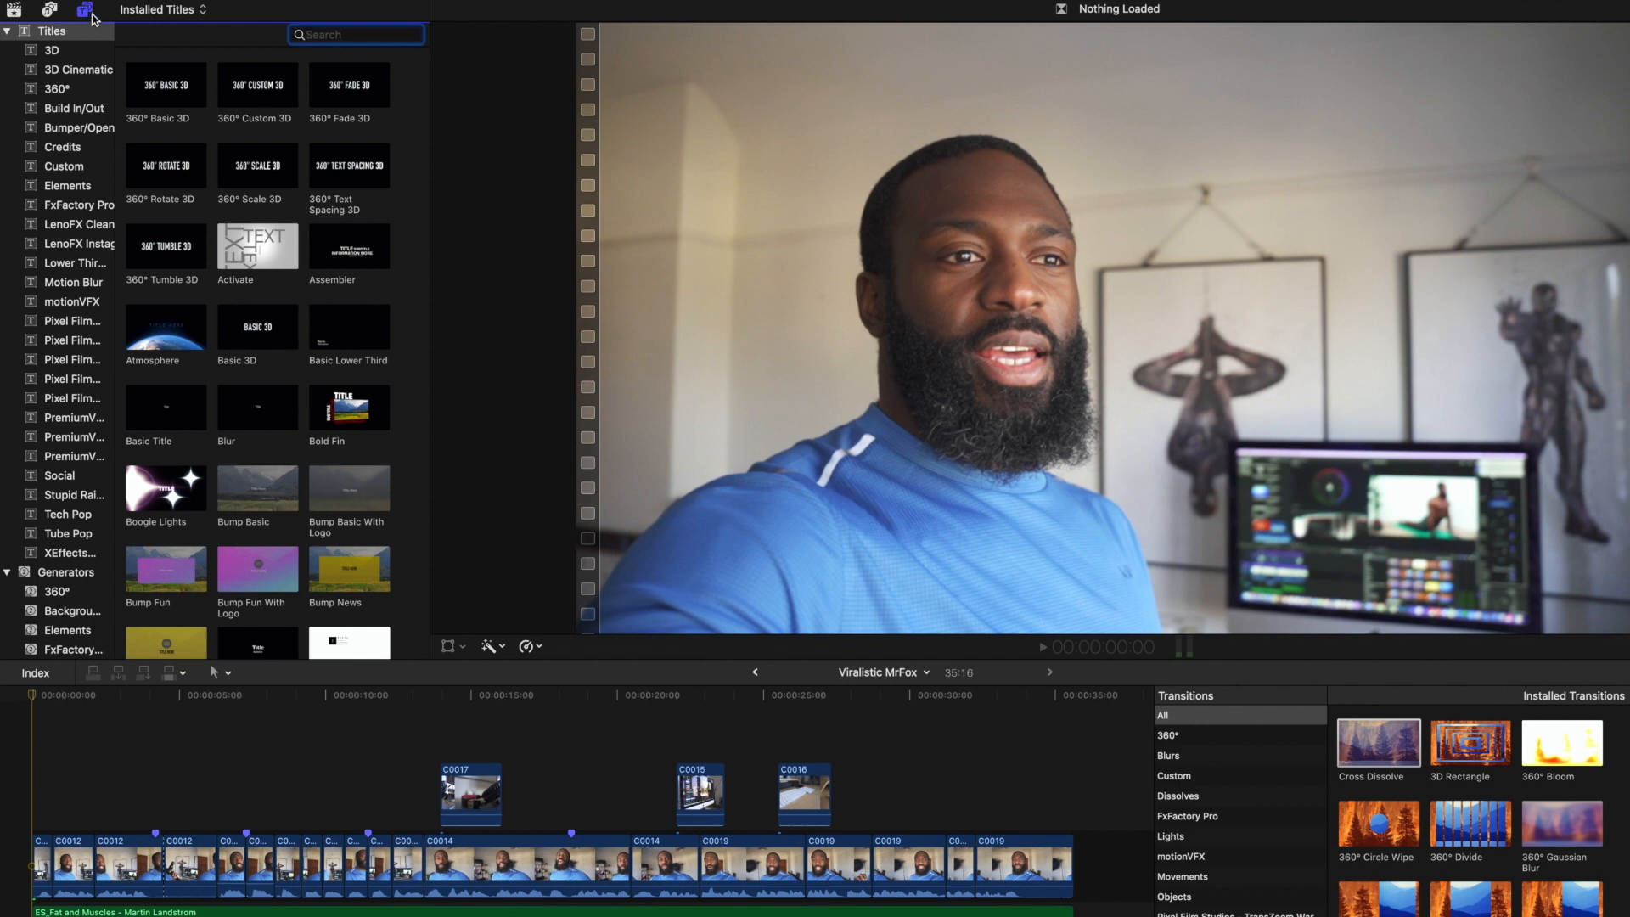
scroll(220, 373, "down", 1)
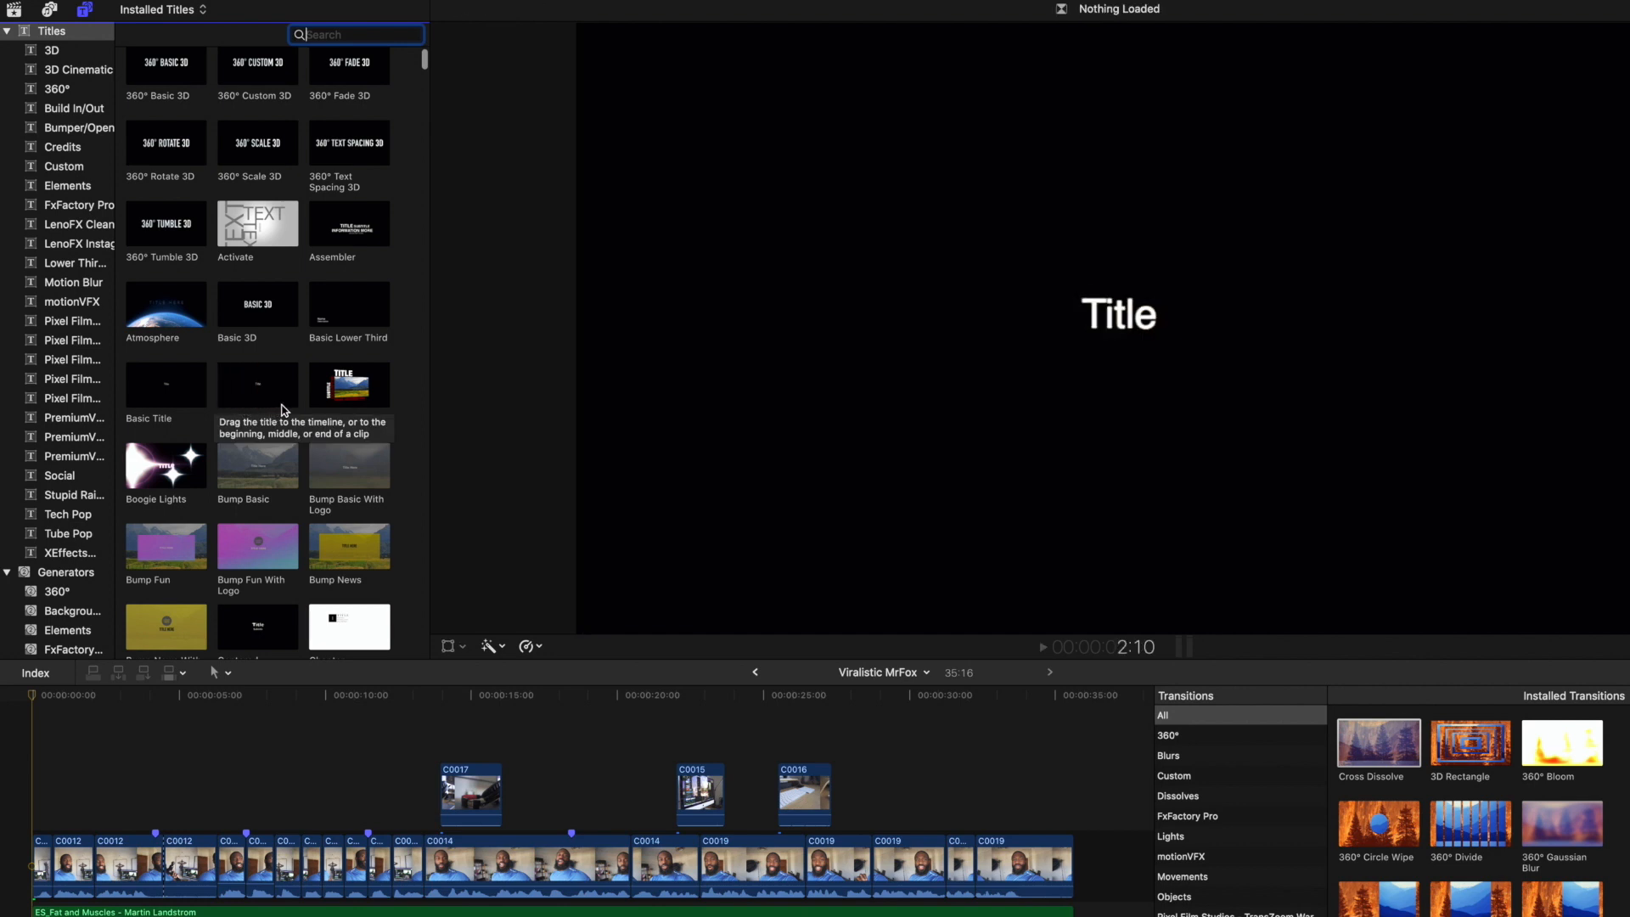
left_click_drag(253, 399, 91, 820)
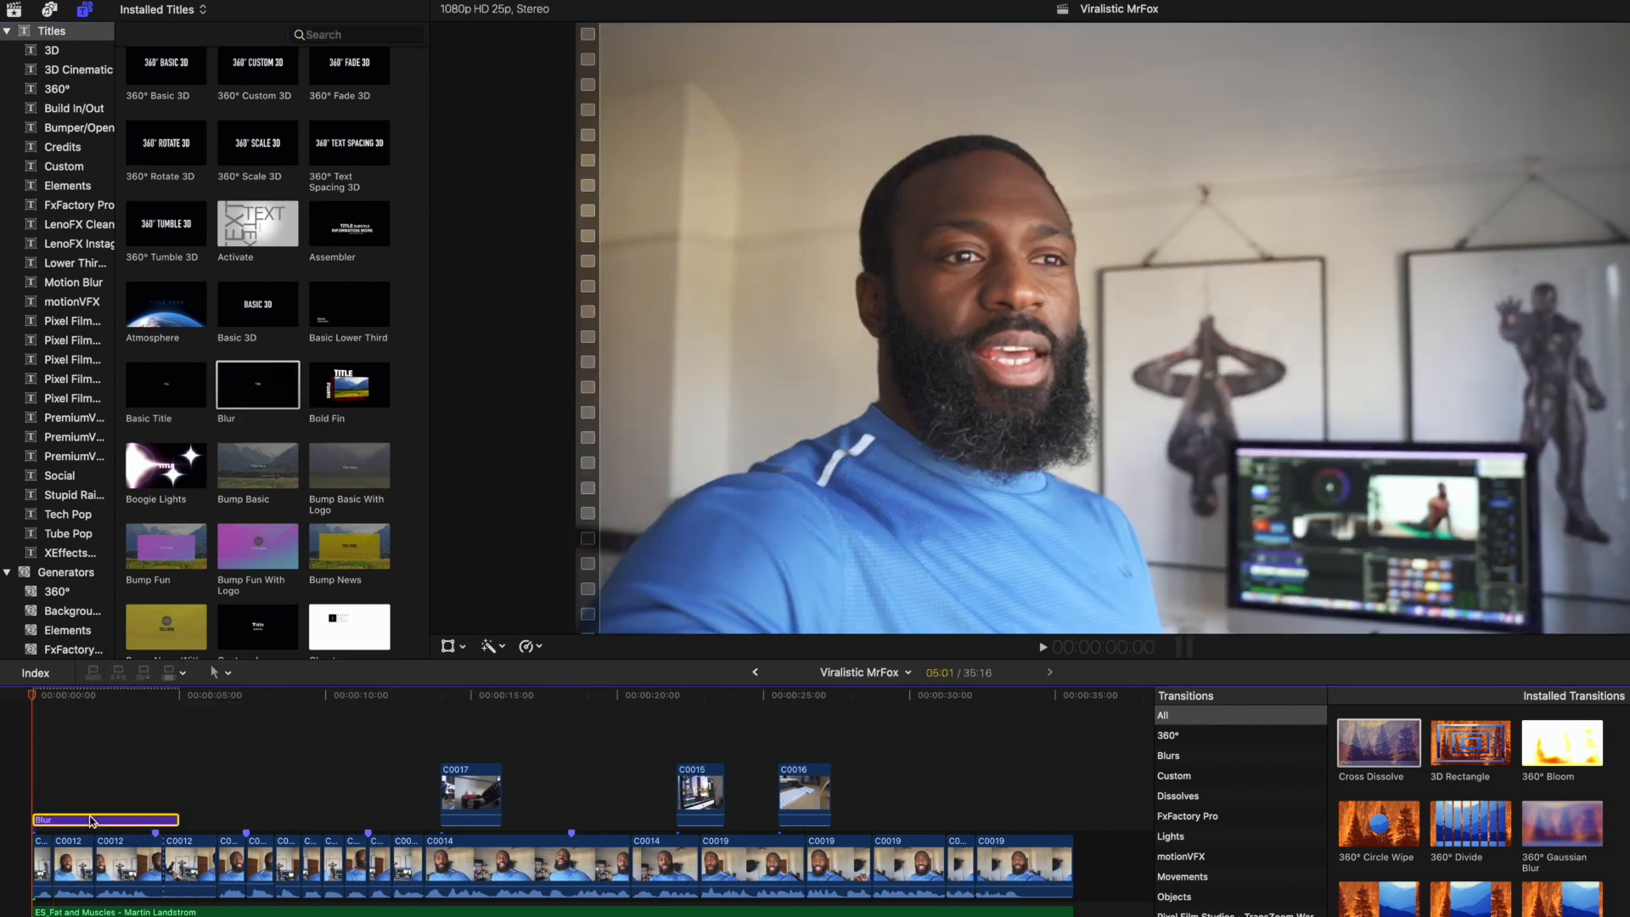
- Replace the placeholder text of the Blur title with "VIRALISTIC MR FOX"
left_click(68, 803)
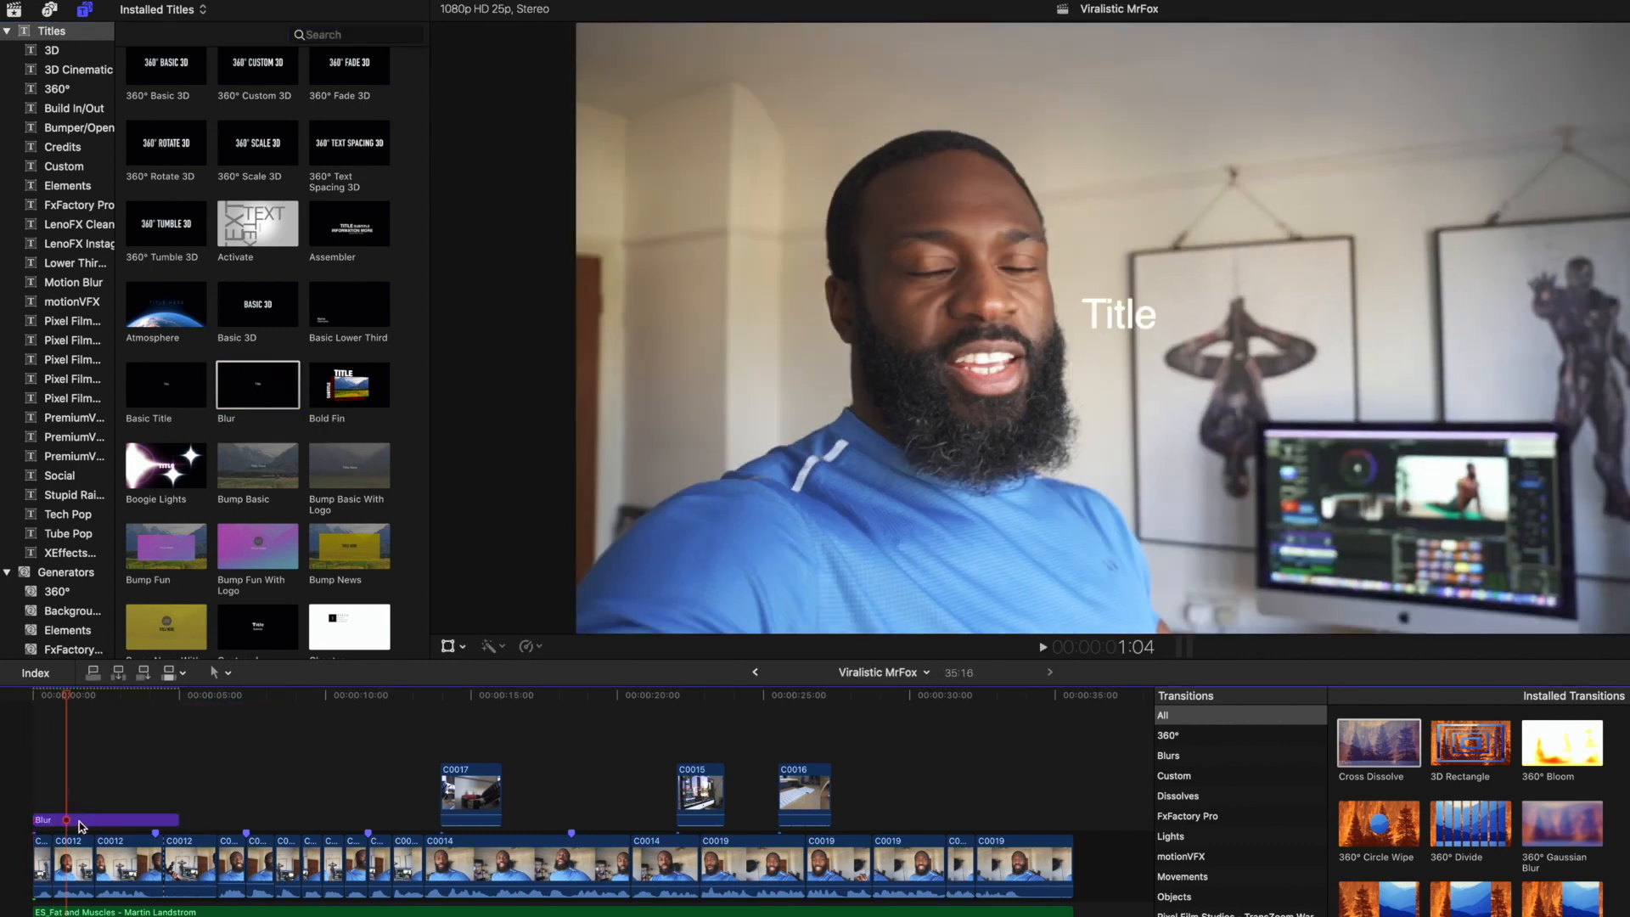
double_click(79, 821)
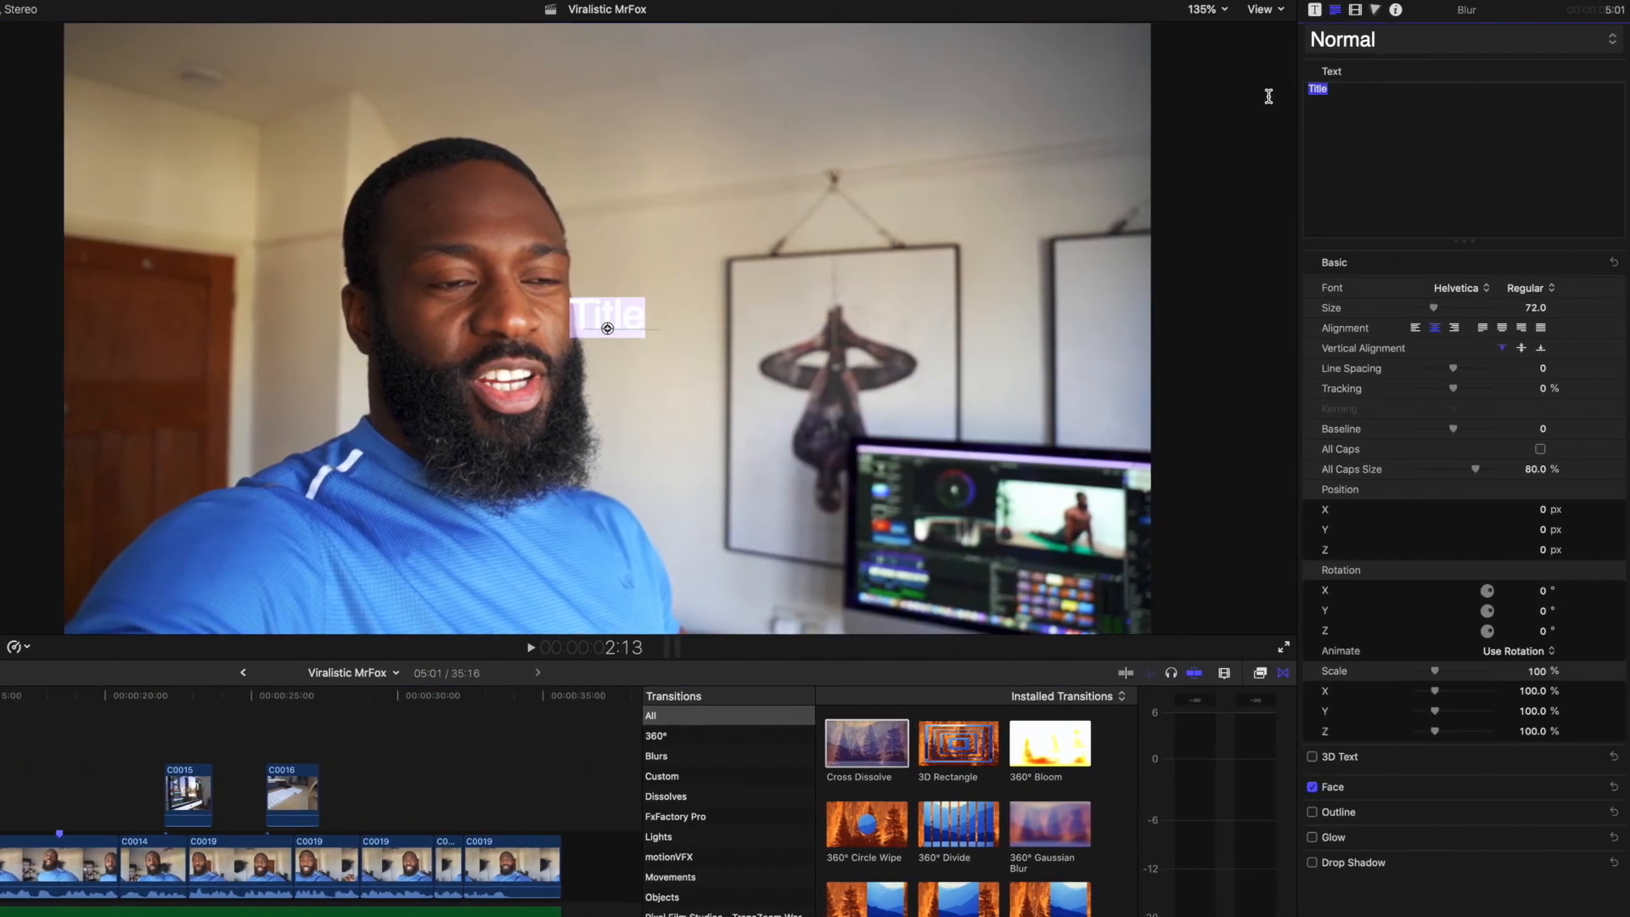
type("VIRALISTIC MR FOX")
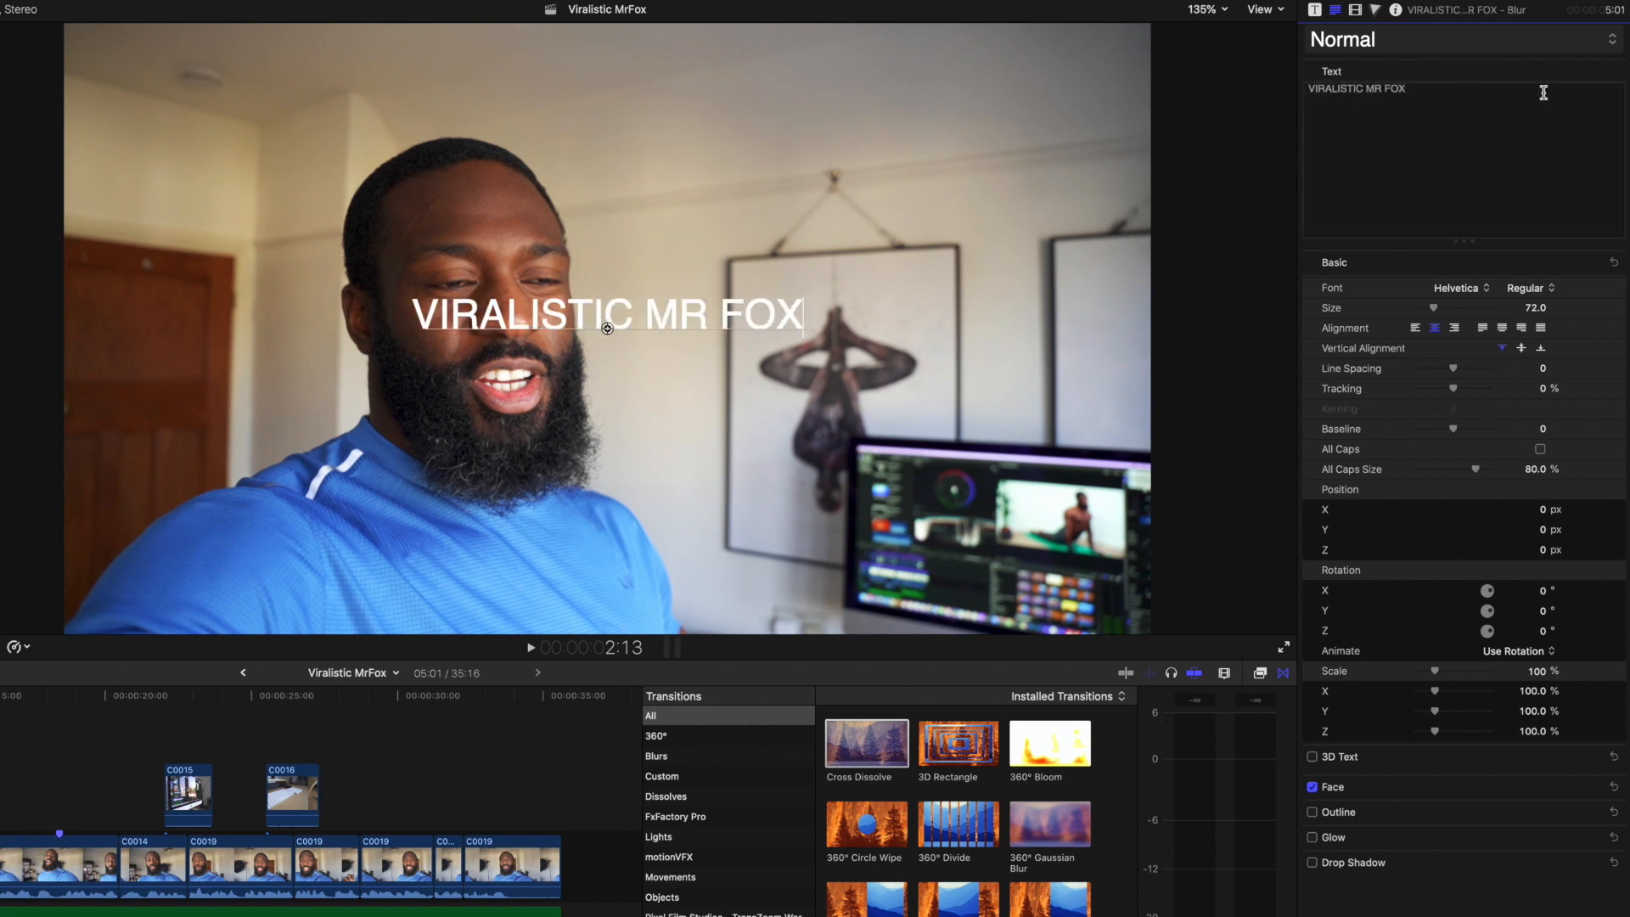
- Set the title's font to Kefa, enlarge it to about three quarters of the frame width, move it slightly down and play it back
left_click(1462, 289)
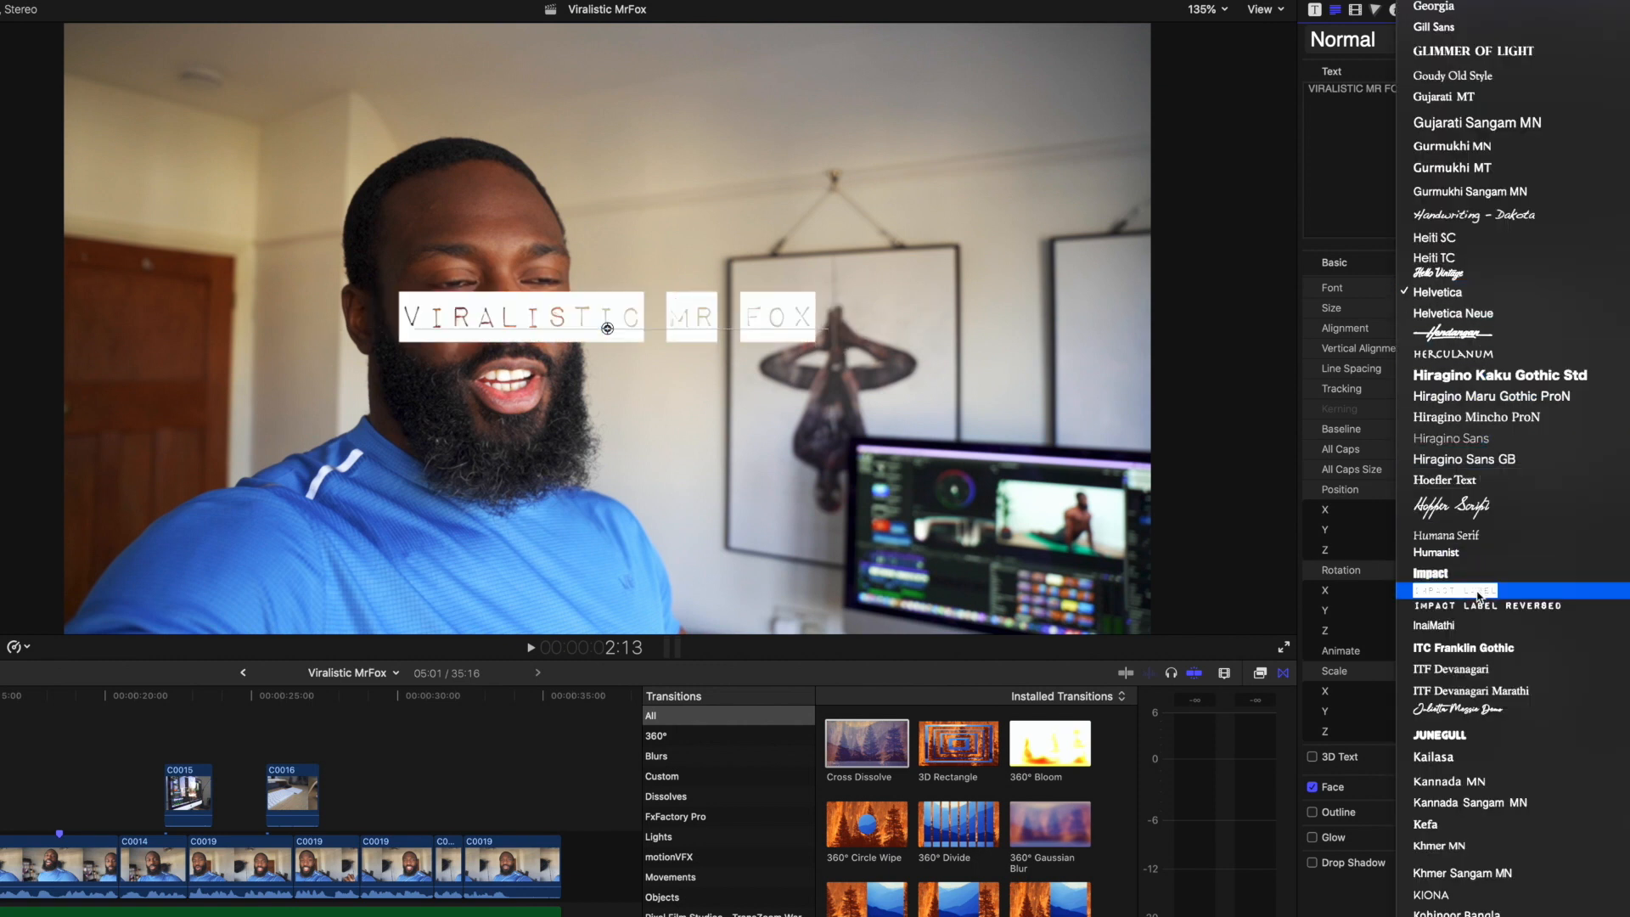
left_click(1426, 823)
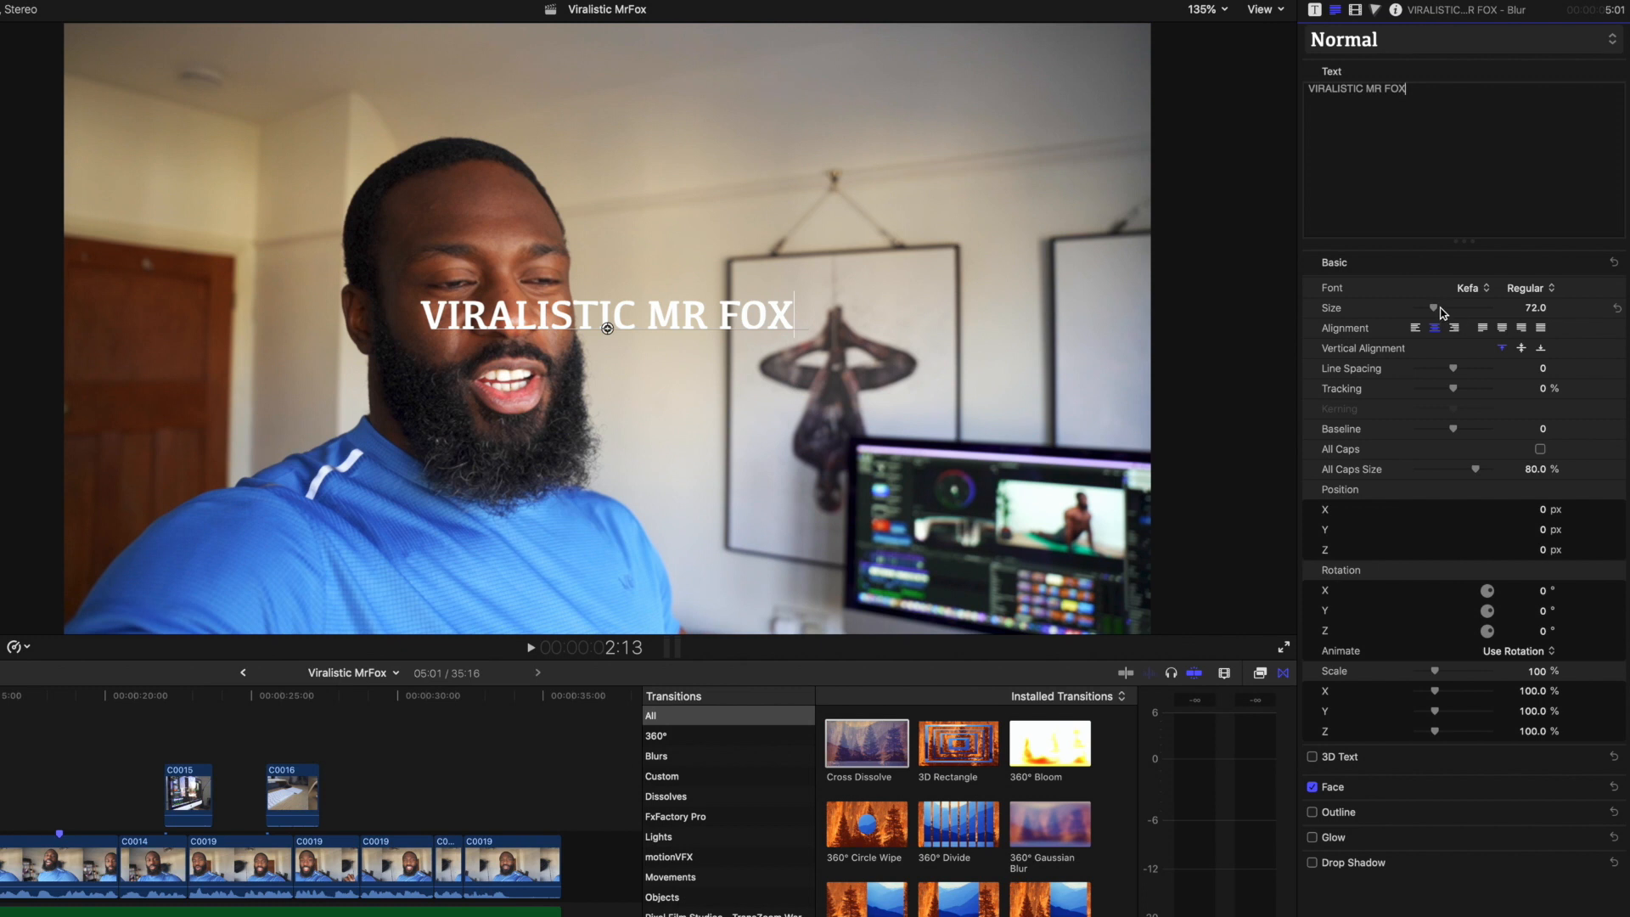
left_click_drag(1434, 312, 1460, 321)
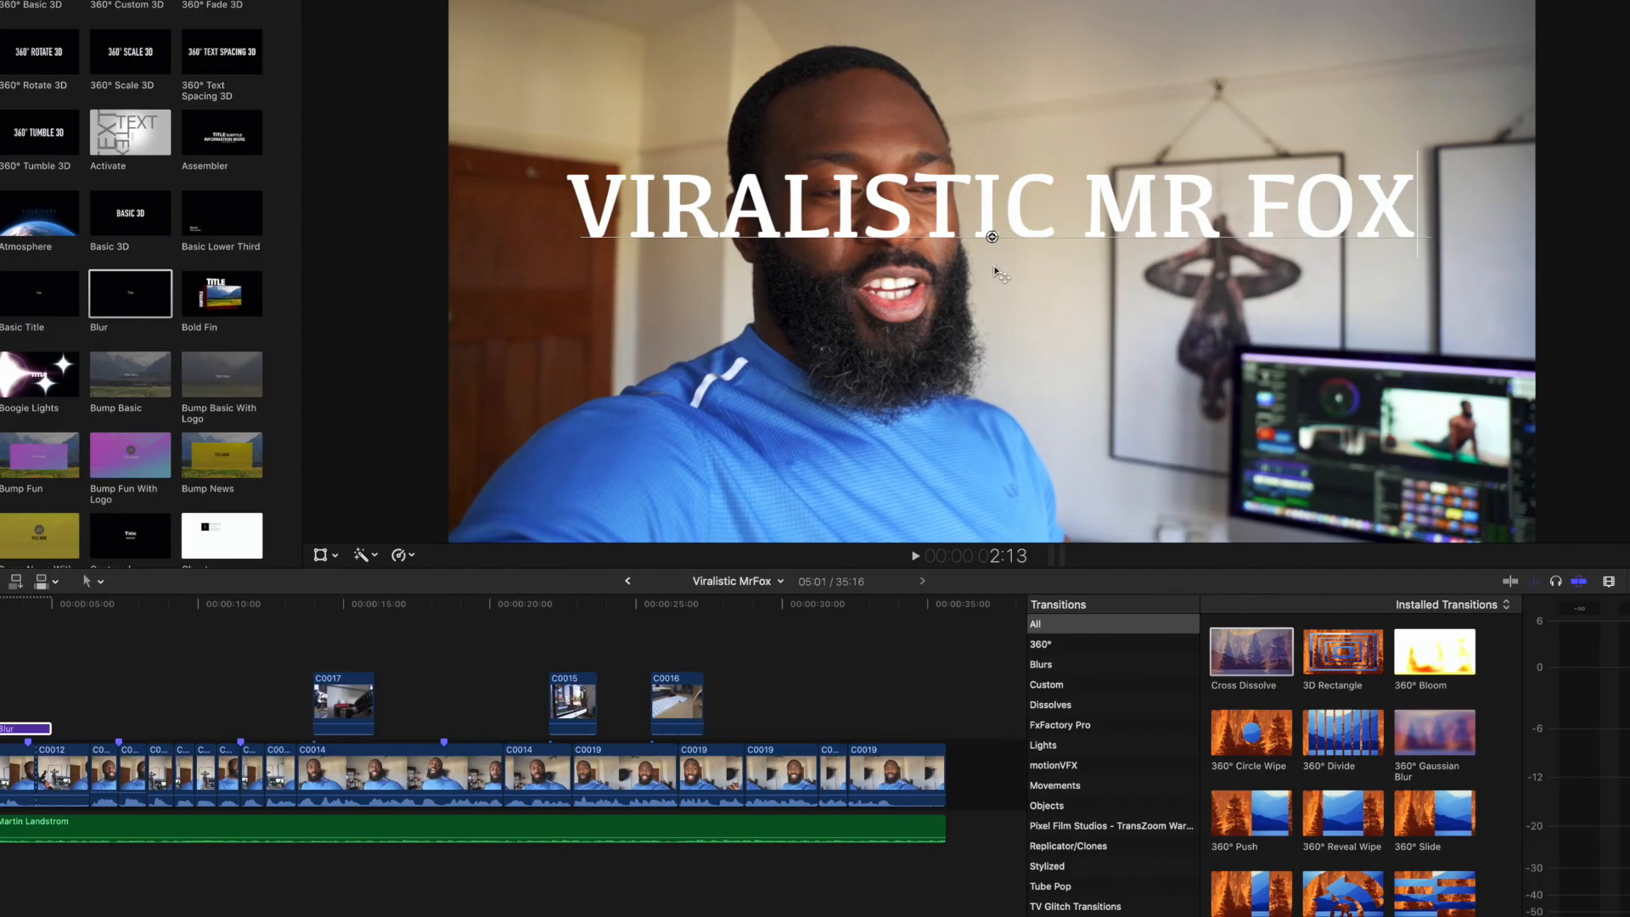
left_click_drag(992, 236, 991, 278)
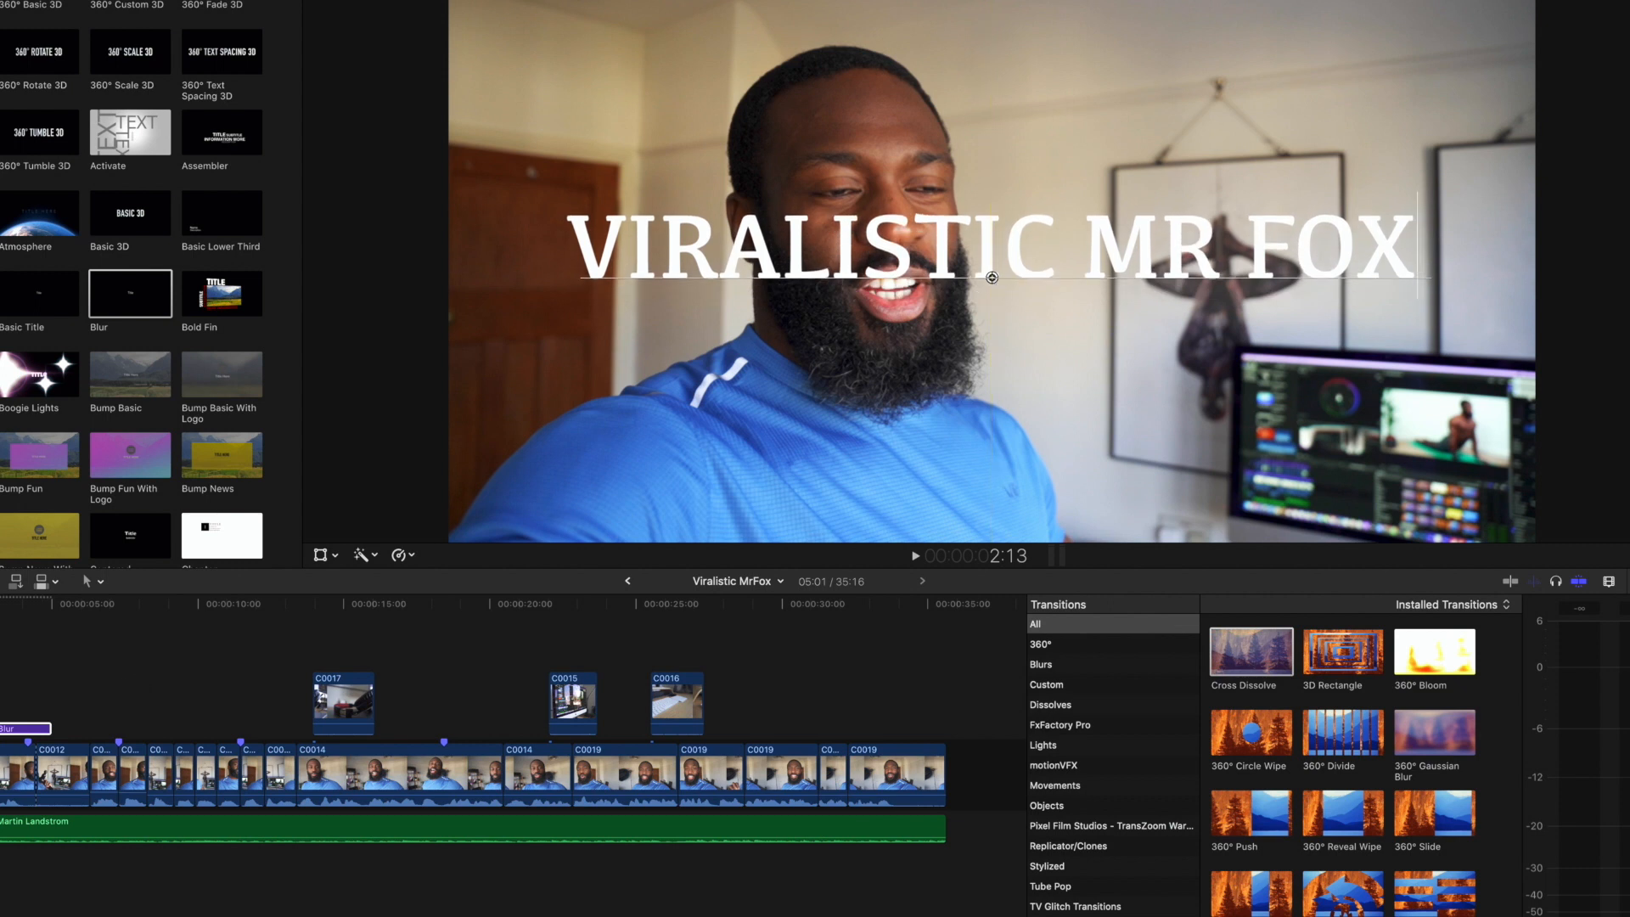
left_click(2, 679)
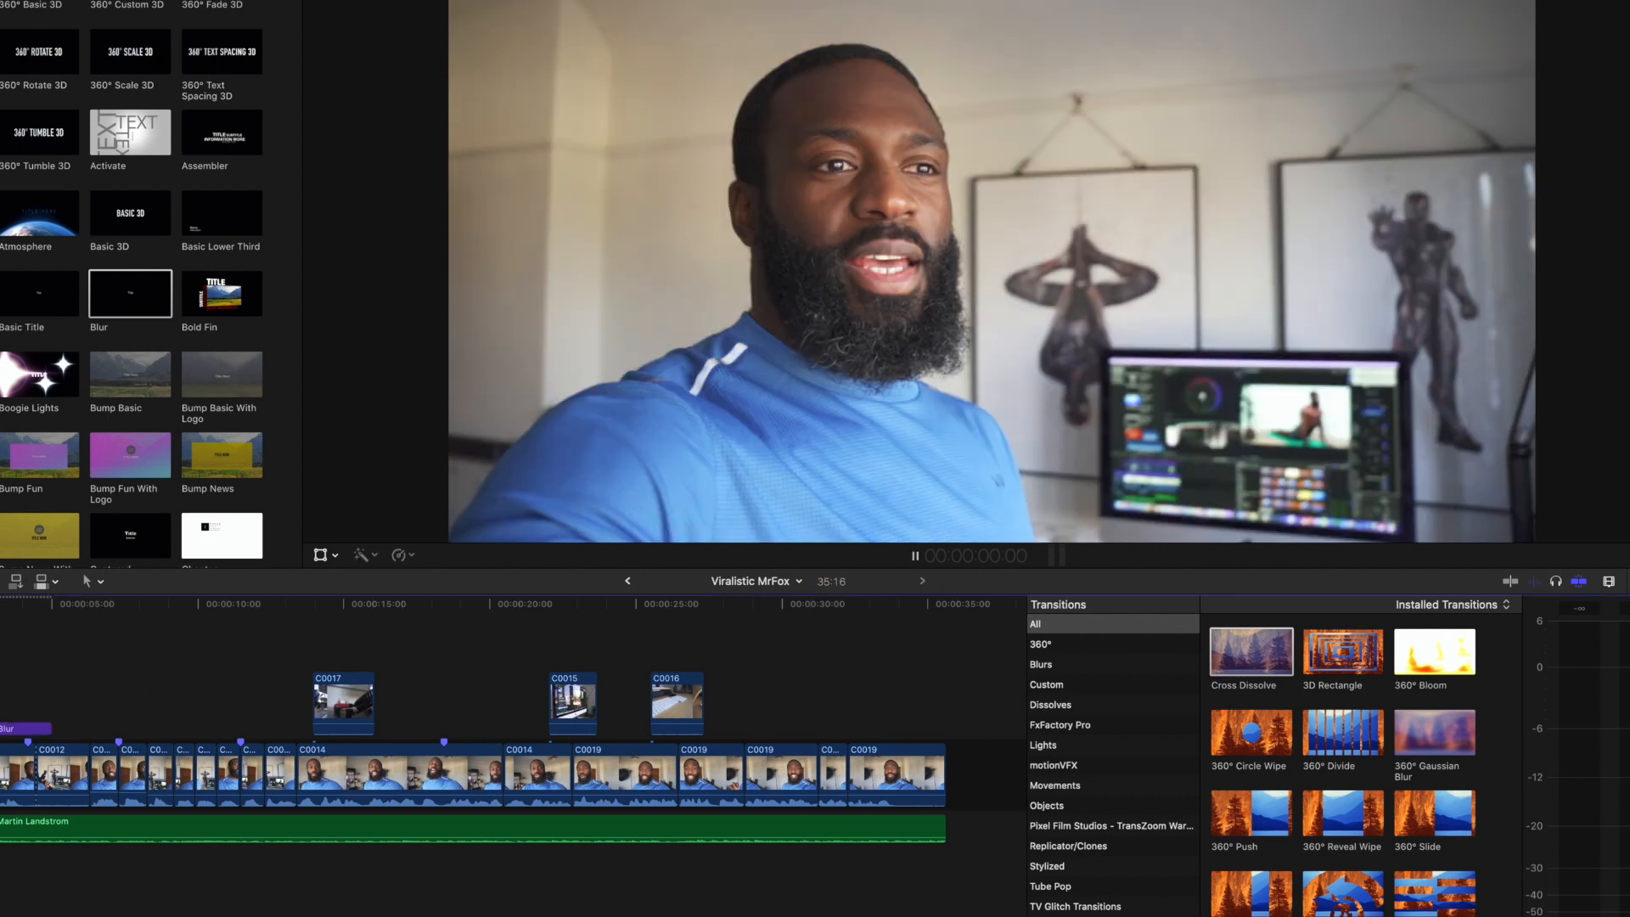
key("space")
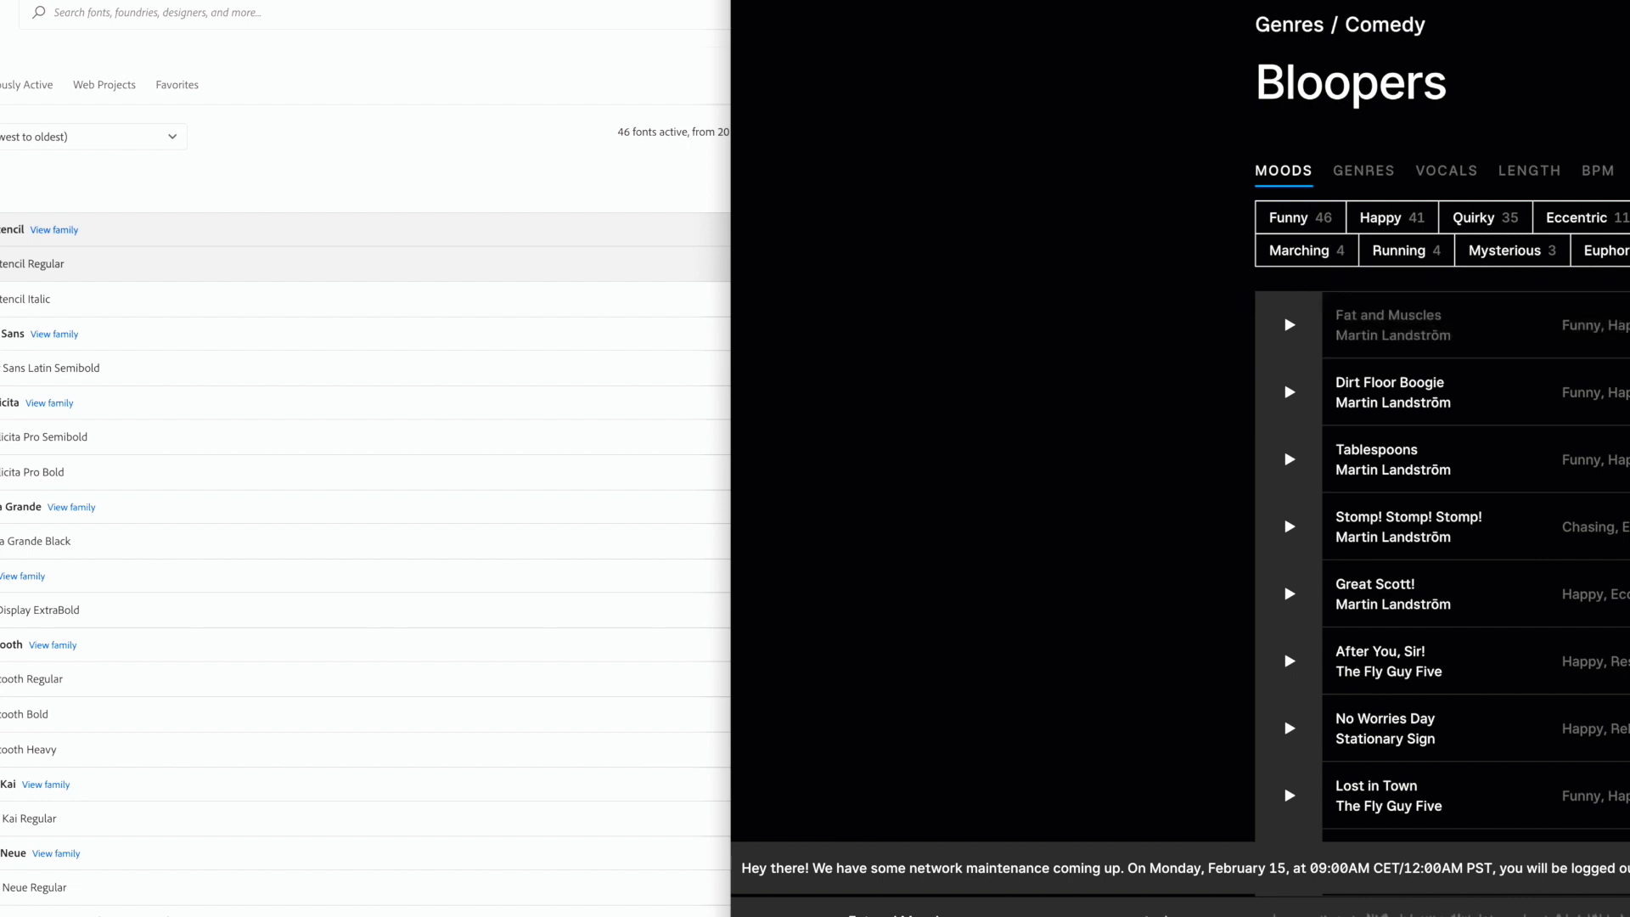
- Preview the track "Fat and Muscles" from the Bloopers genre on Epidemic Sound with the system volume raised
left_click(1289, 324)
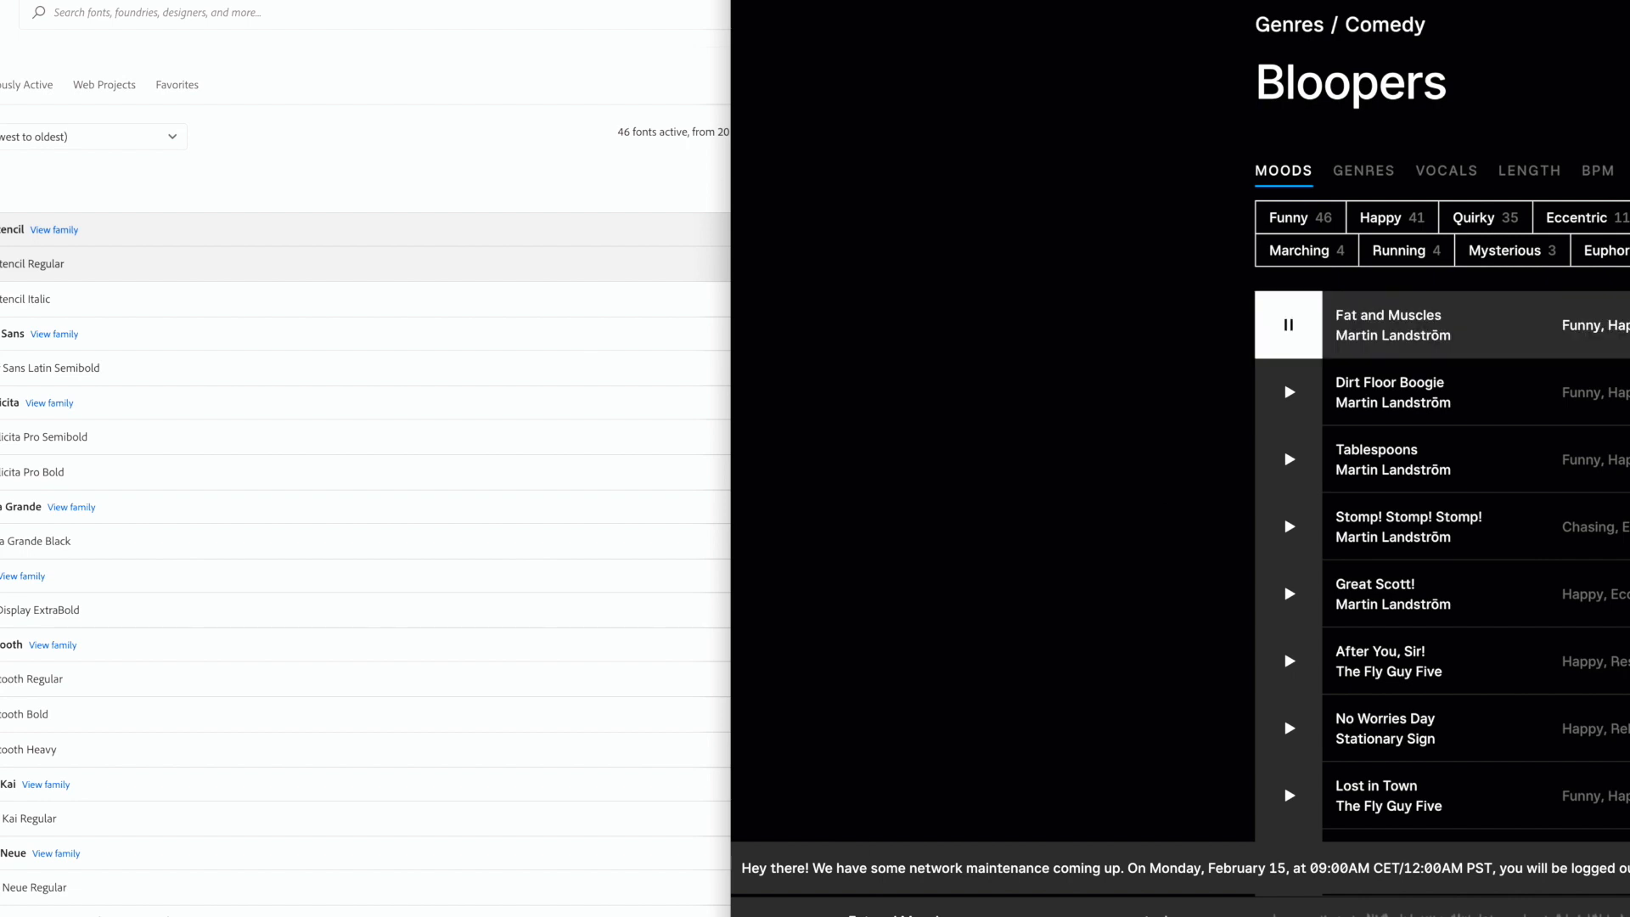
key("XF86AudioRaiseVolume")
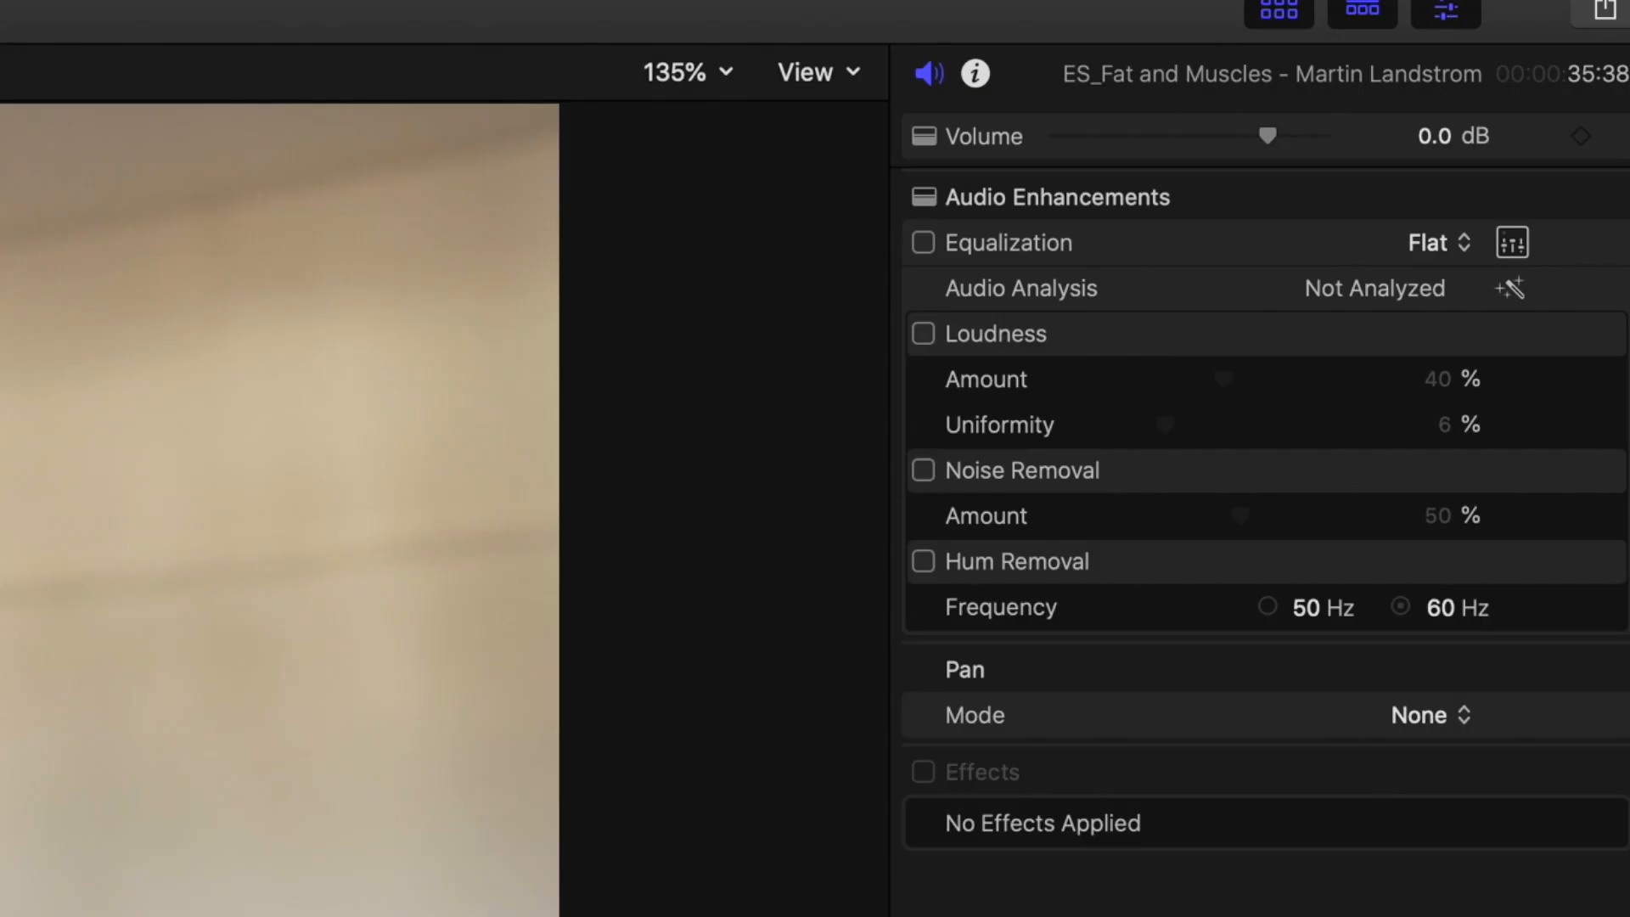
- In Final Cut Pro, set the volume of the "ES_Fat and Muscles" music clip to -32 dB
left_click(1434, 136)
type("-32")
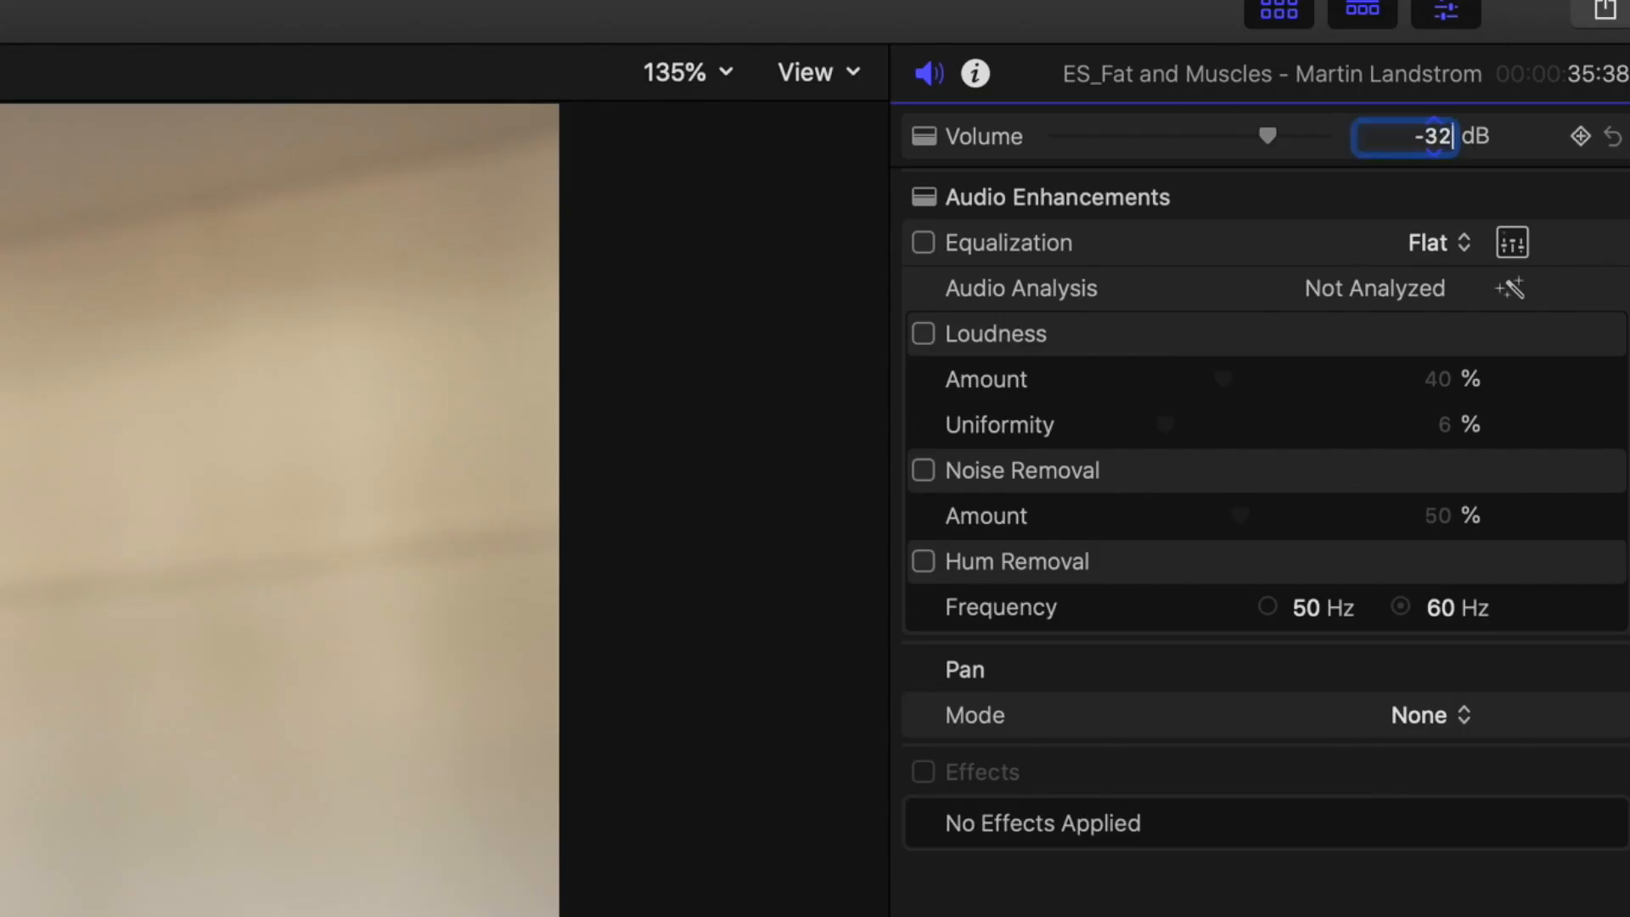
key("Return")
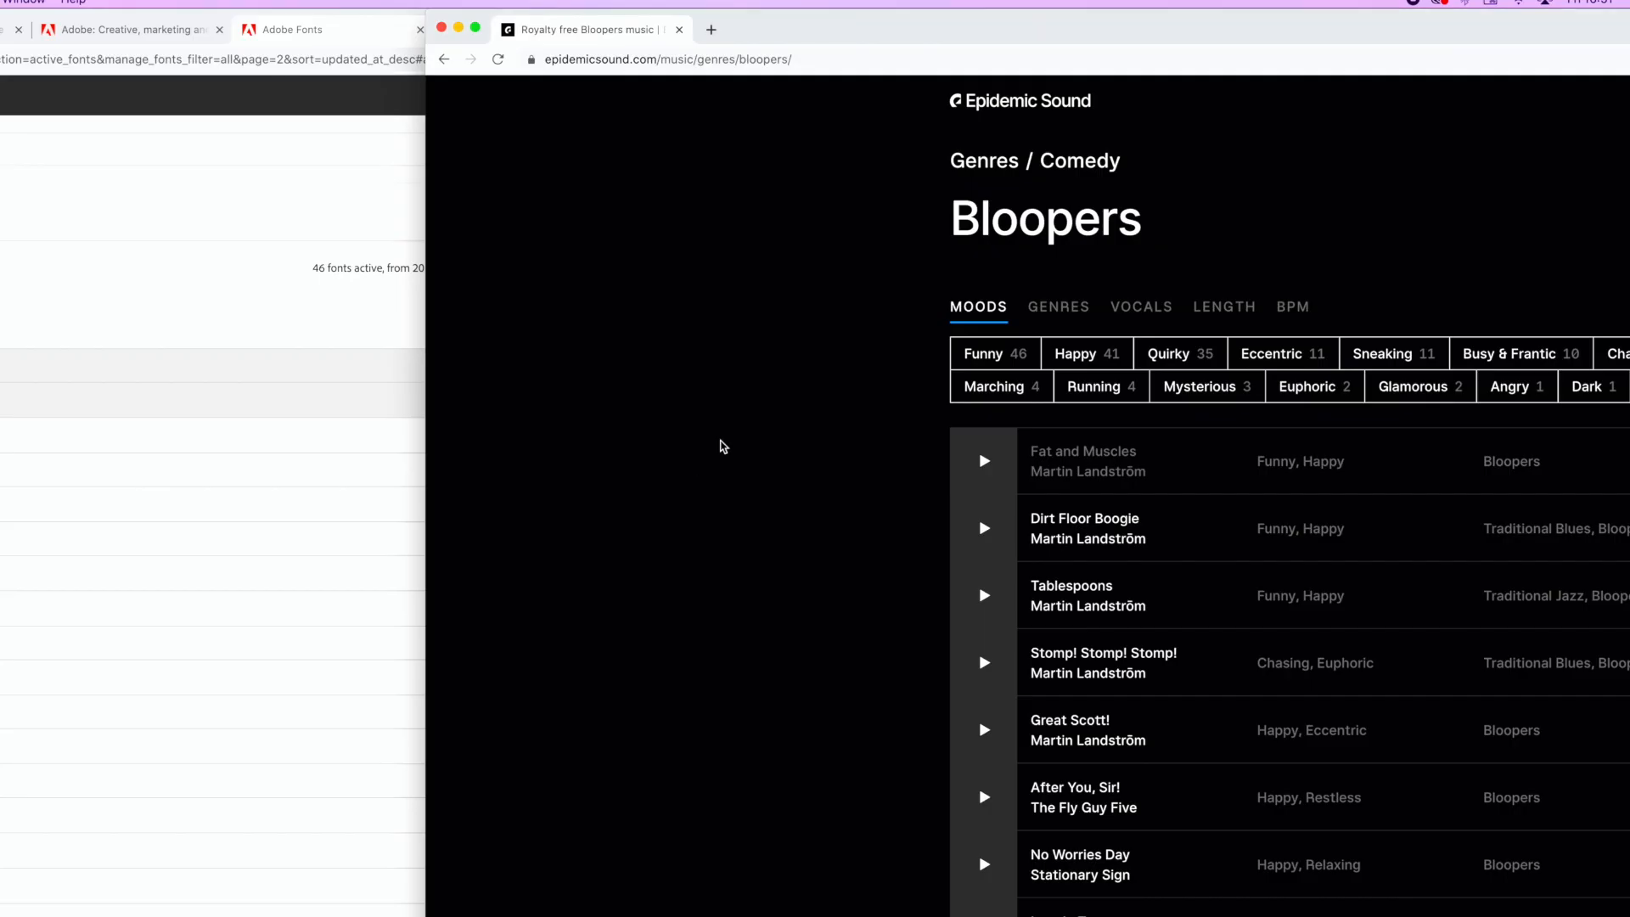
- Switch to Epidemic Sound in the browser and open its sound effects library
left_click_drag(1022, 49, 242, 49)
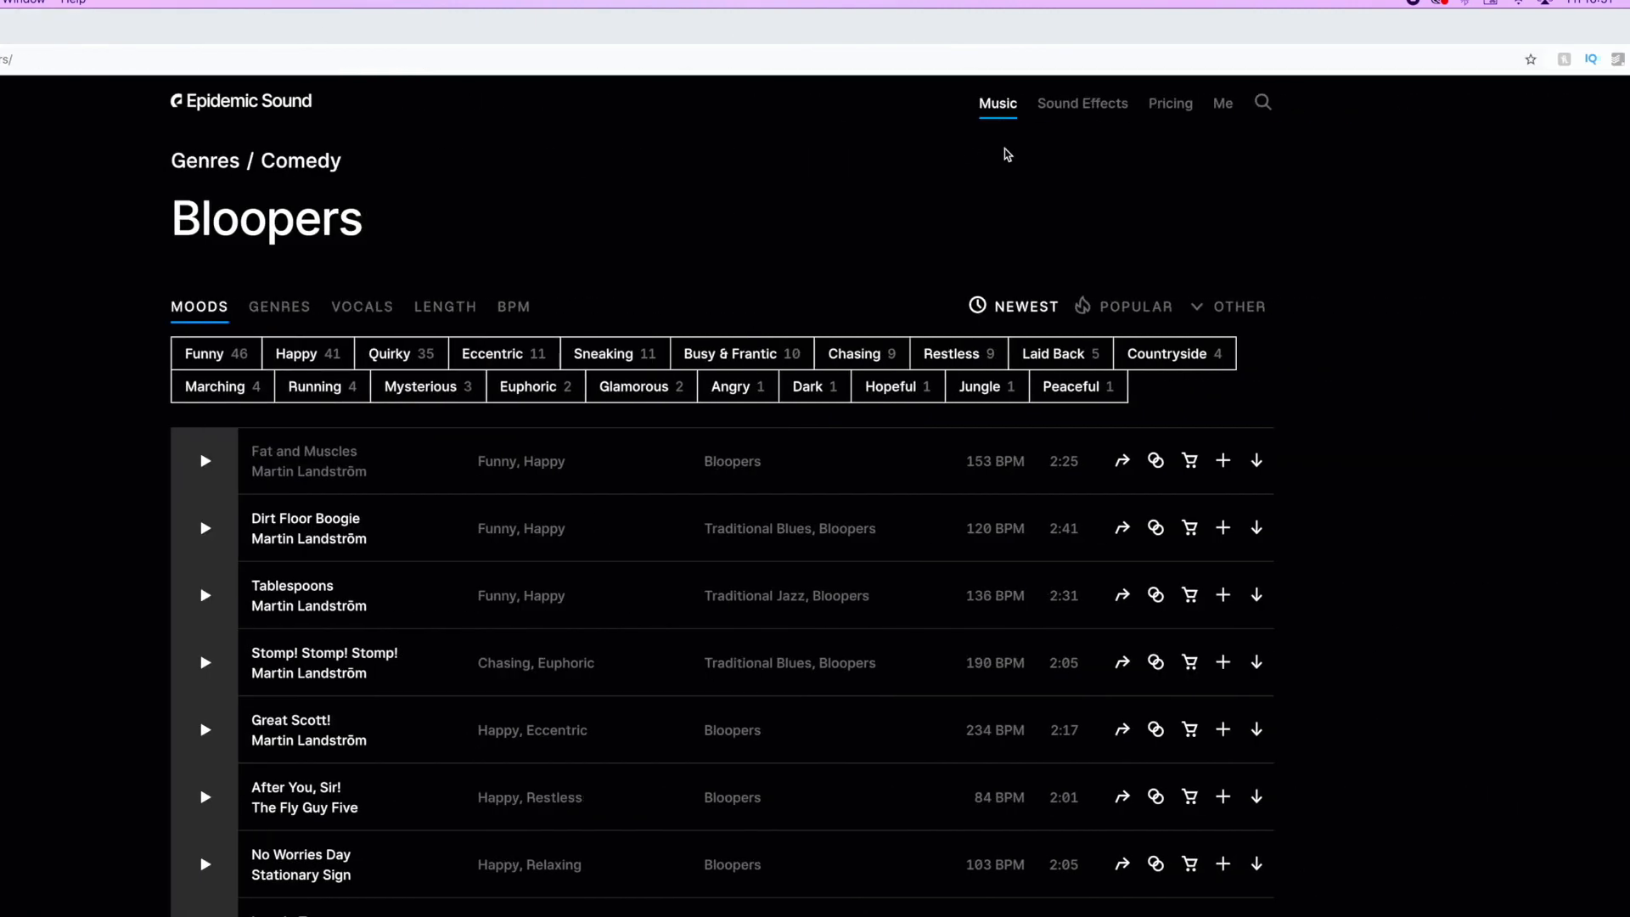
left_click(1074, 113)
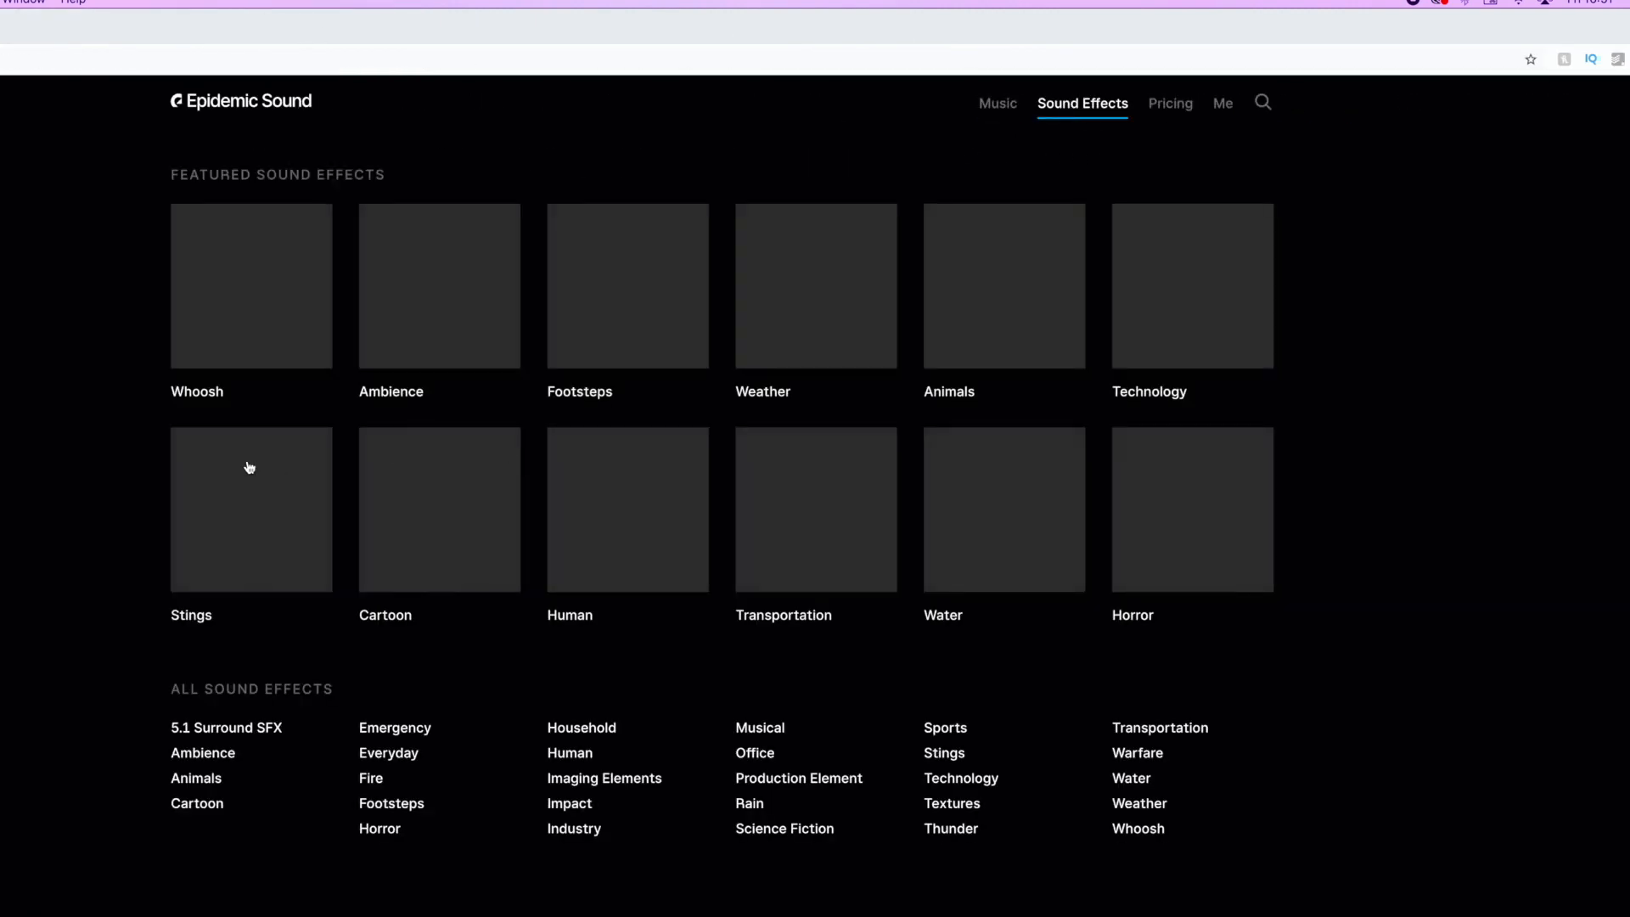